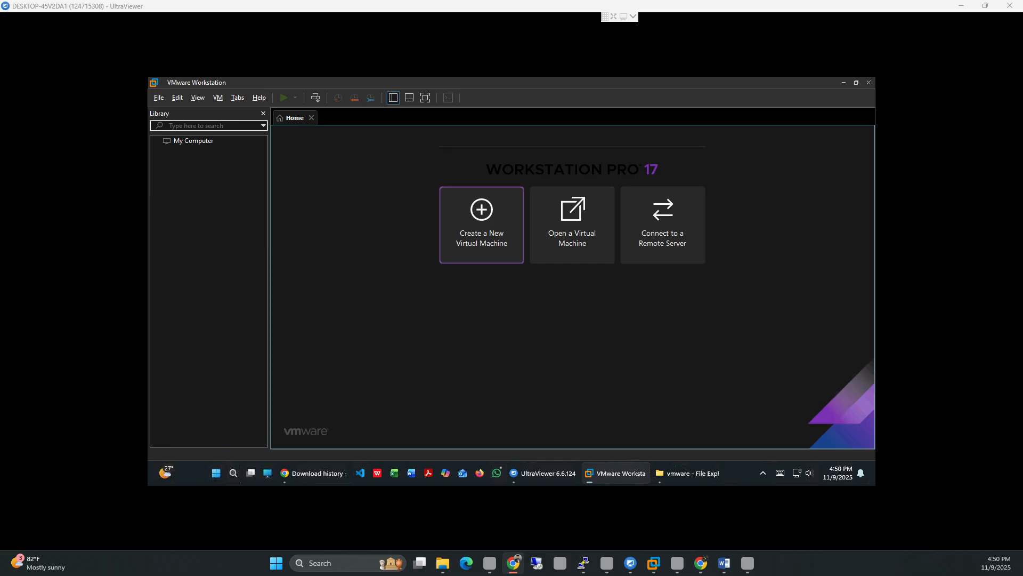
Step: Launch the New Virtual Machine Wizard from the Home tab
left_click(482, 225)
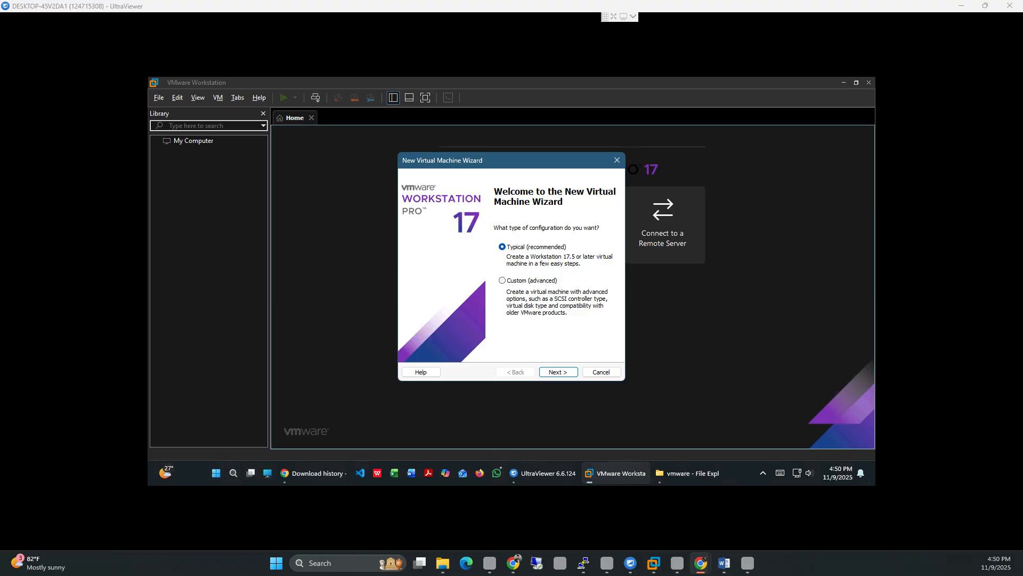
Step: Choose the Custom (advanced) configuration and move on to hardware compatibility
left_click(502, 280)
left_click(558, 371)
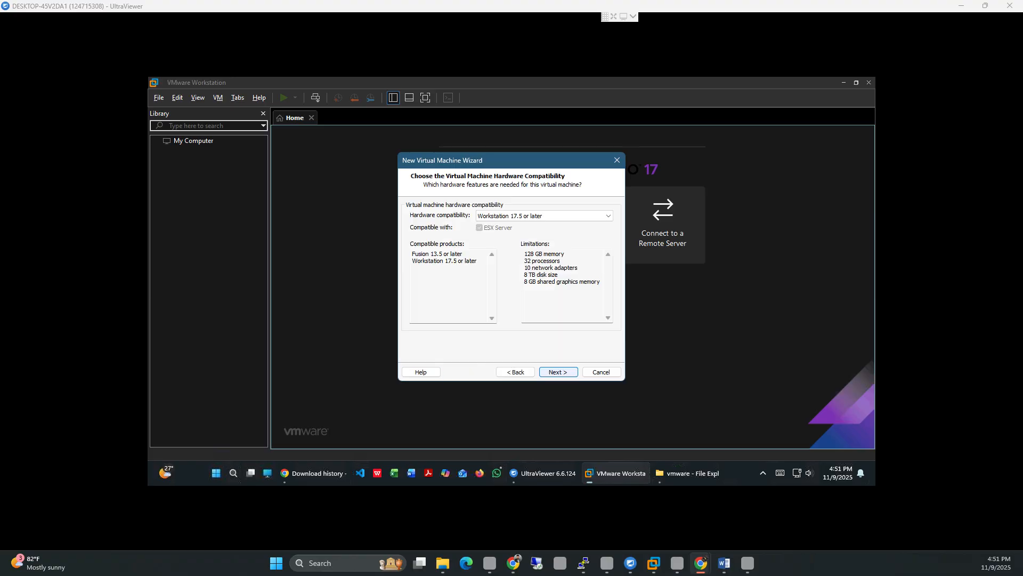
Step: Keep default compatibility, defer OS installation, and set the guest operating system to Linux
left_click(558, 371)
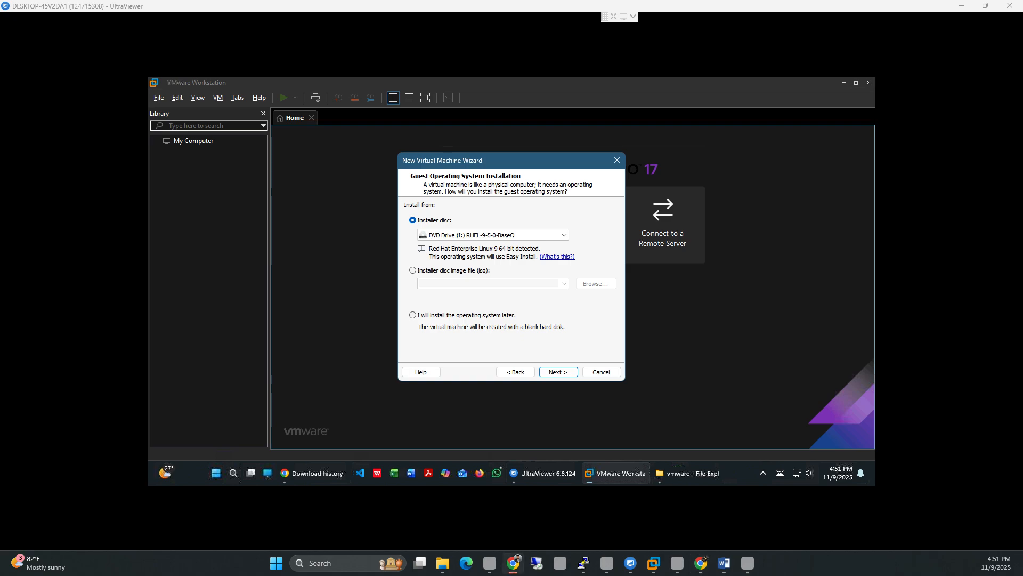
left_click(413, 315)
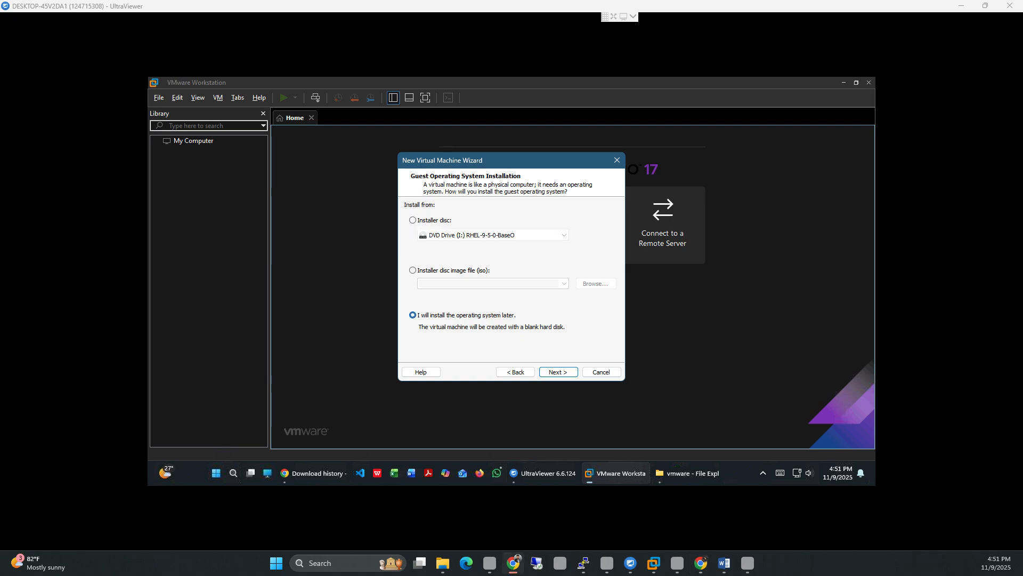
left_click(558, 372)
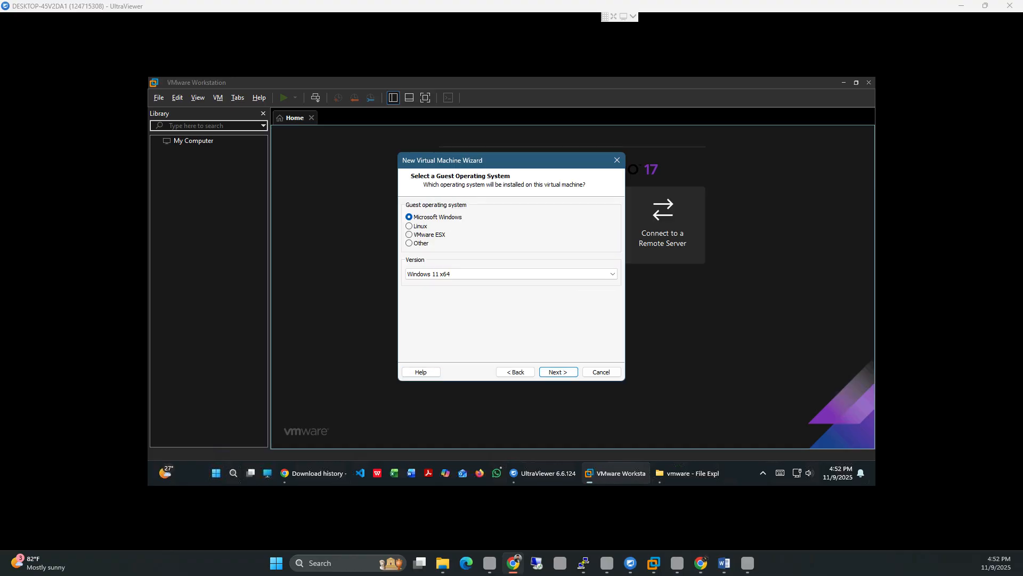
left_click(409, 226)
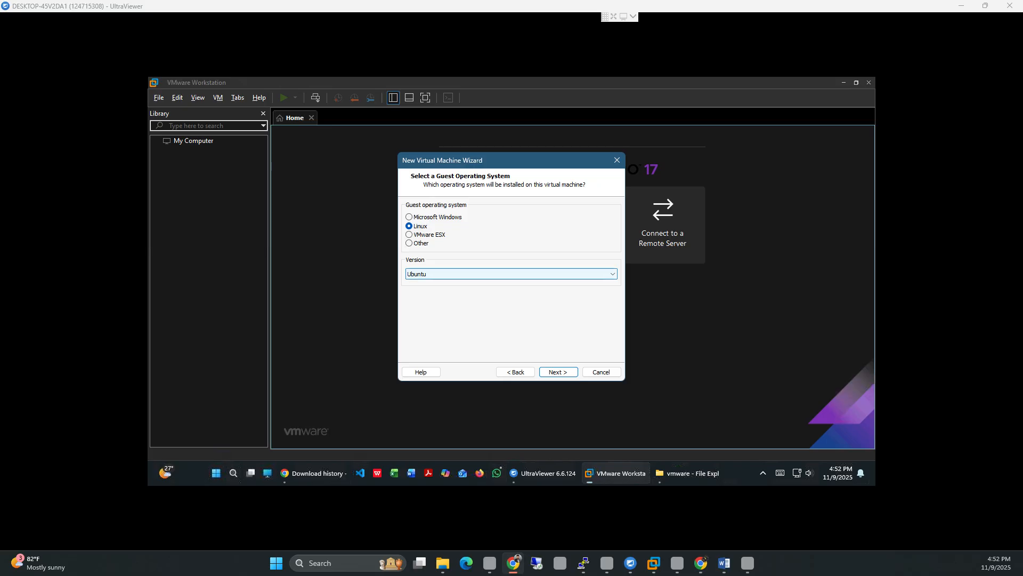
left_click(511, 274)
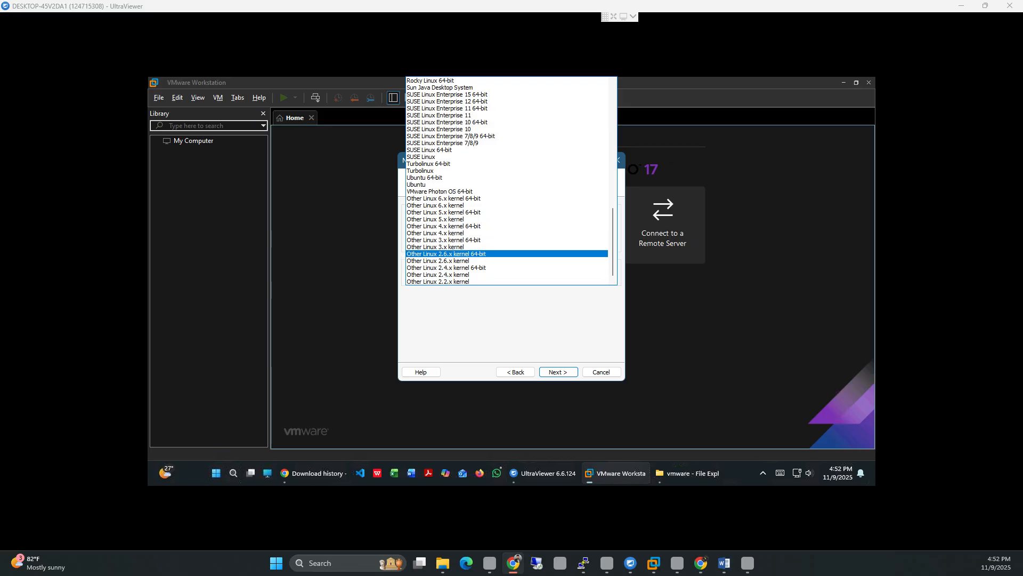
Step: Pick Red Hat Enterprise Linux 9 64-bit from the Version list
scroll(507, 95, "up", 3)
scroll(506, 96, "up", 1)
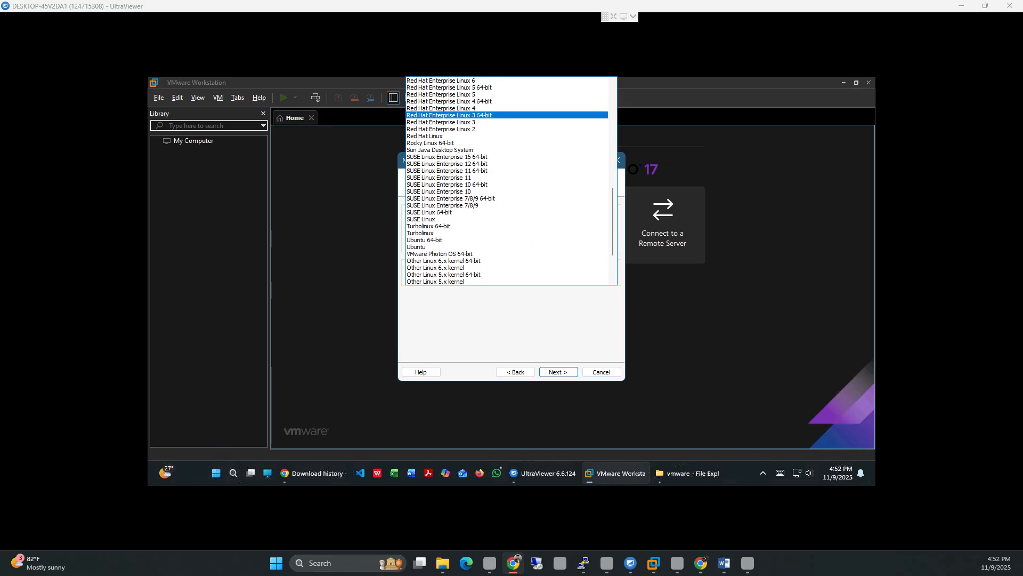
scroll(506, 167, "up", 2)
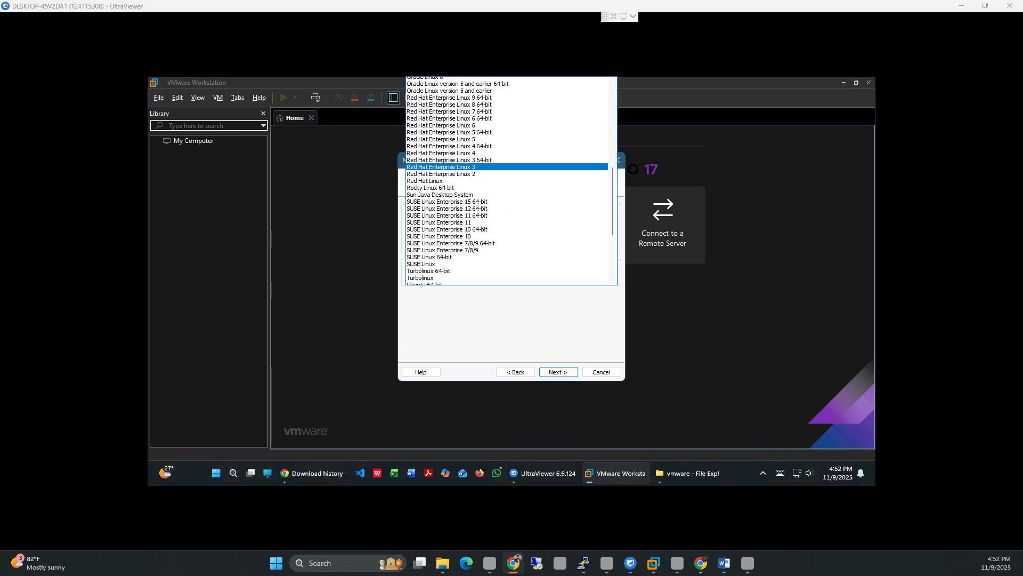
scroll(507, 170, "up", 4)
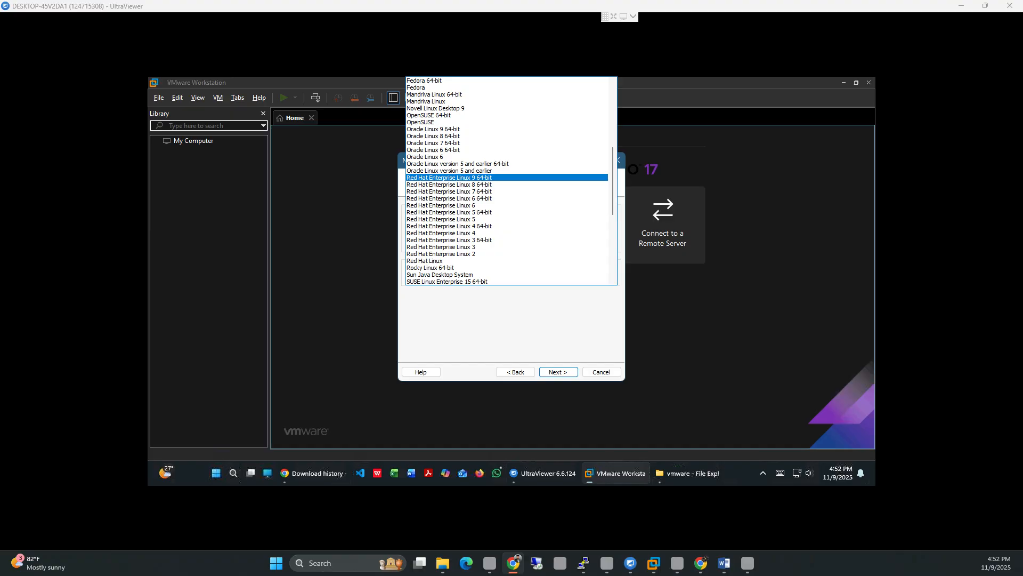
scroll(463, 178, "up", 2)
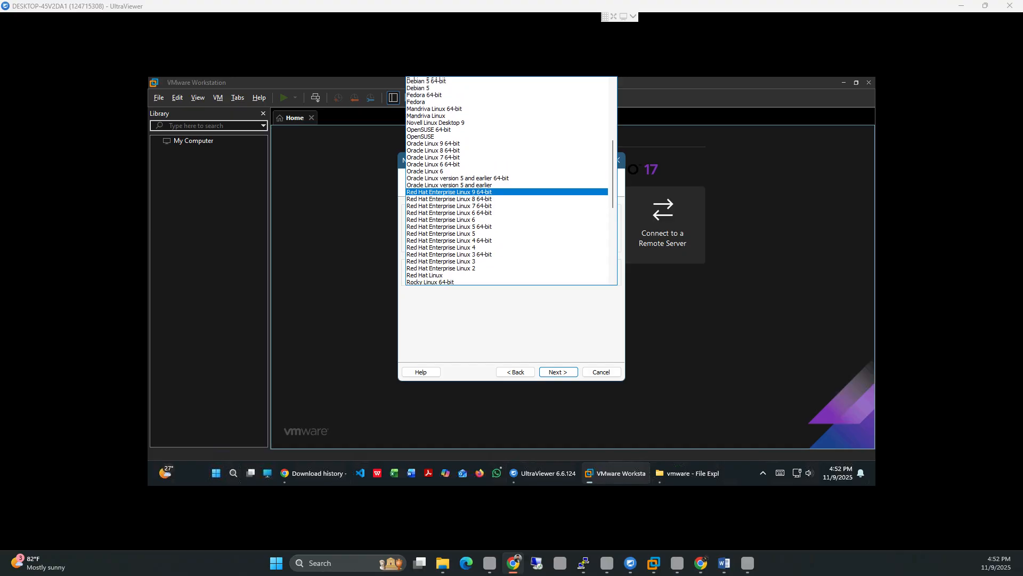
scroll(480, 213, "up", 2)
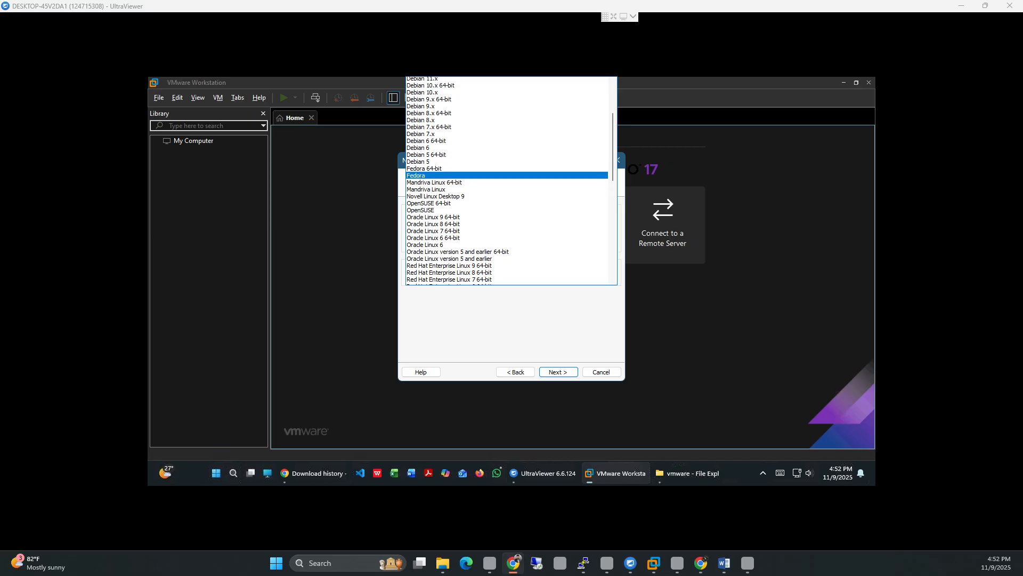
scroll(464, 176, "up", 2)
scroll(480, 181, "up", 3)
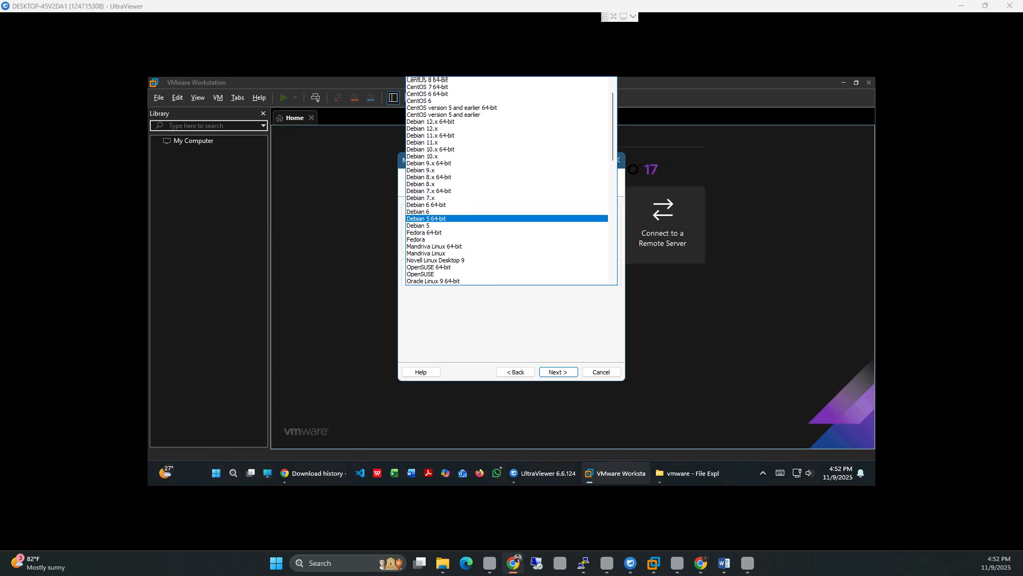
scroll(479, 181, "up", 1)
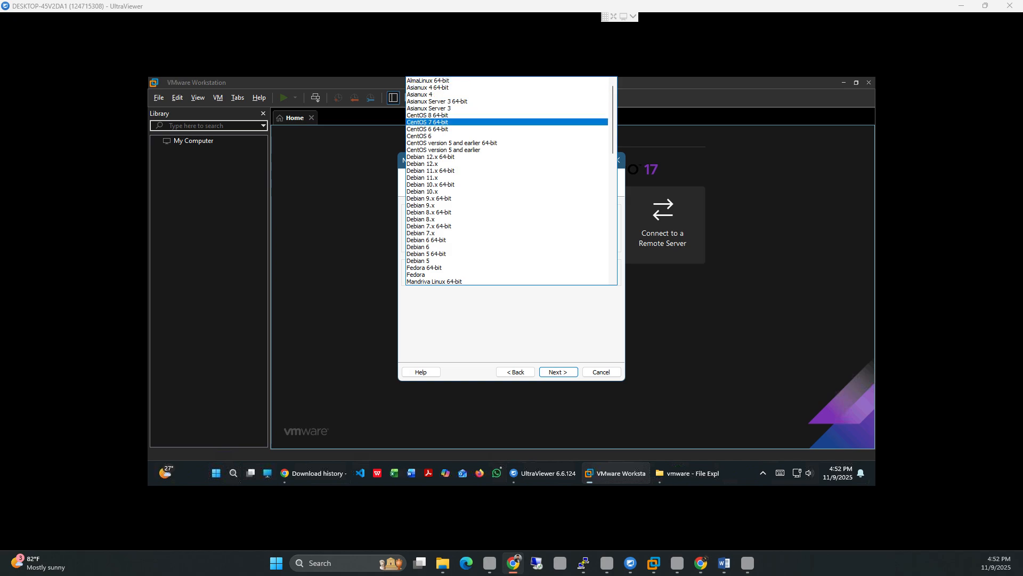
scroll(506, 182, "down", 2)
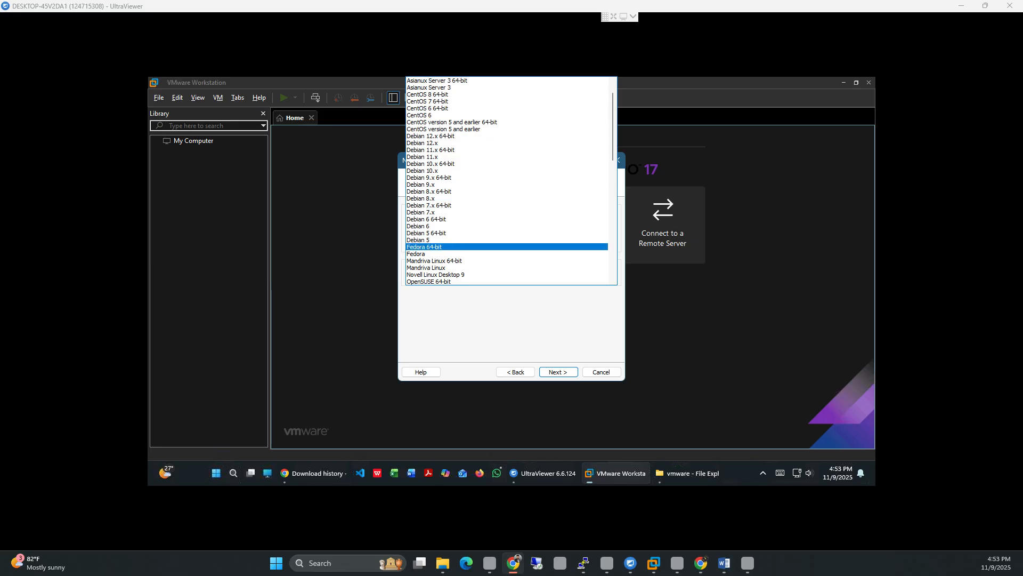
scroll(506, 182, "down", 4)
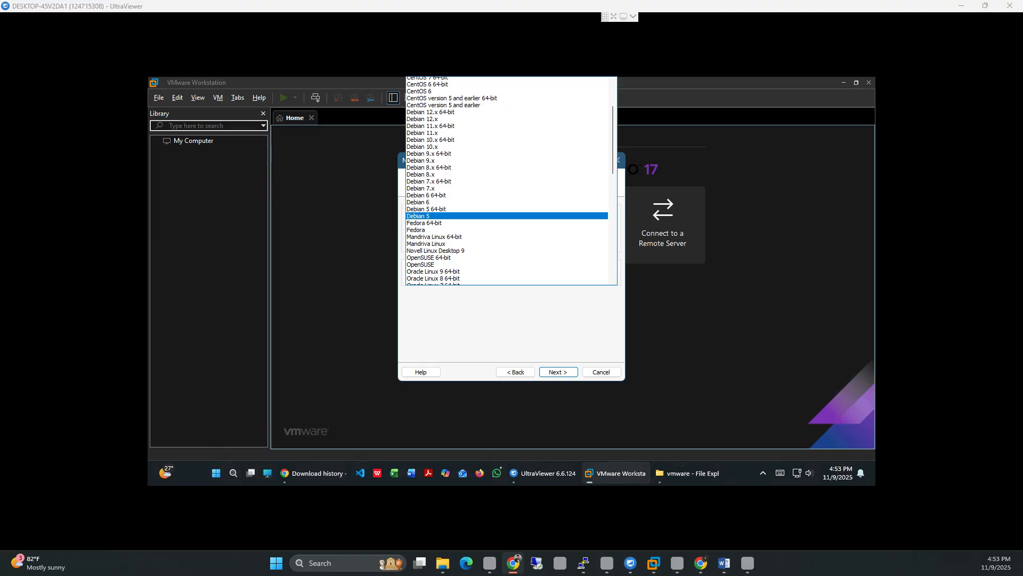
scroll(507, 213, "down", 1)
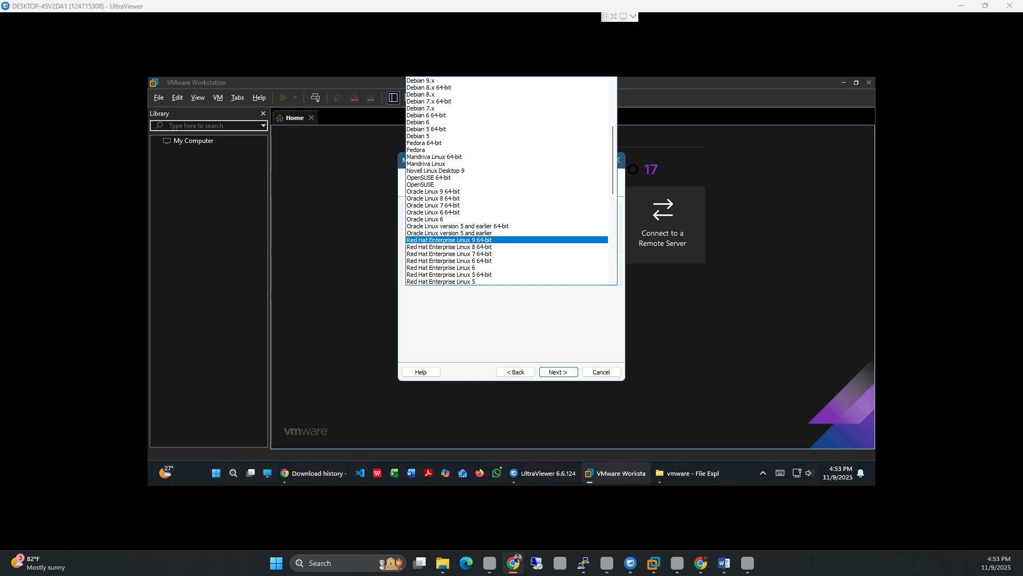
key("Return")
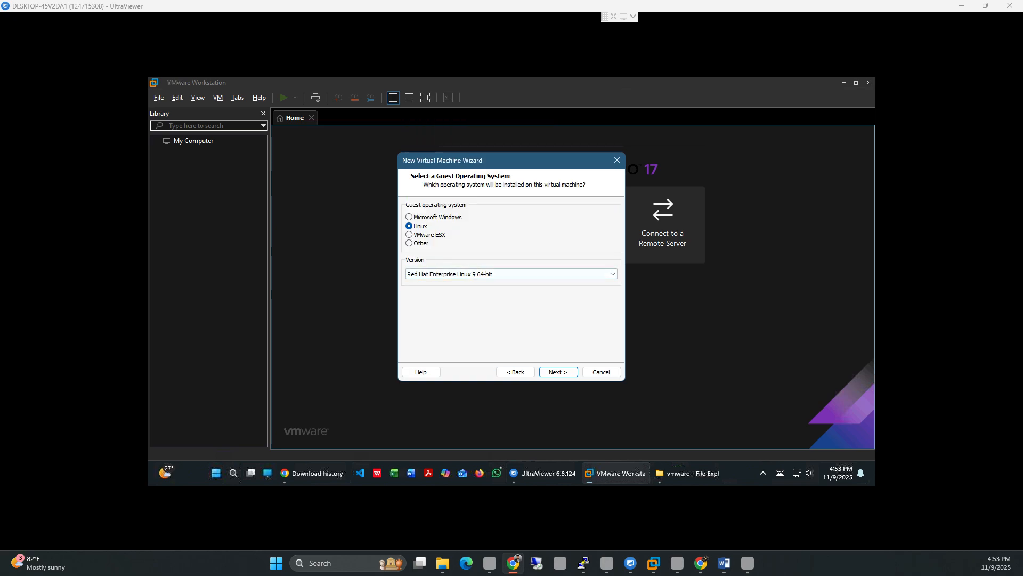
Step: Name the virtual machine RedHat-01, fixing the 'RedHad' typo
left_click(558, 372)
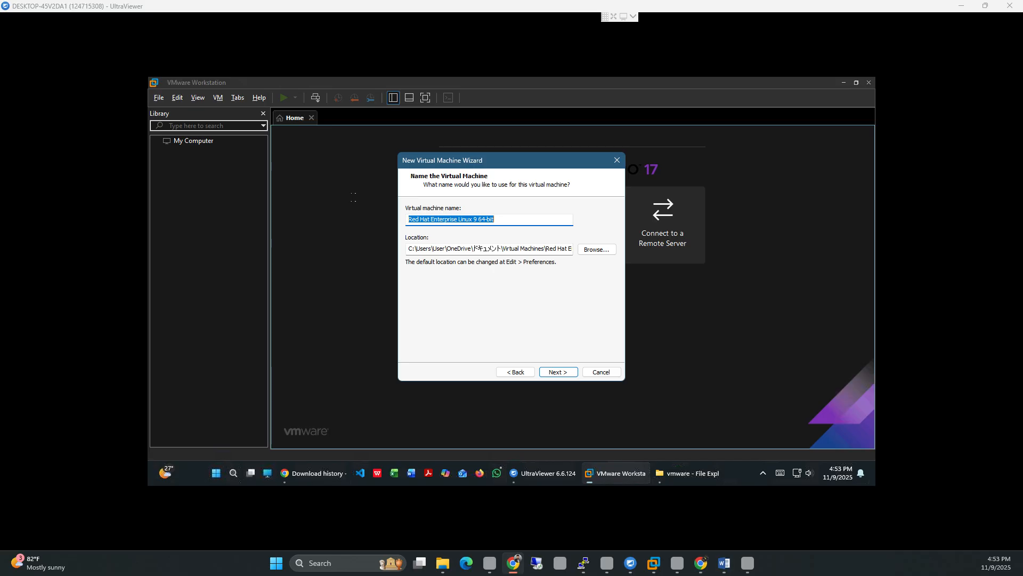
left_click(502, 219)
left_click_drag(500, 219, 407, 219)
key("BackSpace")
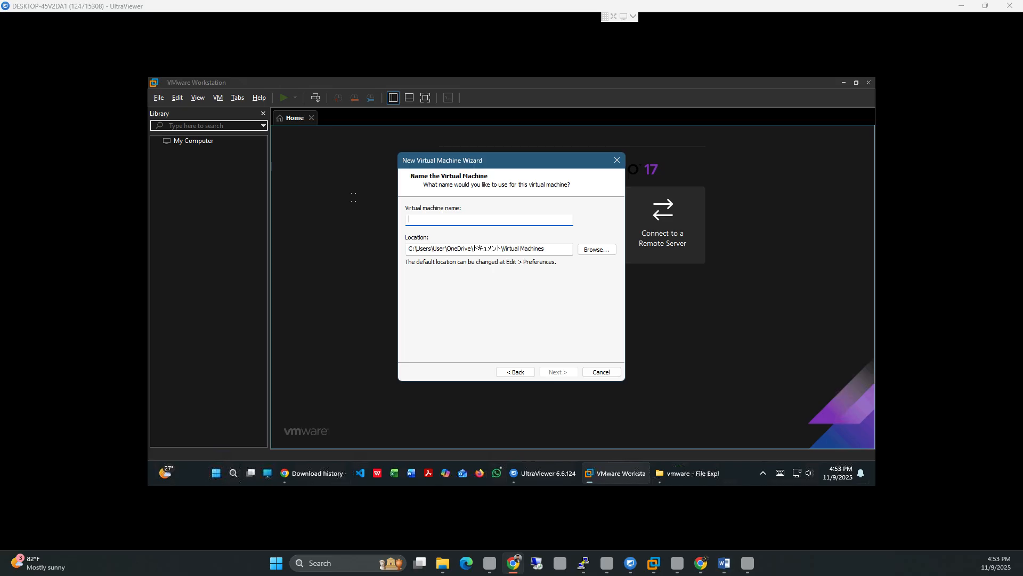
type("RedHad-01")
key("Left")
key("Left")
key("Left")
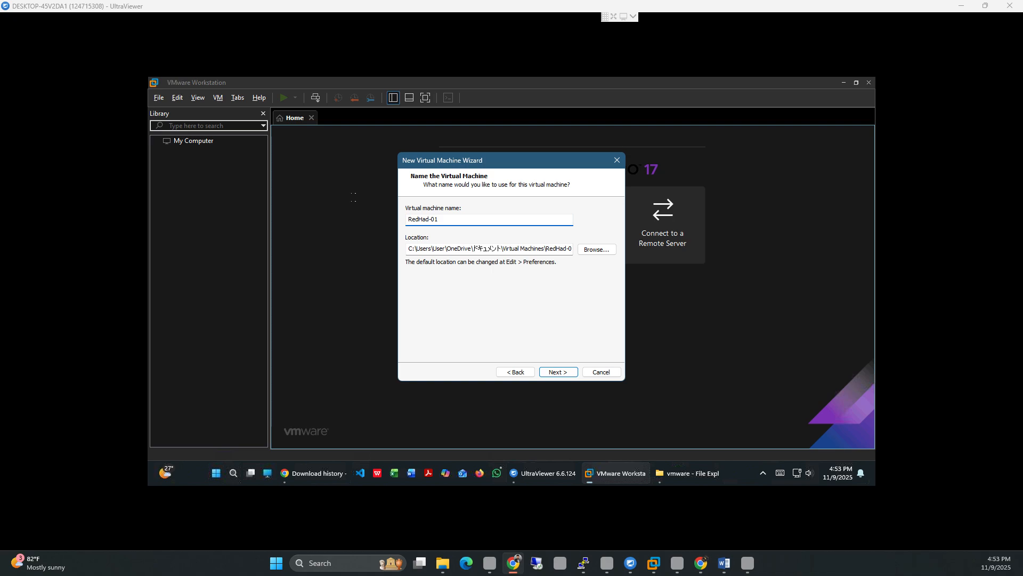
key("BackSpace")
type("t")
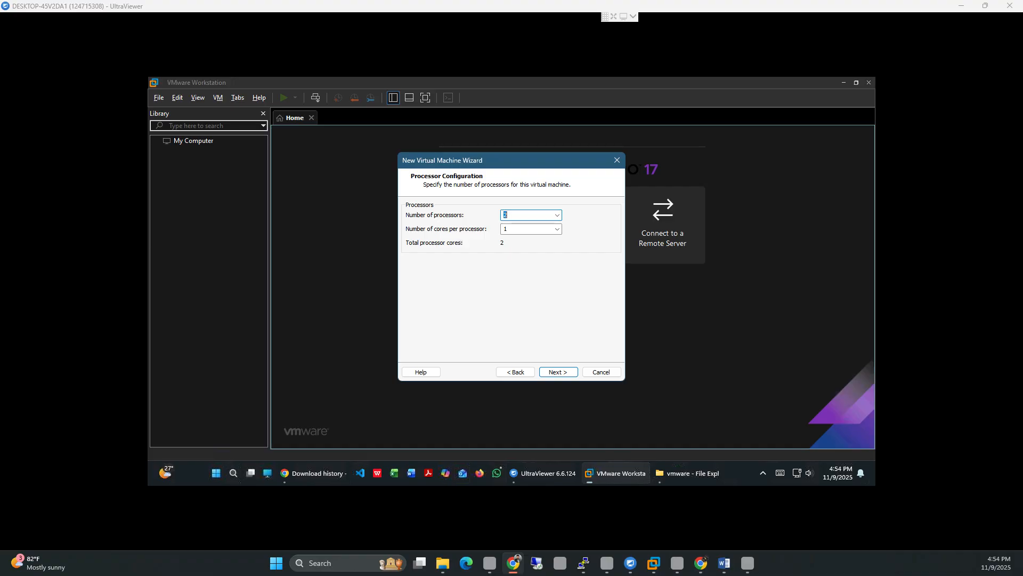
Step: Accept 2 processors with 1 core each
key("Return")
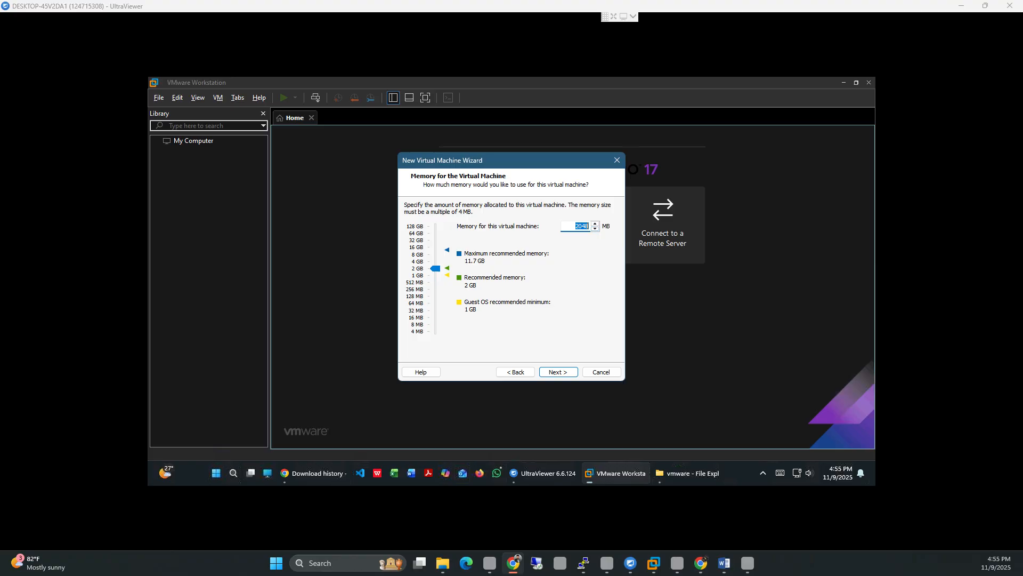
Step: Give the VM 4096 MB of memory
left_click(594, 228)
type("4096")
key("Return")
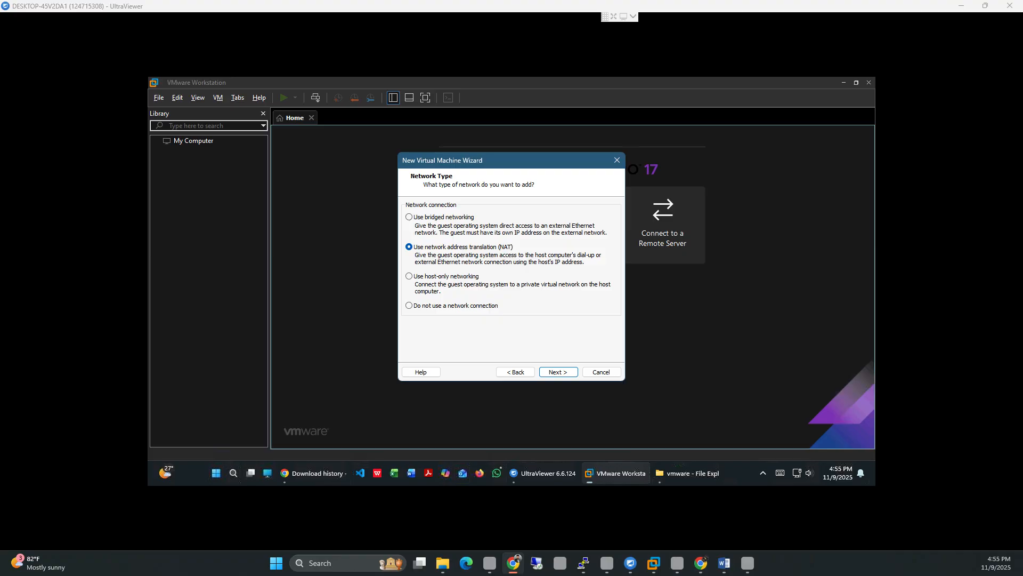
Step: Keep NAT networking and the LSI Logic I/O controller
left_click(557, 371)
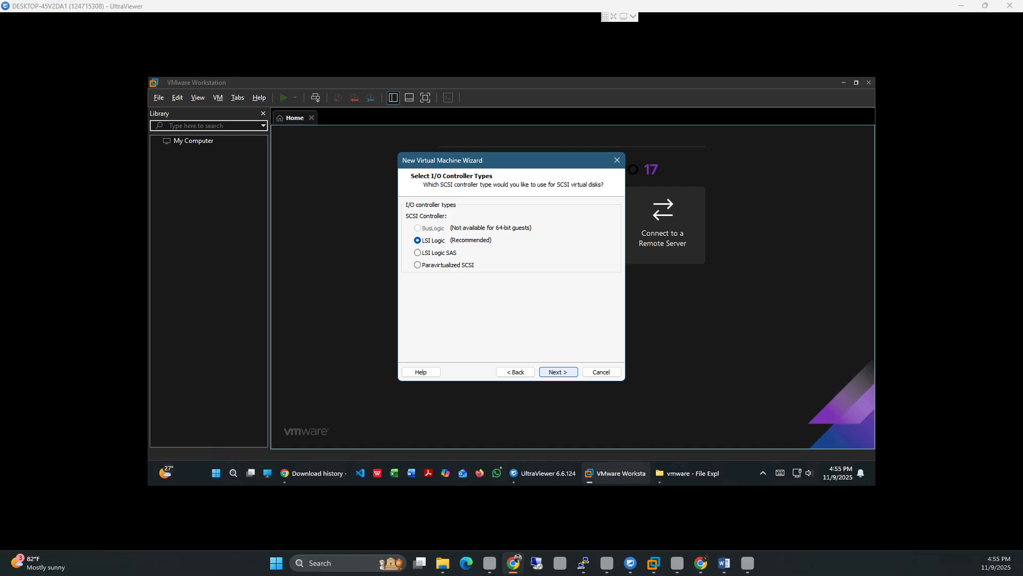
key("Return")
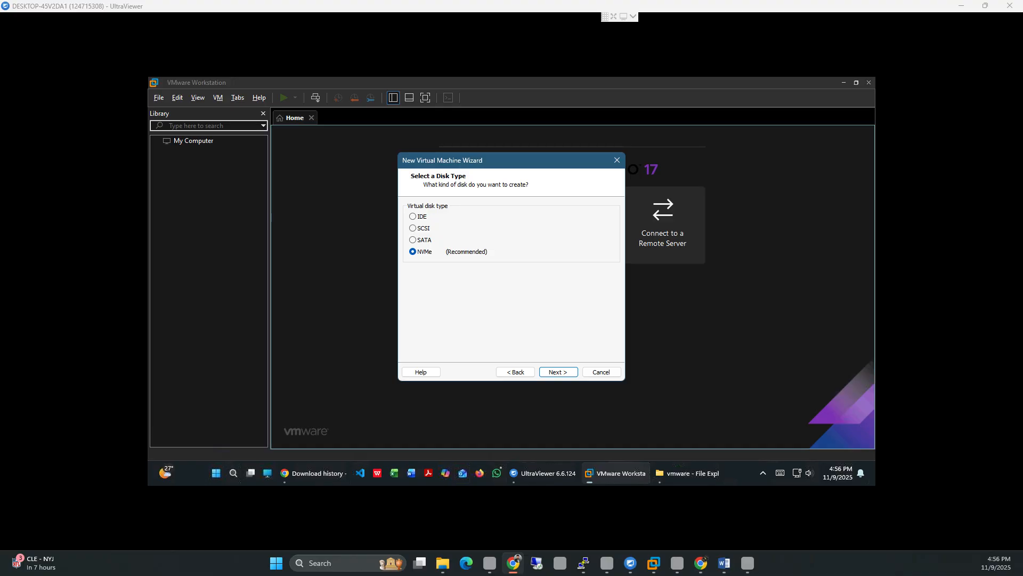
Step: Make the virtual disk SATA and create a new virtual disk
left_click(413, 240)
left_click(559, 371)
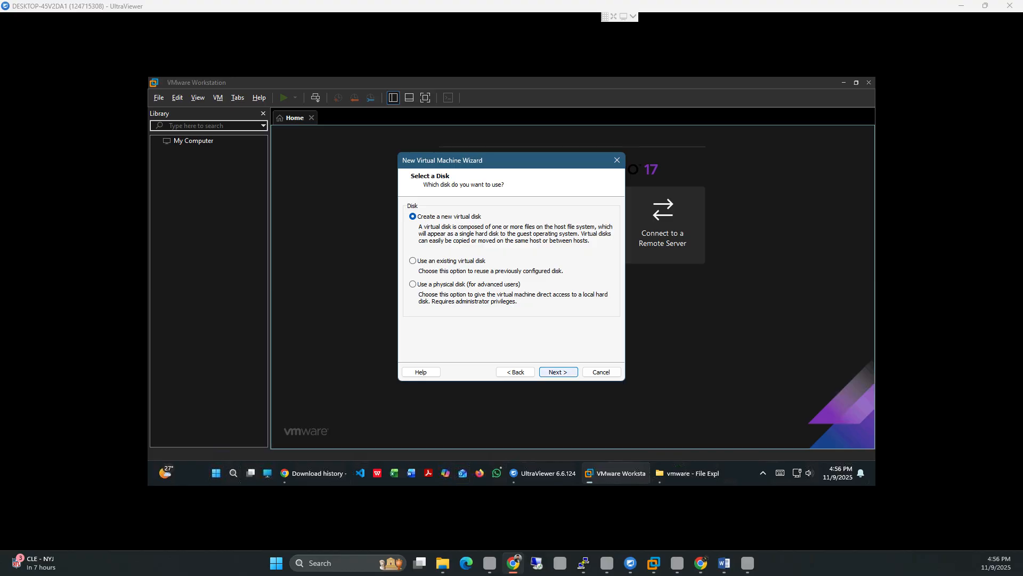
key("Return")
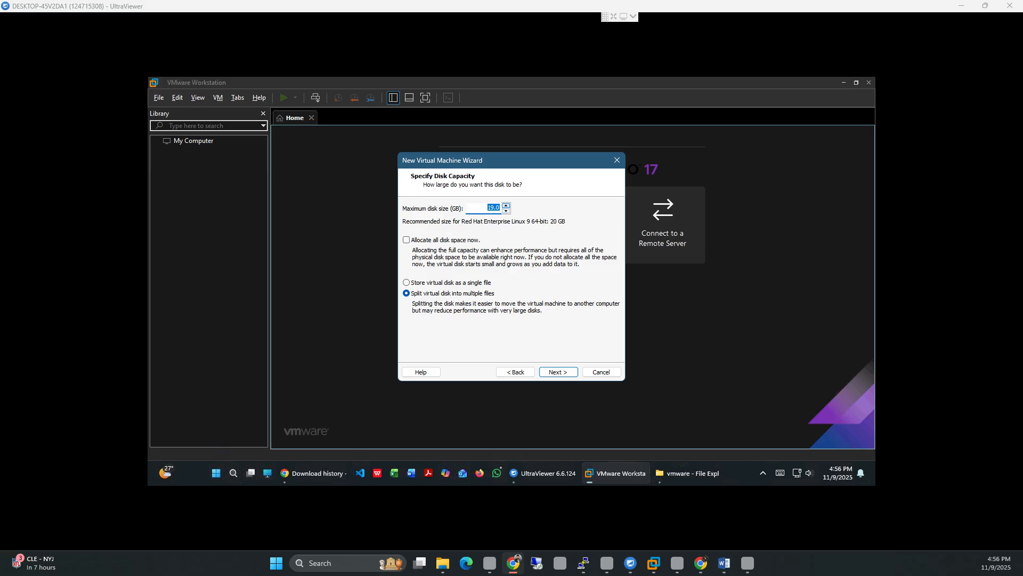
Step: Raise the maximum disk size above 20 GB, retyping the value toward 50 GB
left_click(506, 205)
left_click(506, 205)
left_click(506, 205)
left_click(495, 207)
type("5")
key("BackSpace")
key("BackSpace")
Step: Store the 50 GB virtual disk as a single file
left_click(461, 283)
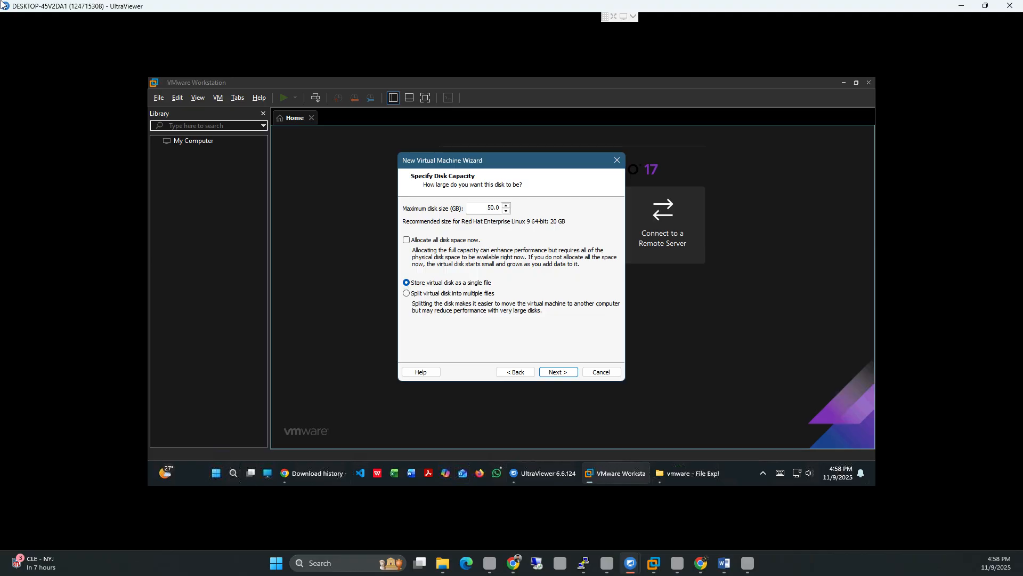
Step: Accept the 50 GB disk size and browse This PC for a new disk file location
key("Return")
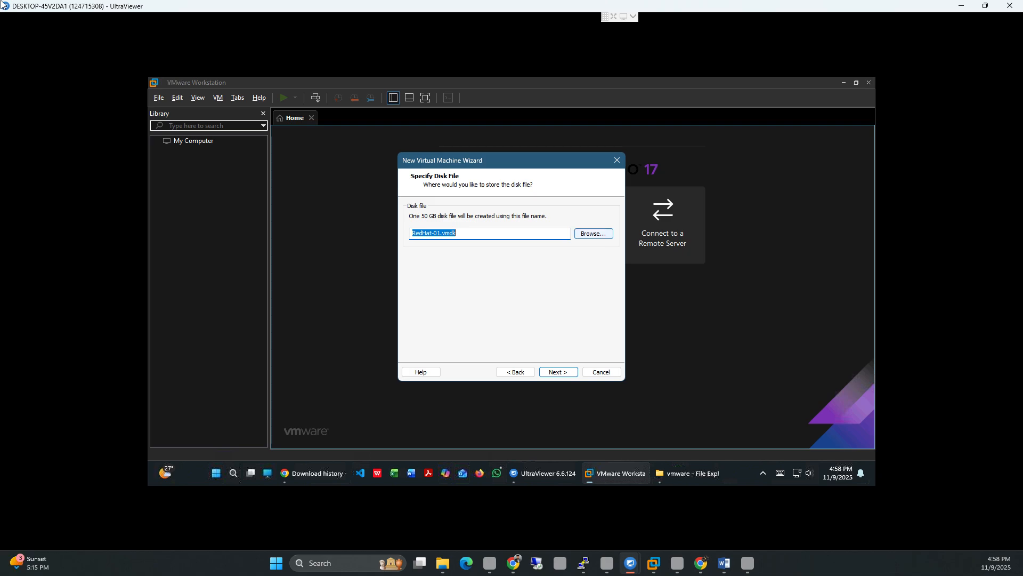
left_click(593, 233)
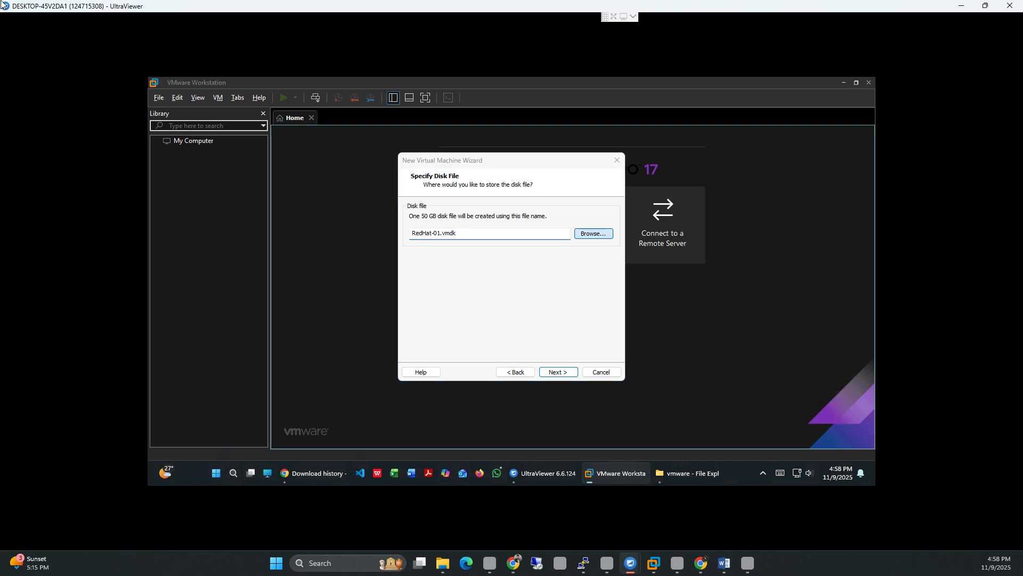
scroll(443, 282, "down", 5)
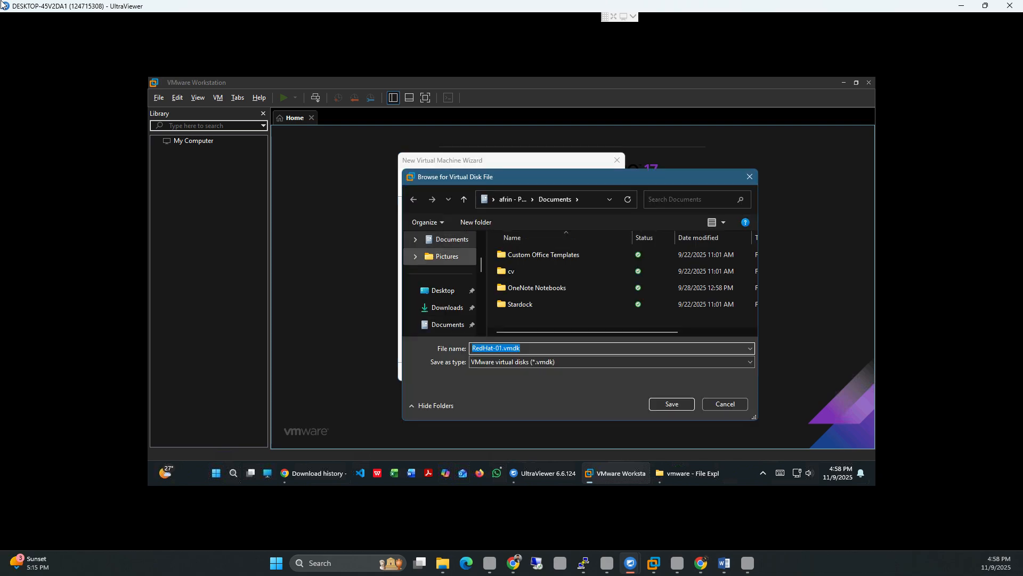
scroll(445, 304, "down", 1)
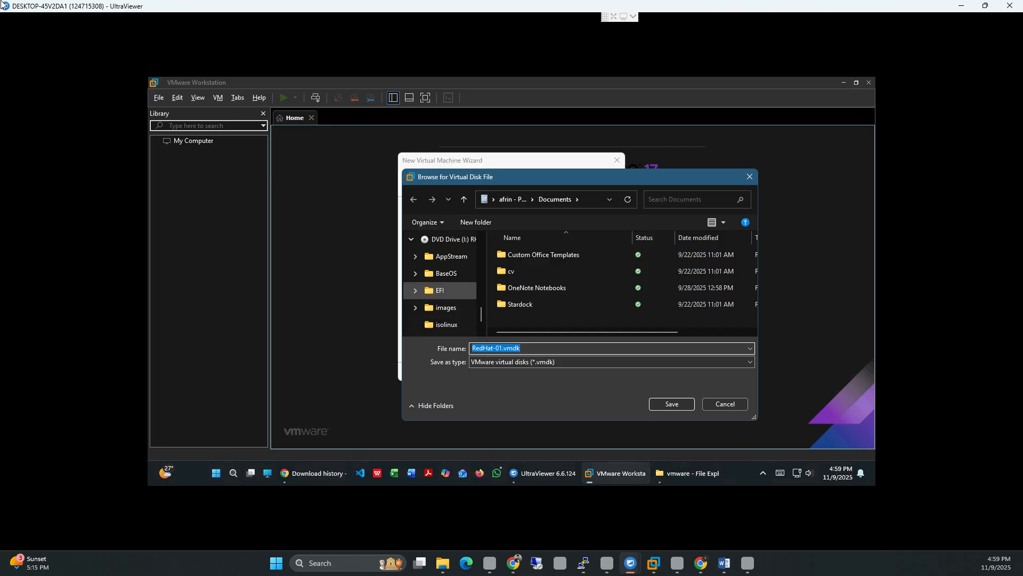
scroll(445, 291, "up", 1)
left_click(442, 273)
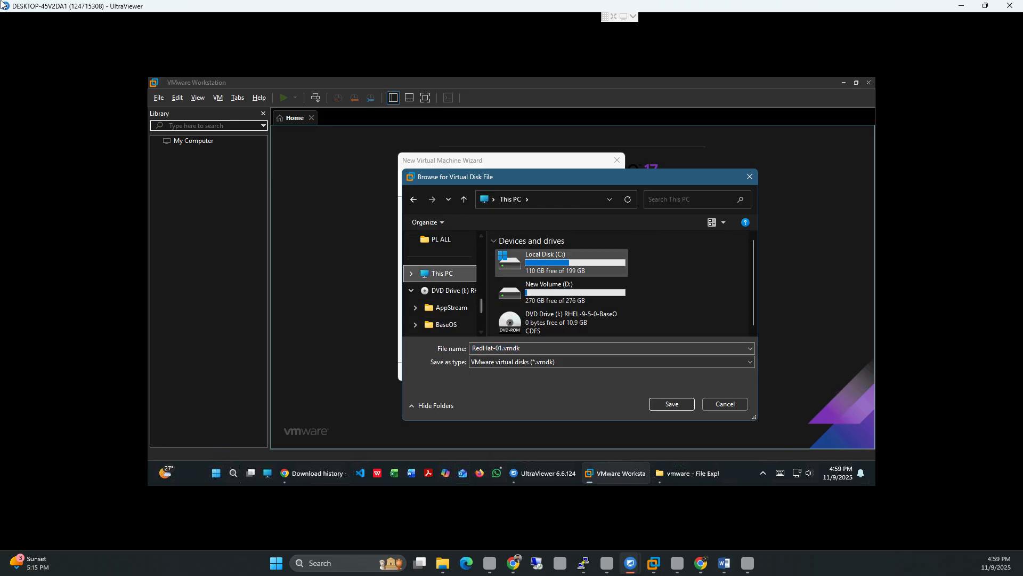
Step: Save the disk file as D:\vmware\RedHat-01\RedHat-01.vmdk and continue to the settings summary
left_click(554, 292)
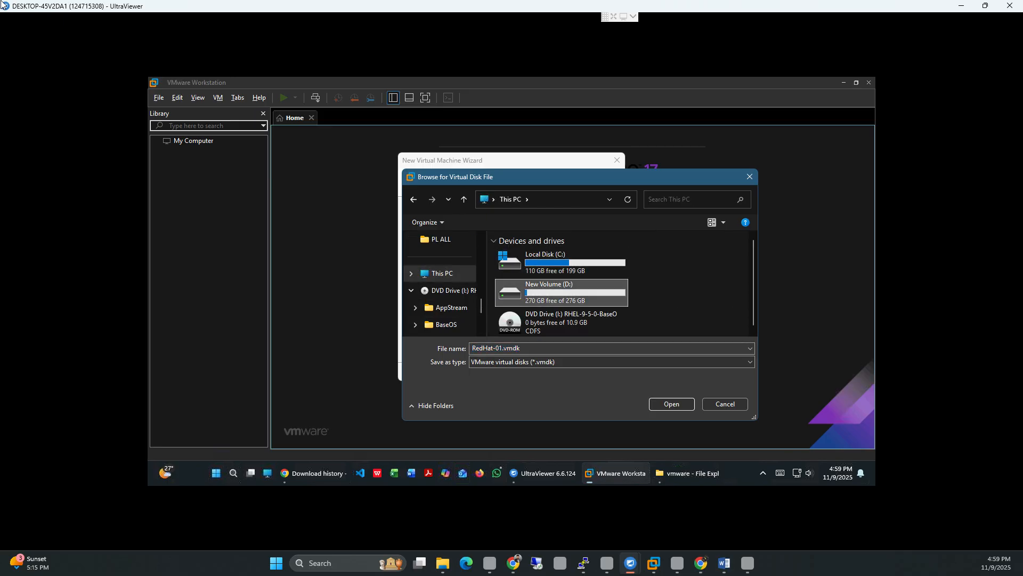
double_click(554, 292)
double_click(522, 269)
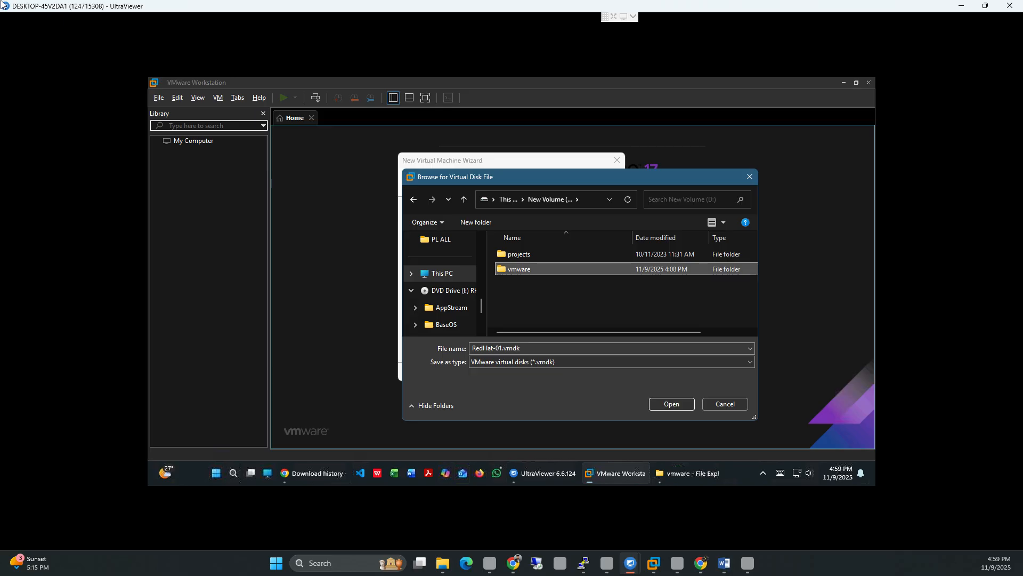
left_click(522, 255)
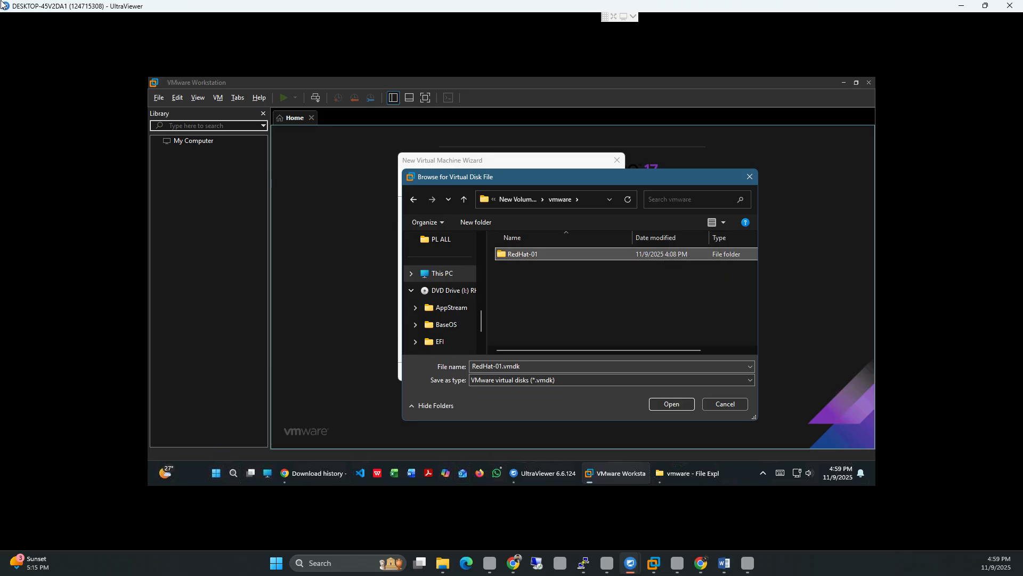
key("Return")
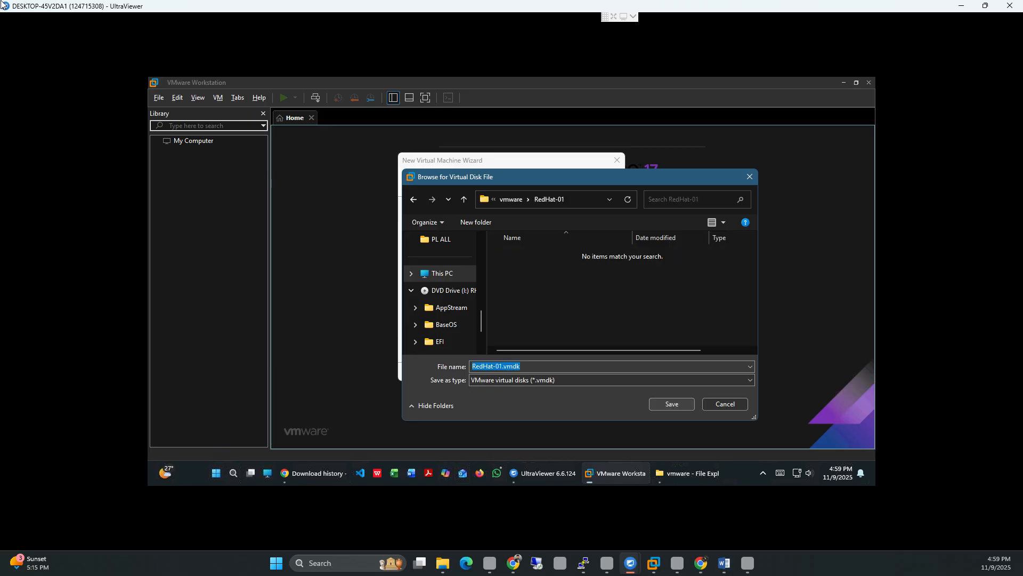
key("Return")
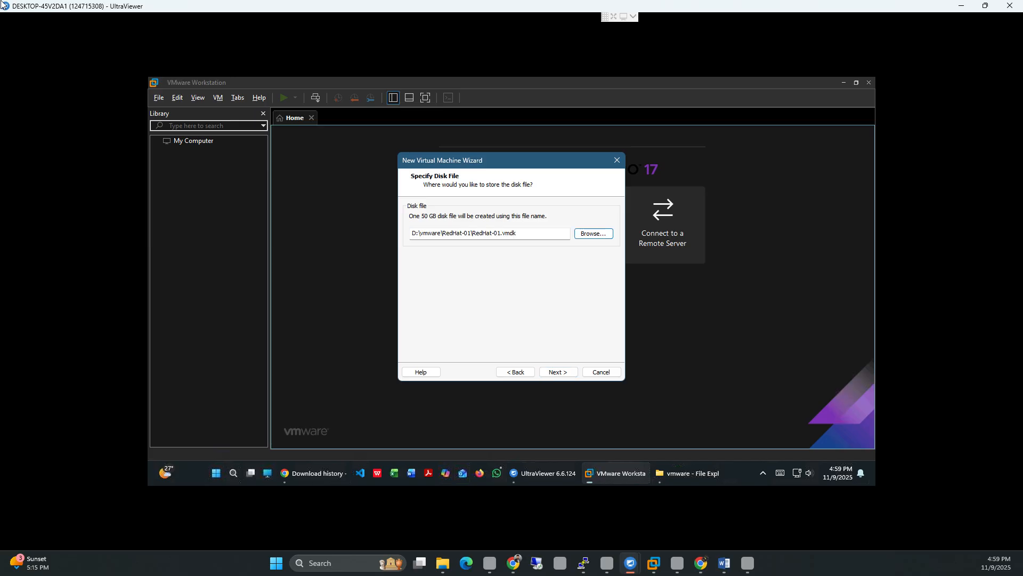
key("Return")
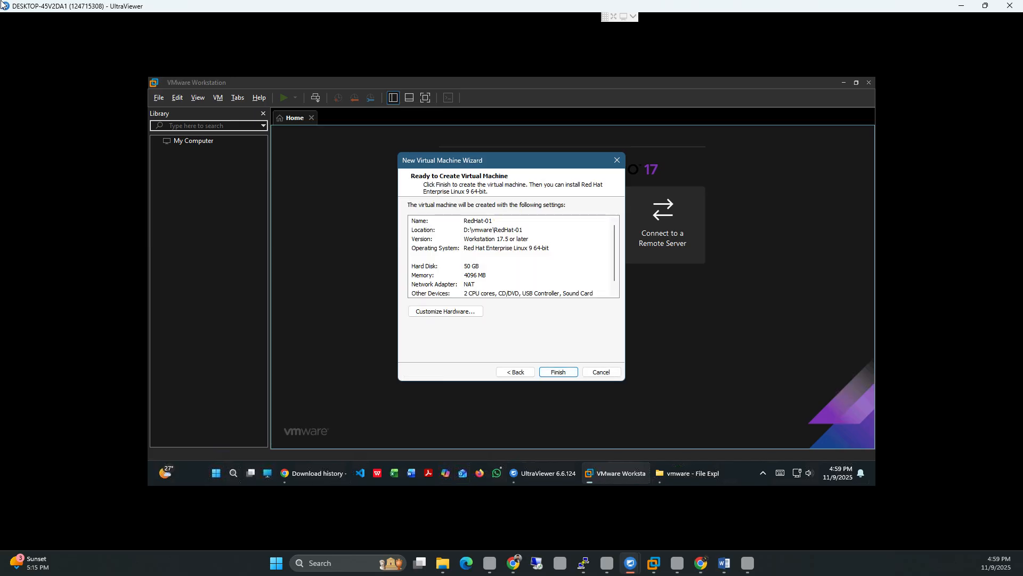
Step: Finish the wizard to create the RedHat-01 virtual machine and open its settings
key("Return")
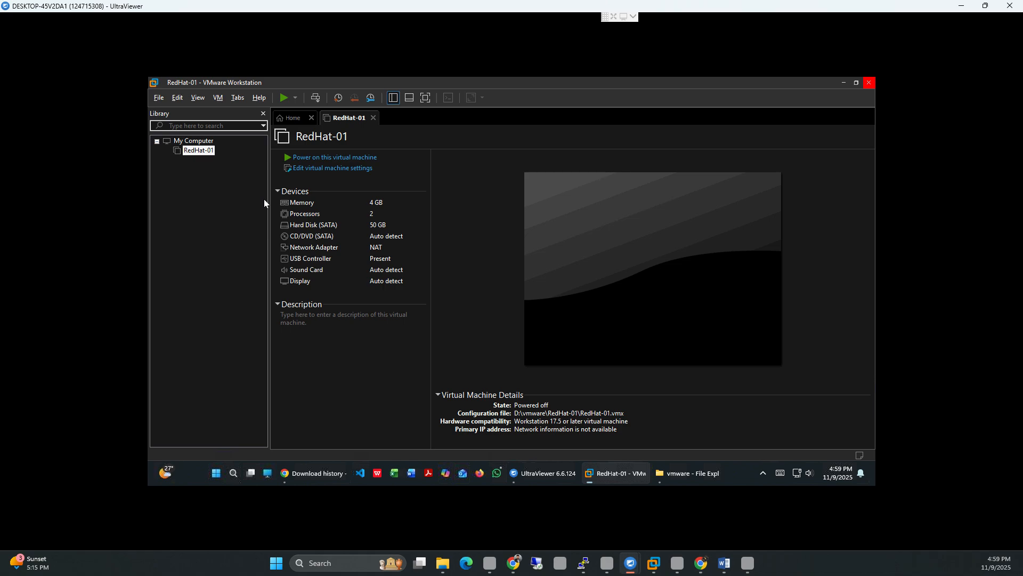
left_click(311, 158)
Step: Attach Downloads\rhel-9.5-x86_64-dvd.iso to RedHat-01's CD/DVD (SATA) drive and save the settings
double_click(312, 238)
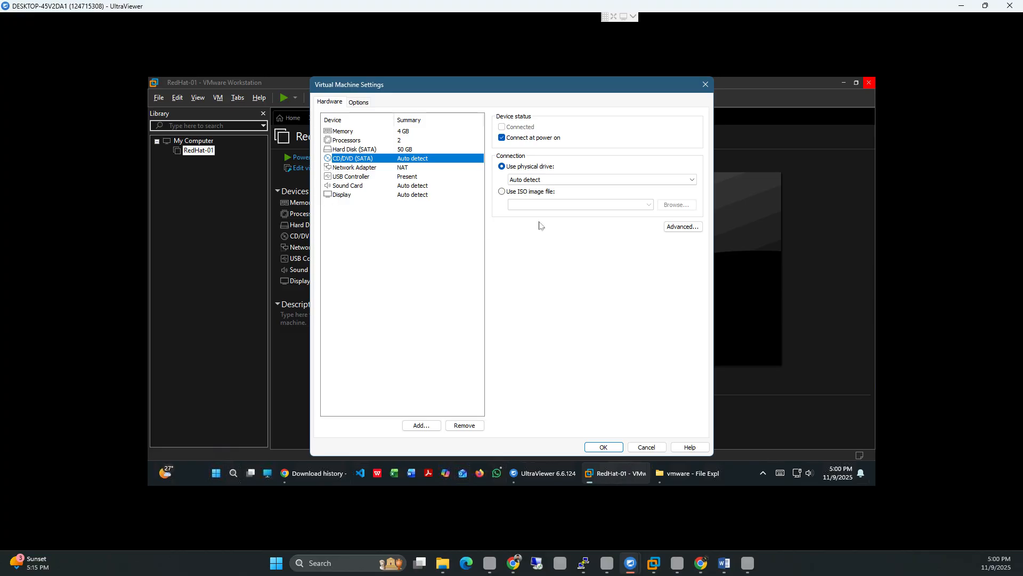
left_click(646, 447)
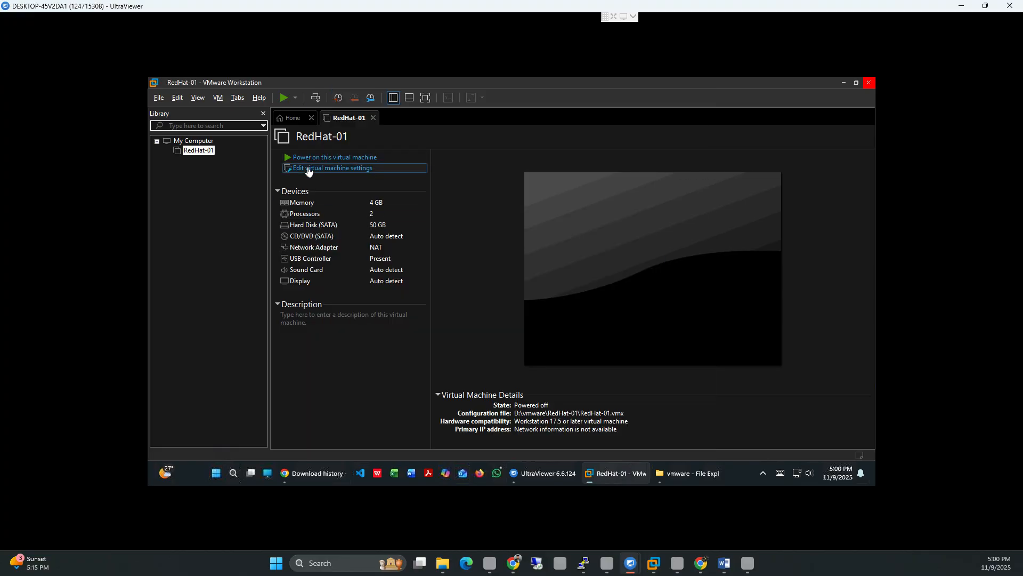
left_click(308, 169)
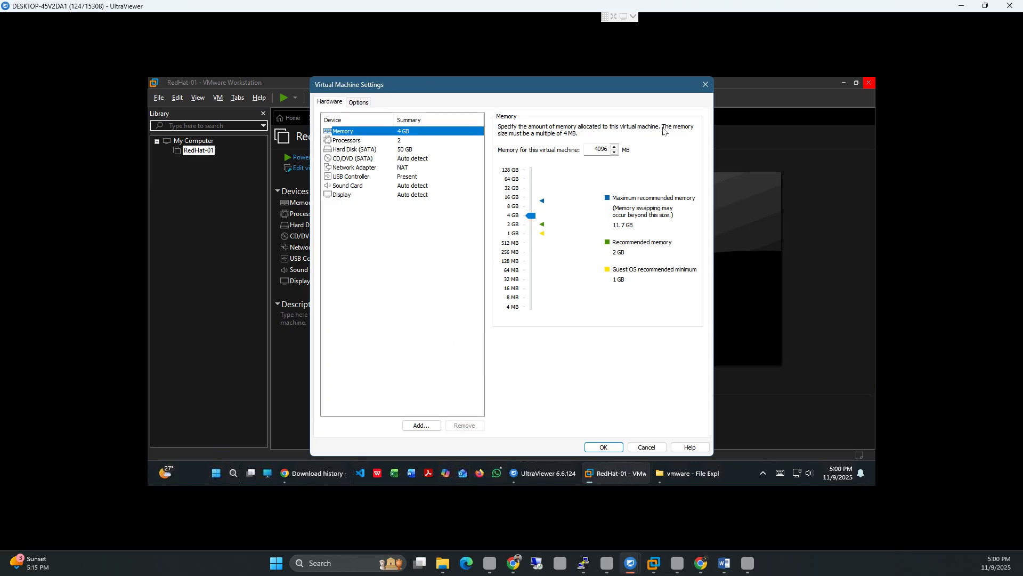
left_click(372, 162)
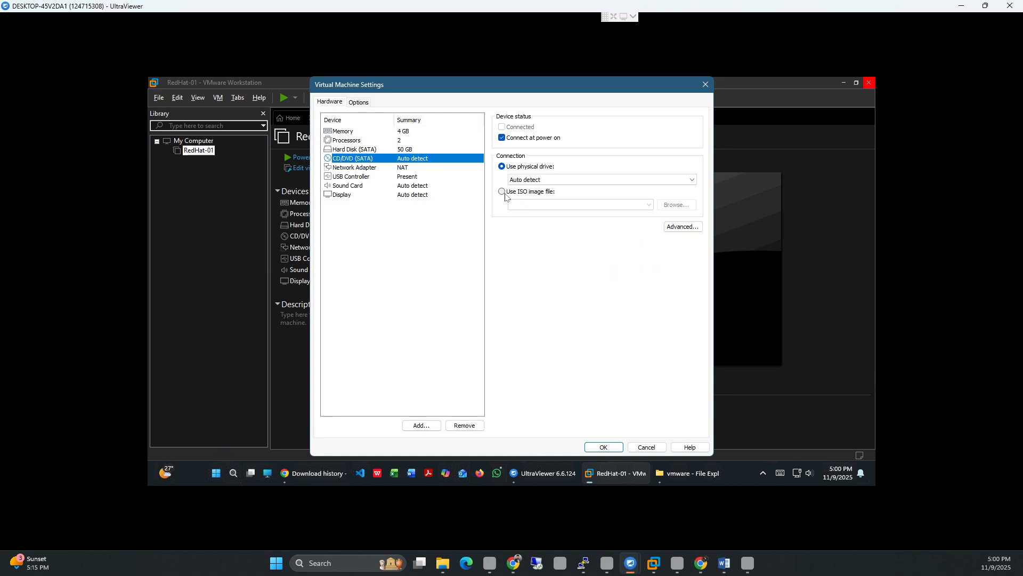
left_click(504, 192)
left_click(674, 205)
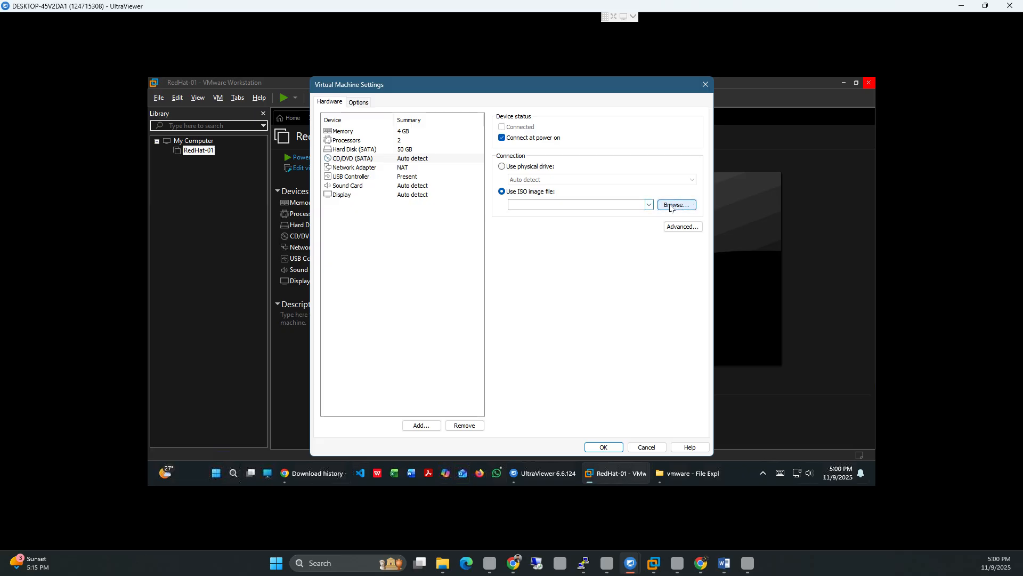
scroll(348, 224, "up", 3)
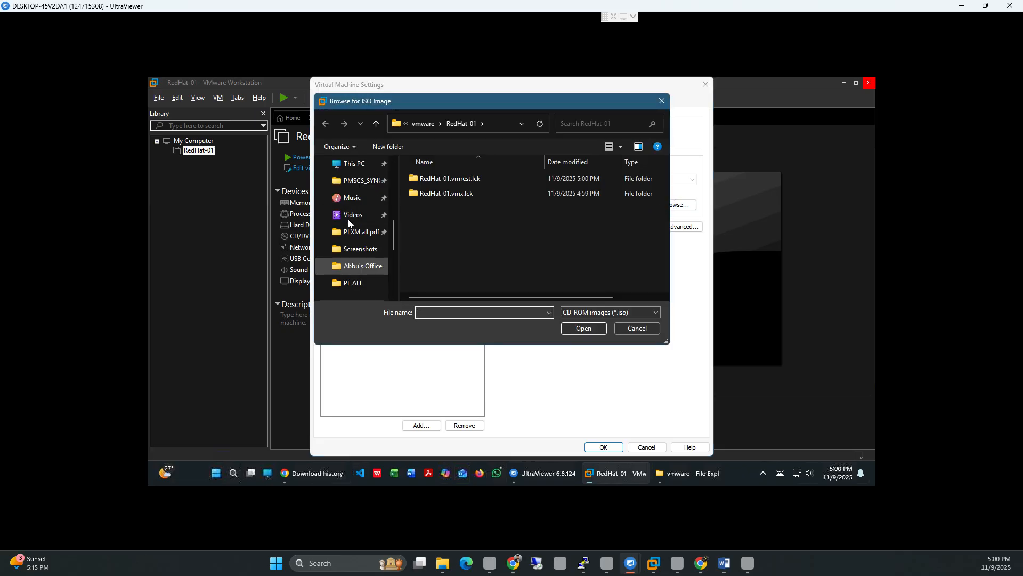
left_click(360, 165)
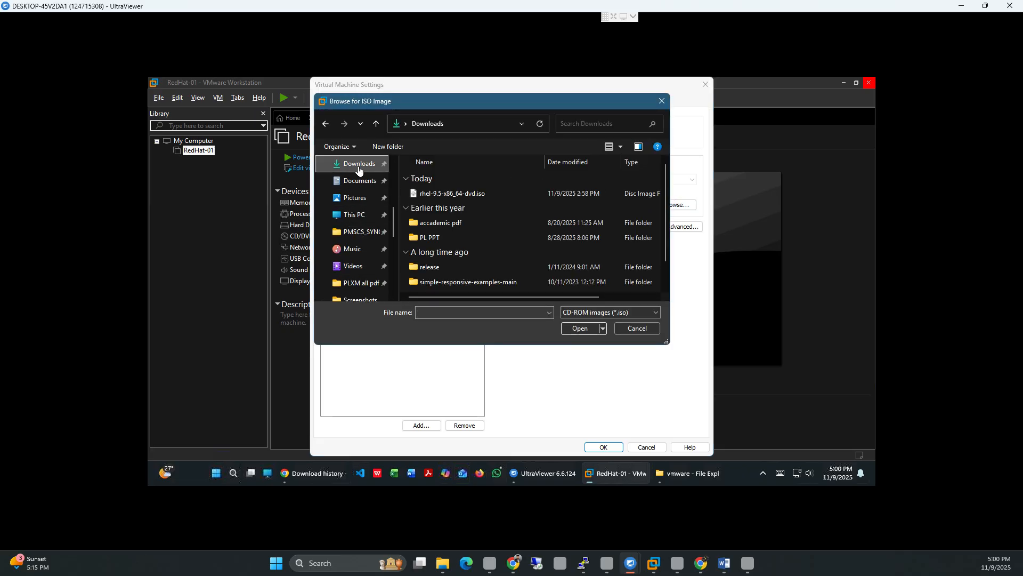
left_click(474, 195)
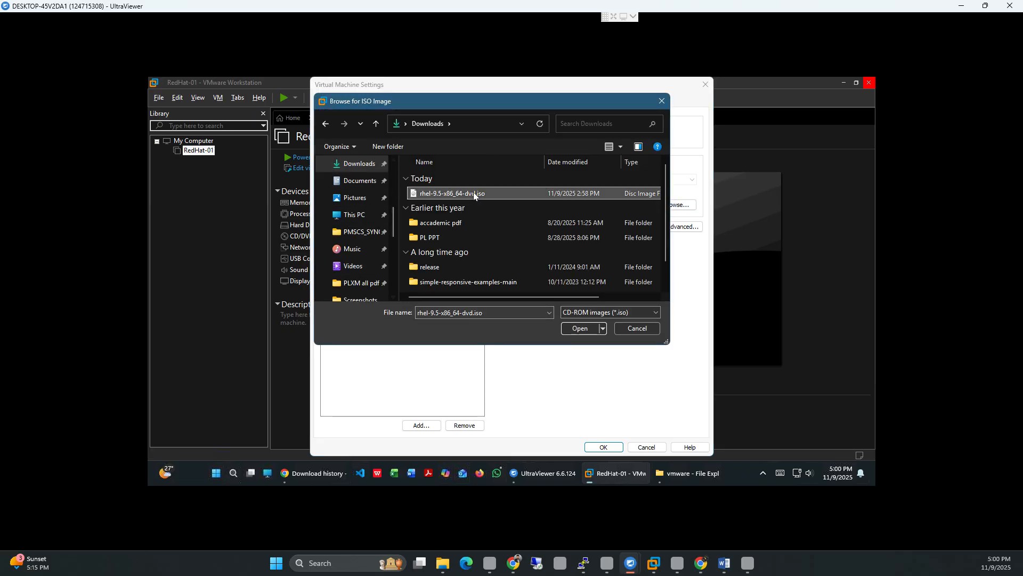
left_click(573, 328)
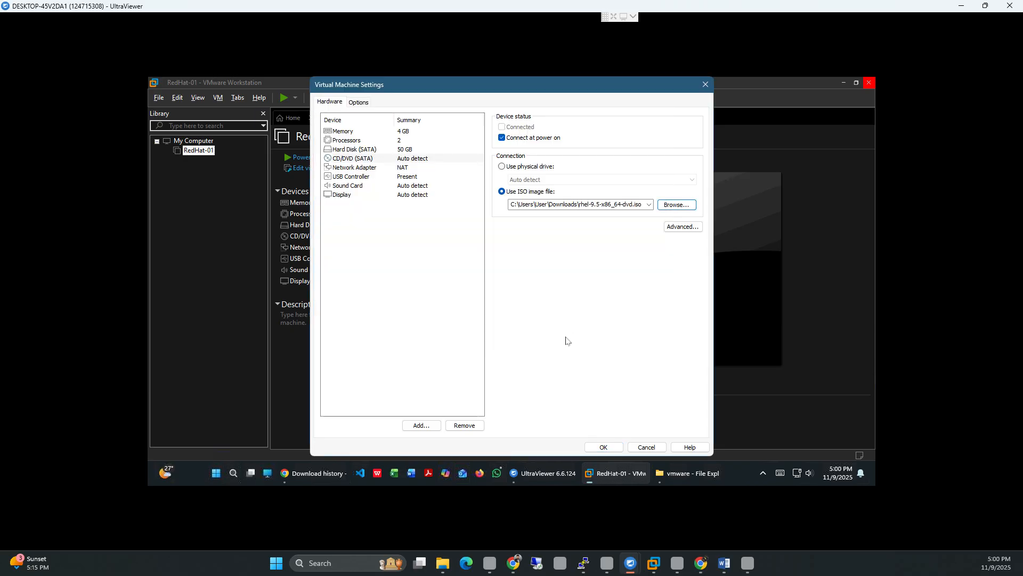
left_click(603, 447)
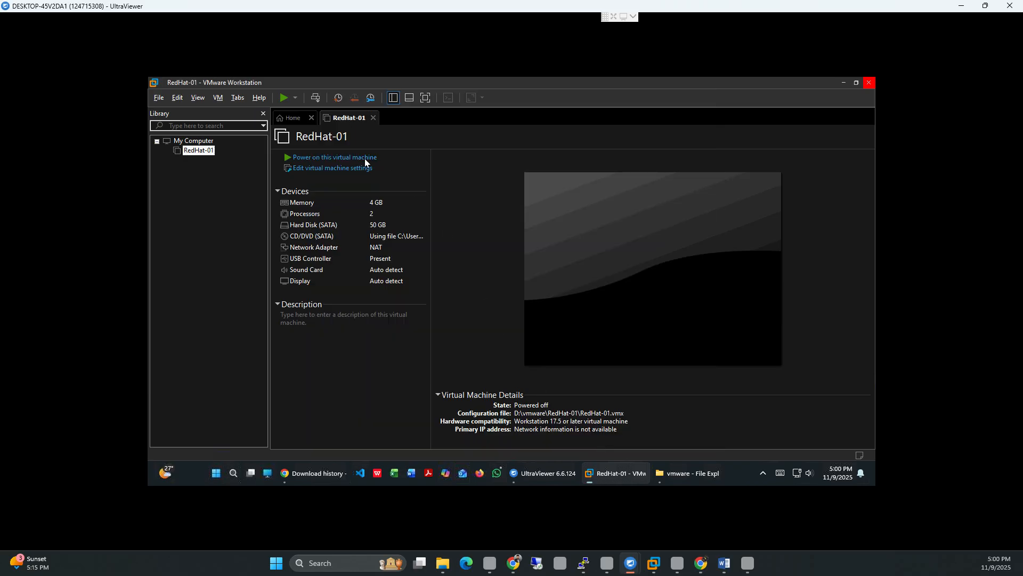
Step: Power on RedHat-01 and let it boot to the RHEL 9.5 installation GRUB menu
left_click(322, 157)
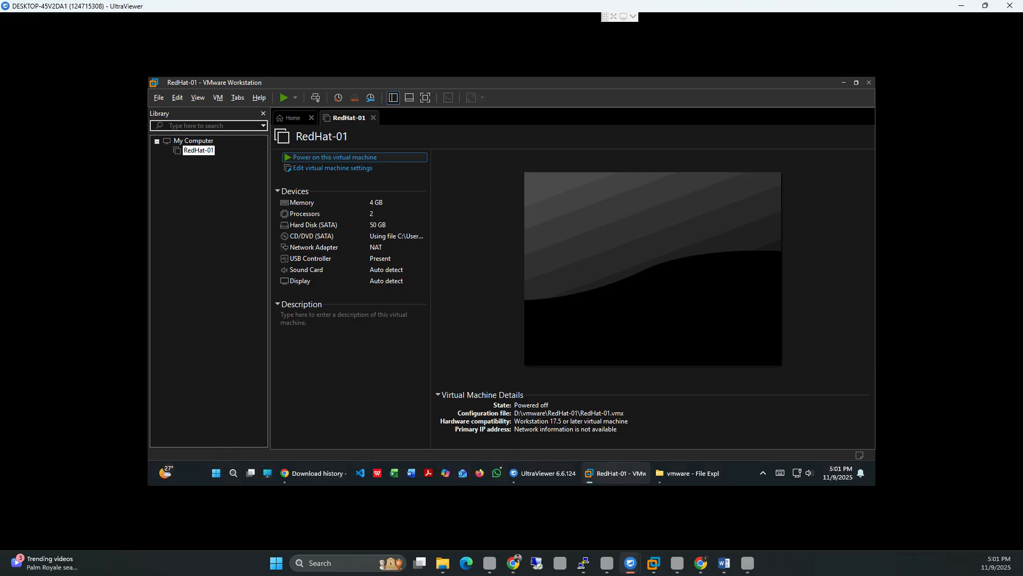
left_click(335, 157)
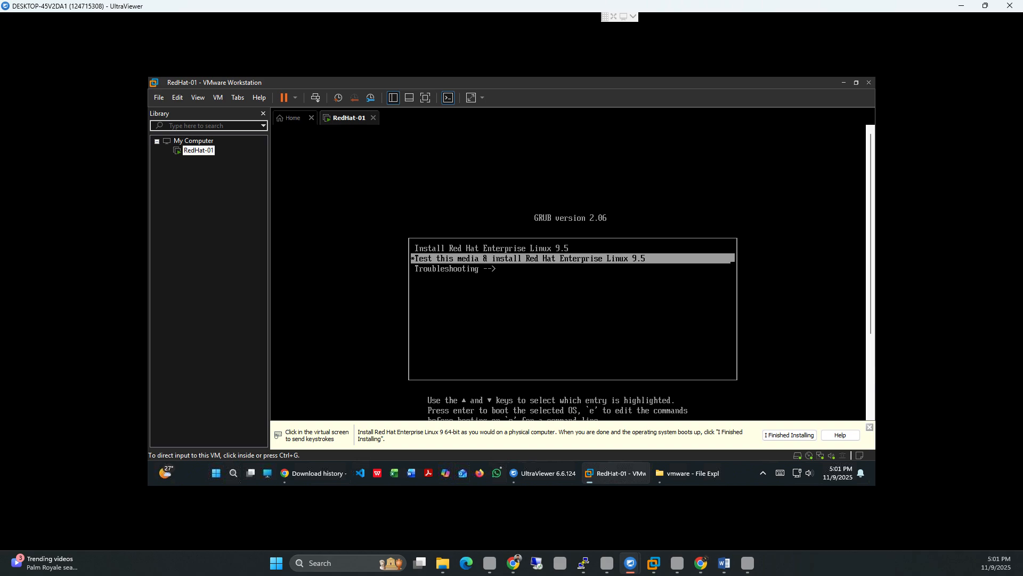
left_click(856, 83)
Step: End the UltraViewer remote session and try reconnecting to the partner computer
left_click(756, 166)
left_click(614, 17)
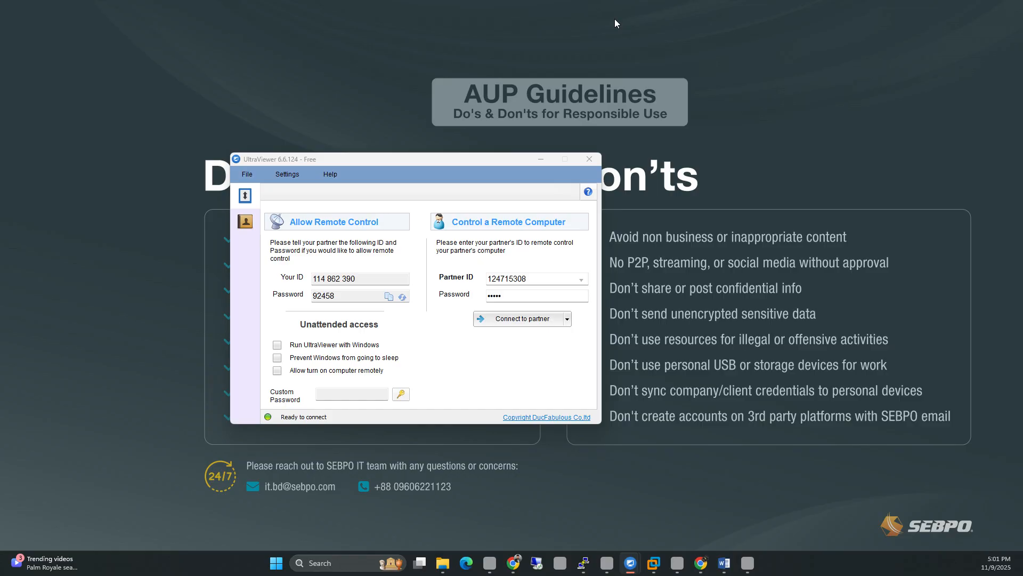
left_click(541, 159)
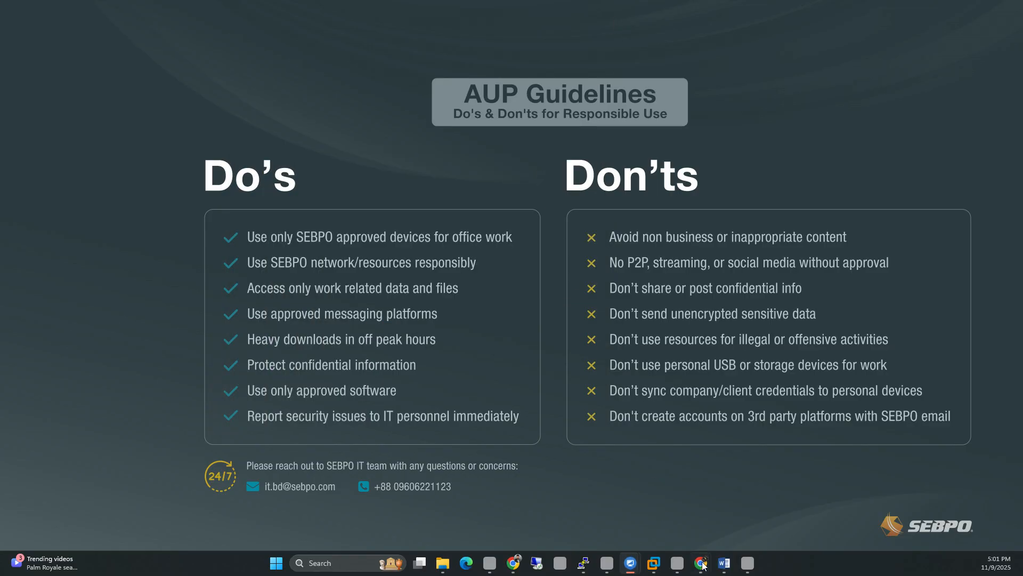
left_click(654, 562)
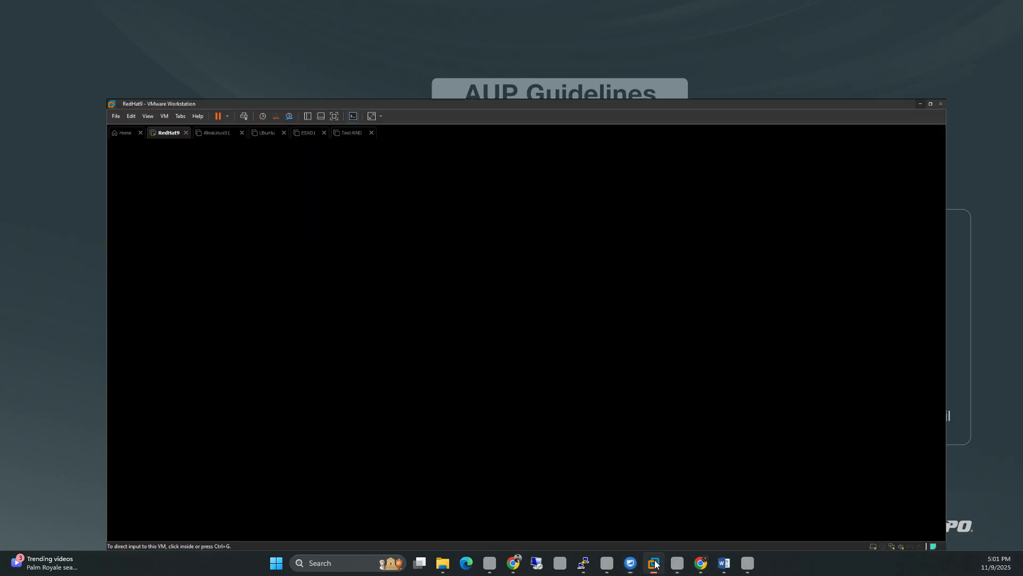
left_click(655, 562)
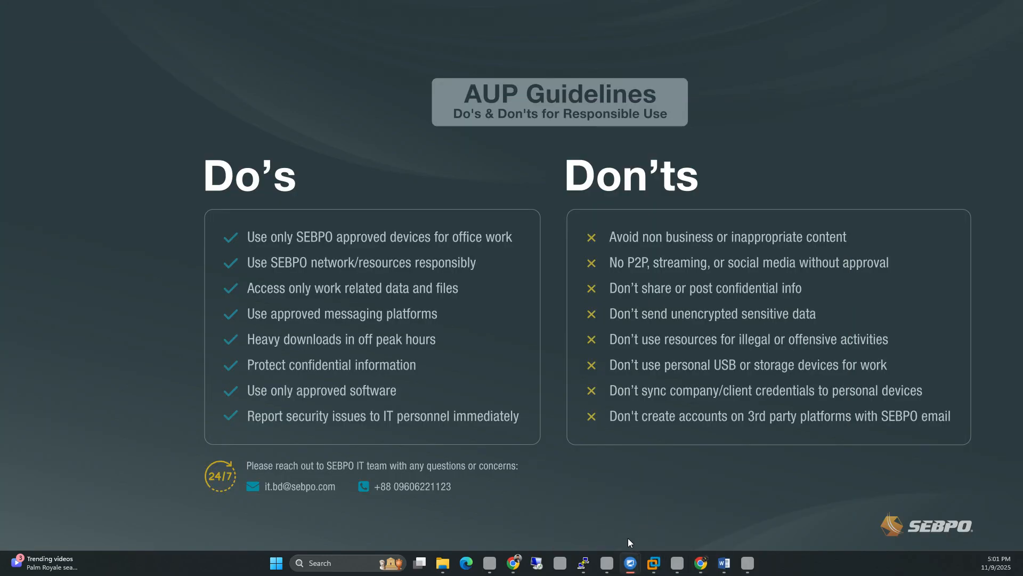
mouse_move(630, 560)
left_click(565, 514)
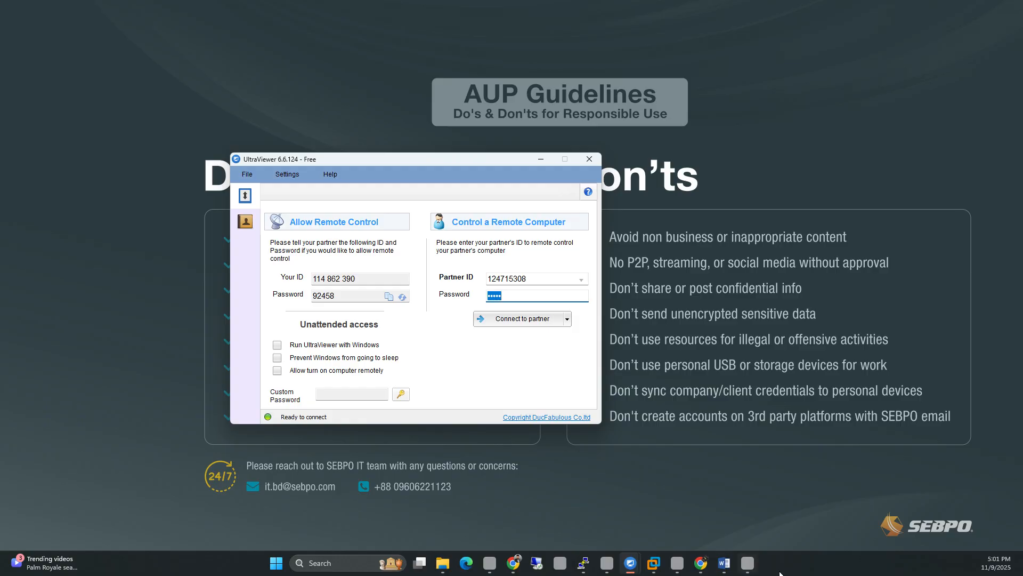
mouse_move(753, 561)
left_click(520, 321)
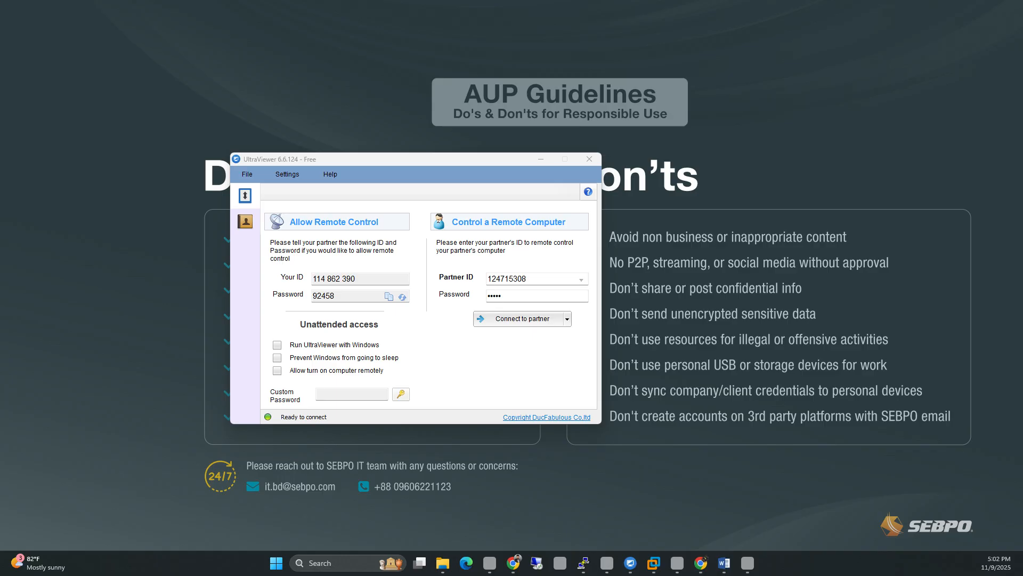
Step: Exit and reopen UltraViewer, enter the partner password and connect to the partner
left_click_drag(416, 159, 188, 159)
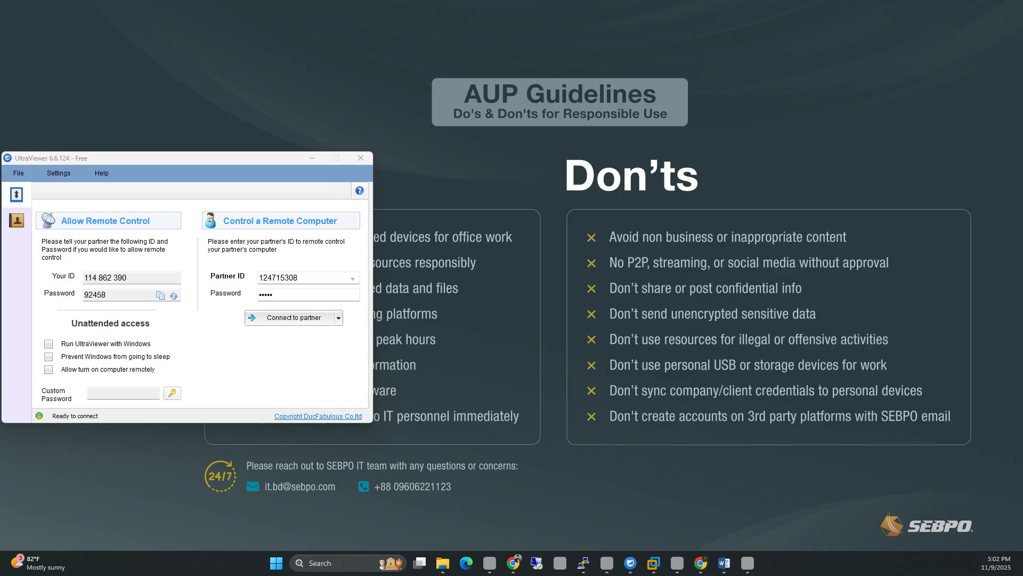
left_click(200, 315)
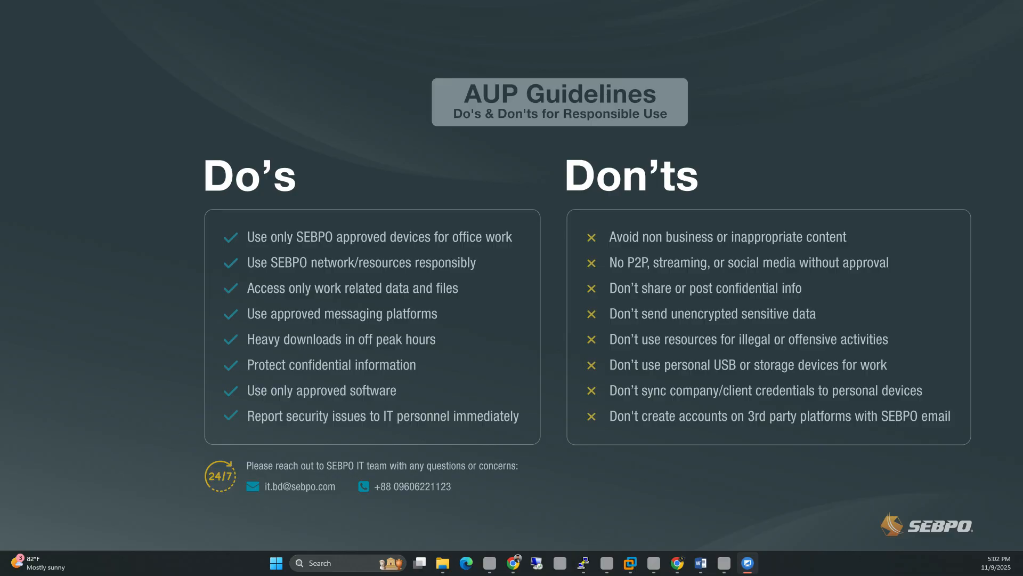
left_click_drag(562, 173, 449, 155)
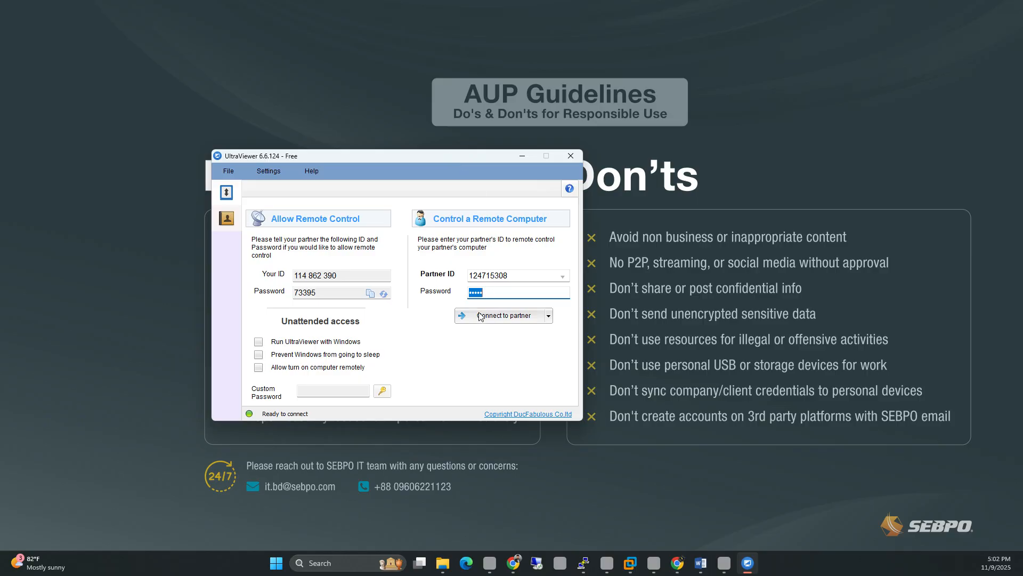
type("••")
left_click(481, 317)
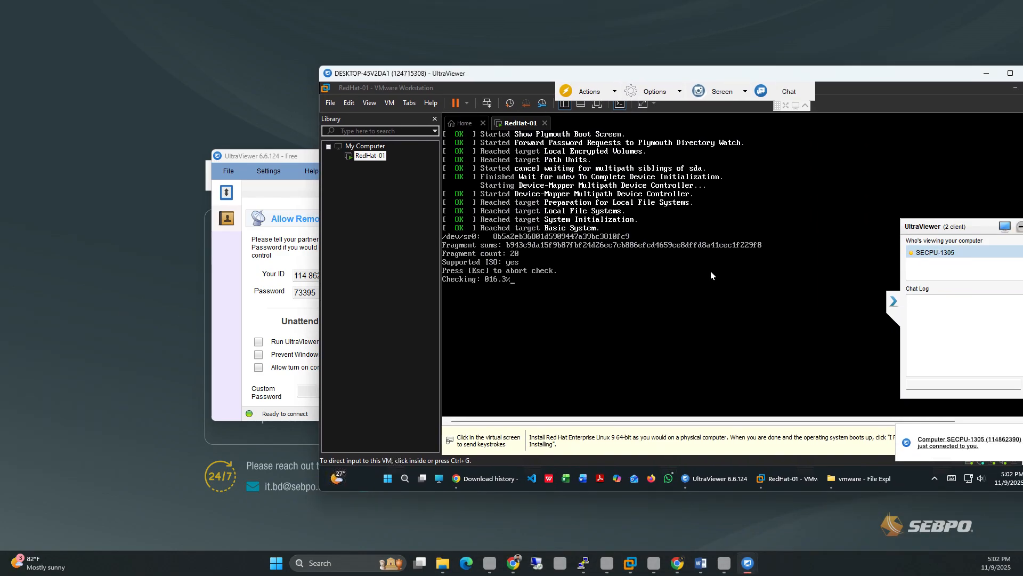
Step: Maximize the remote session, collapse its toolbar, and toggle VM input while the media check completes
left_click(1010, 73)
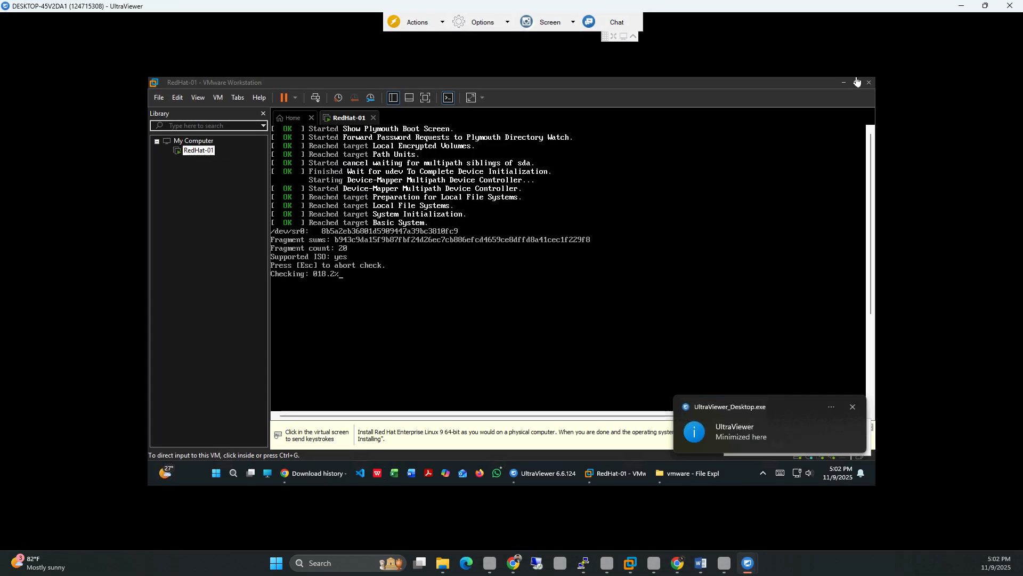
left_click(634, 37)
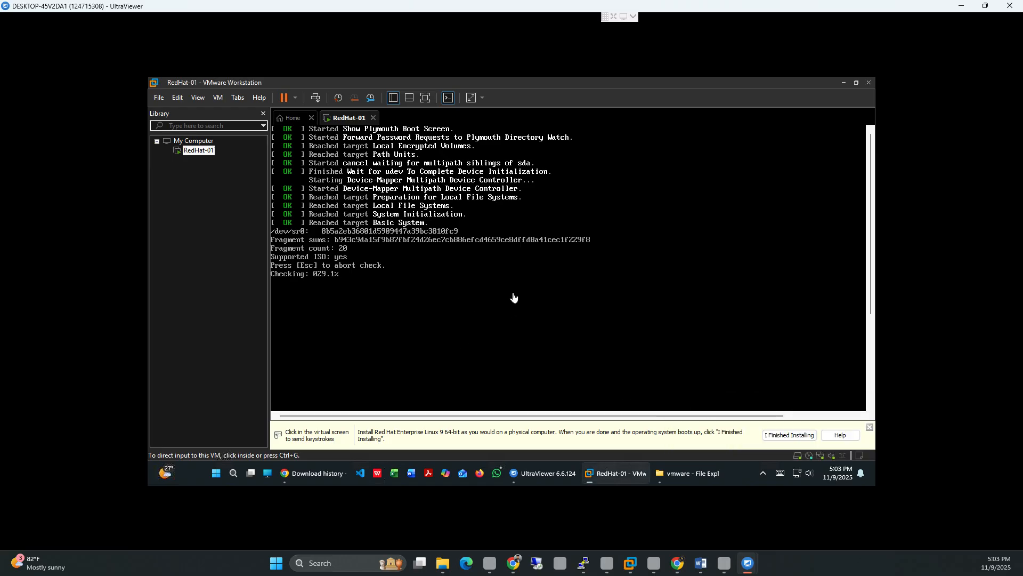
left_click(478, 293)
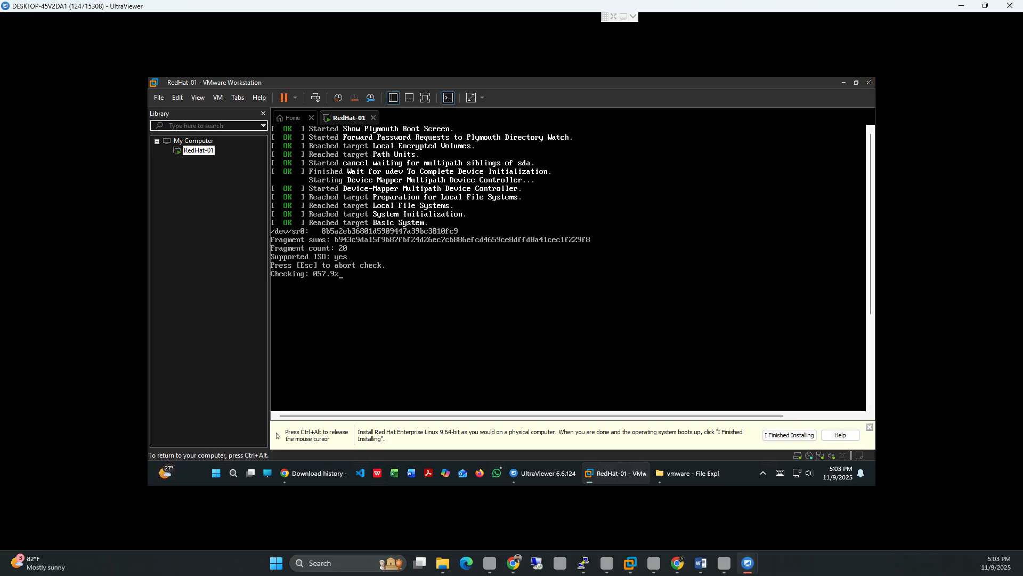
key("ctrl+alt")
key("ctrl+g")
key("ctrl+alt")
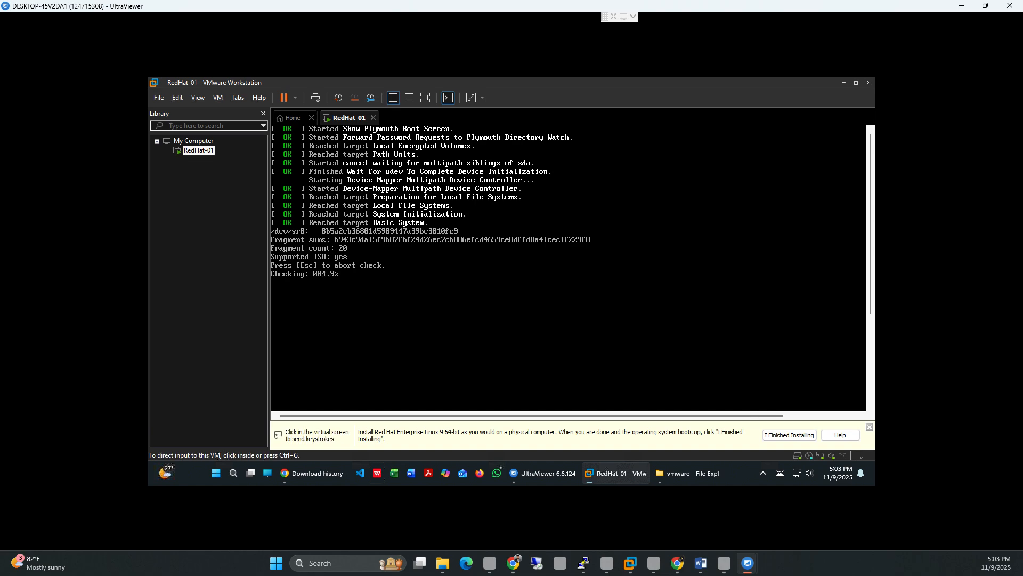
key("ctrl+g")
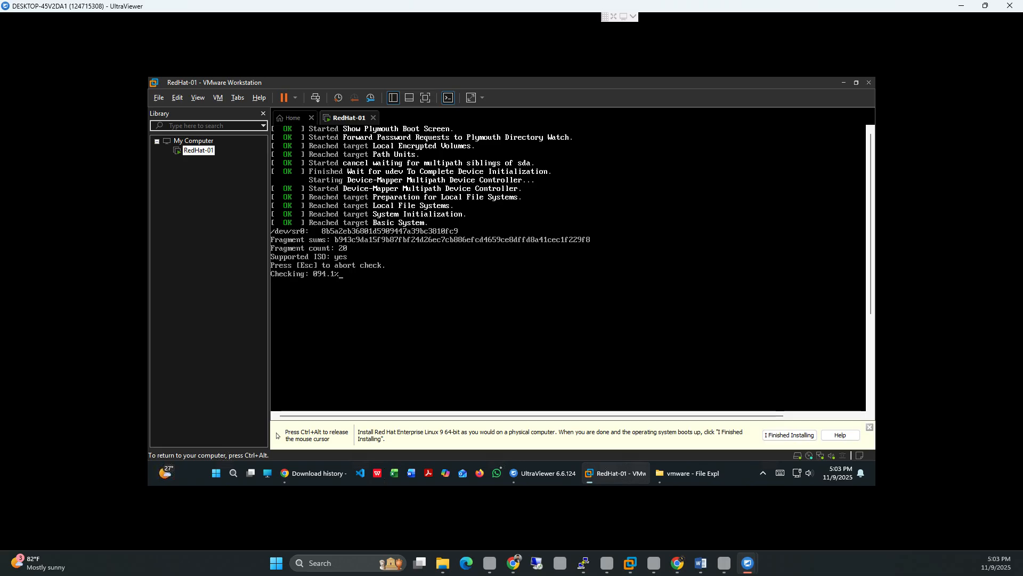
key("ctrl+alt")
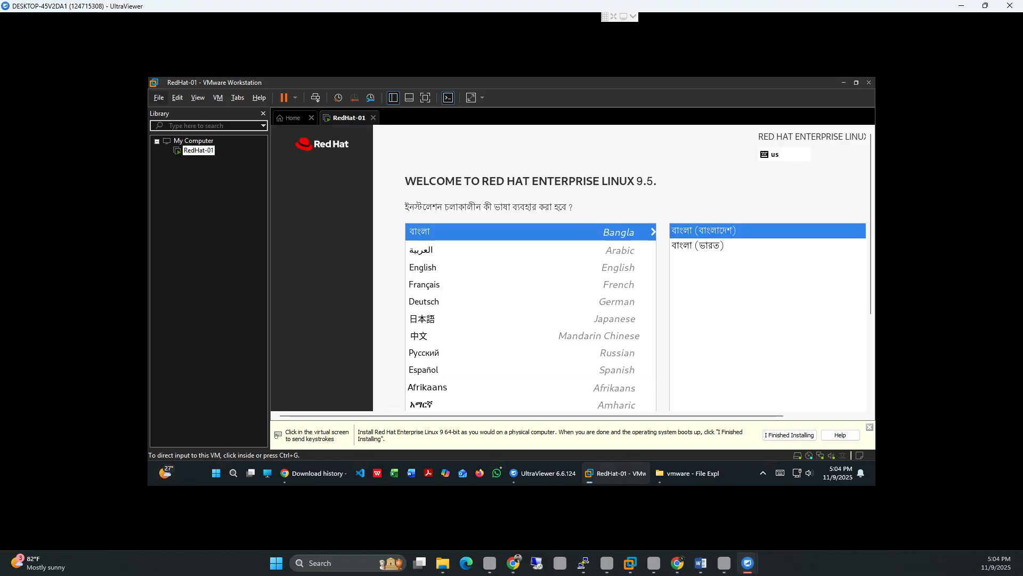
Step: Choose English (United States) as the installer language and restore down the VMware window
left_click(685, 329)
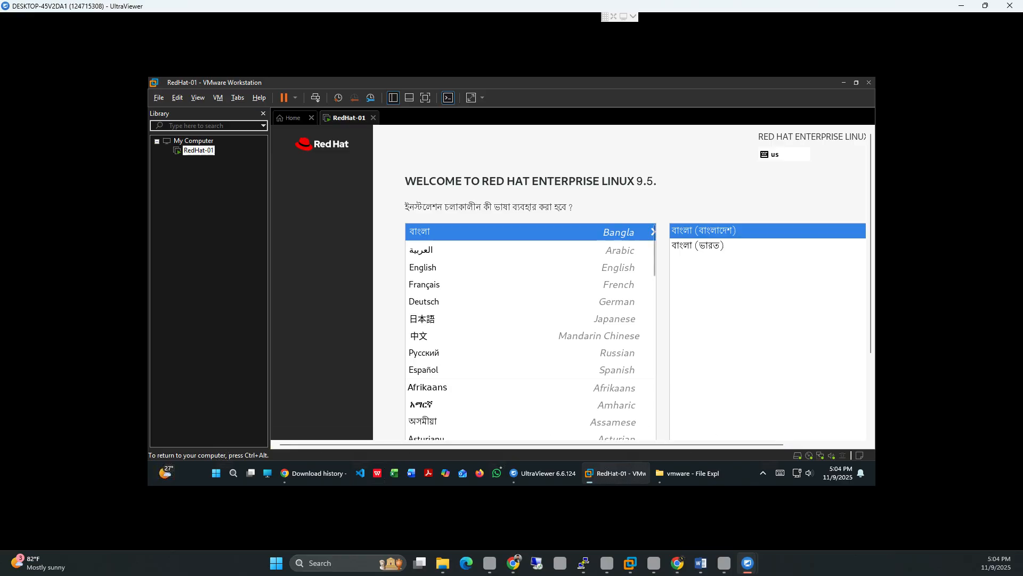
left_click(530, 268)
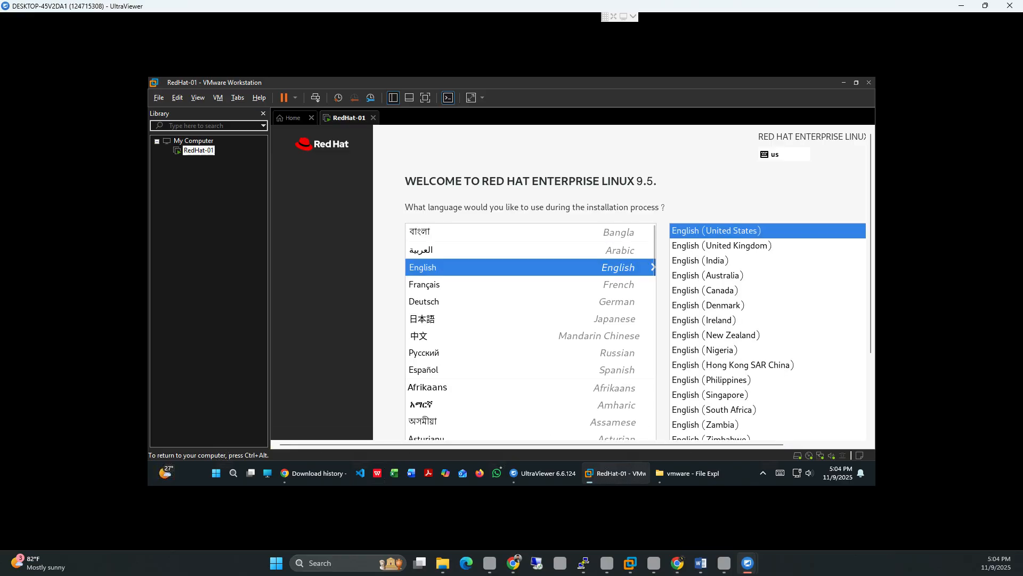
scroll(530, 330, "down", 3)
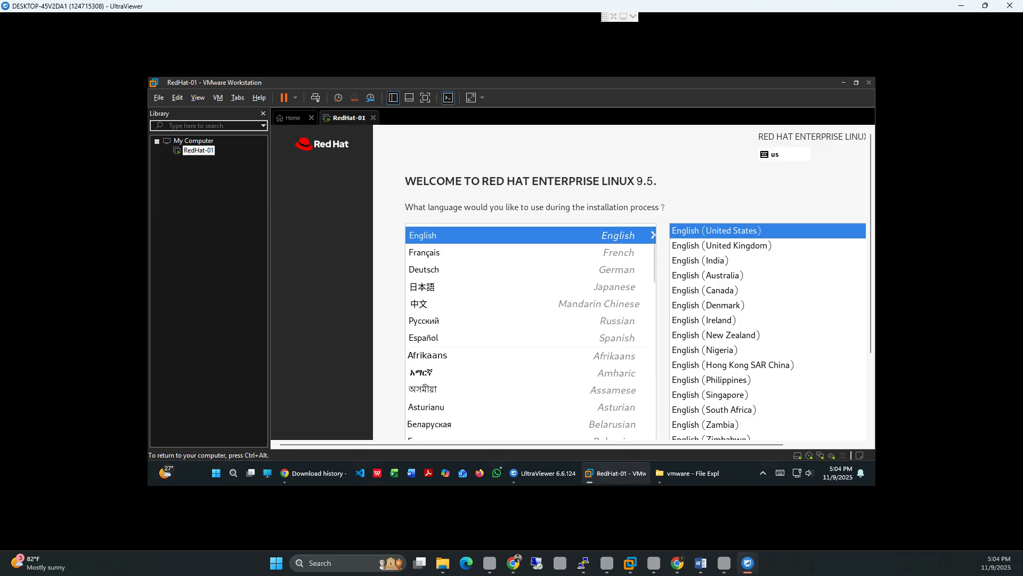
scroll(530, 330, "down", 12)
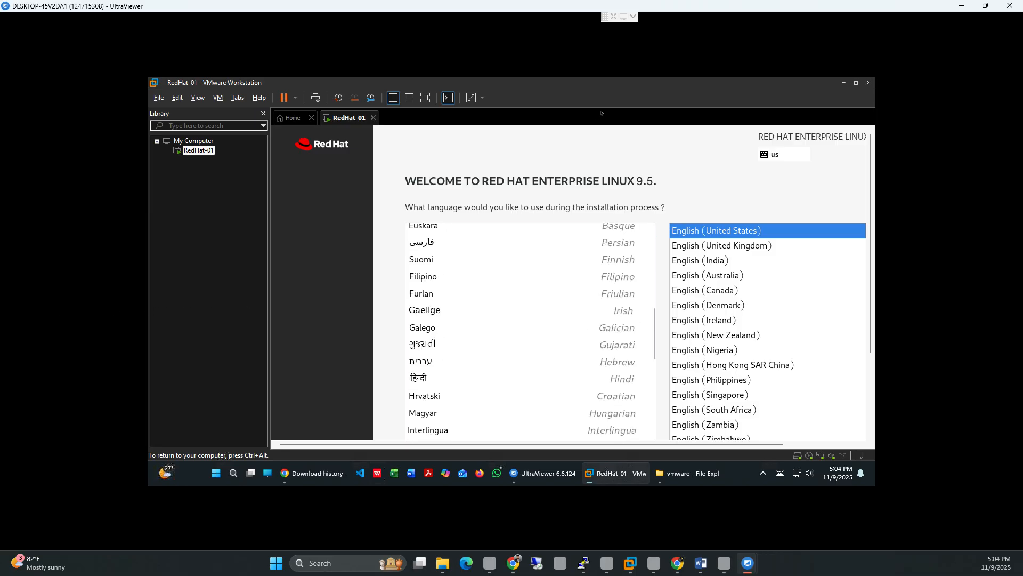
scroll(530, 331, "up", 11)
scroll(530, 331, "up", 4)
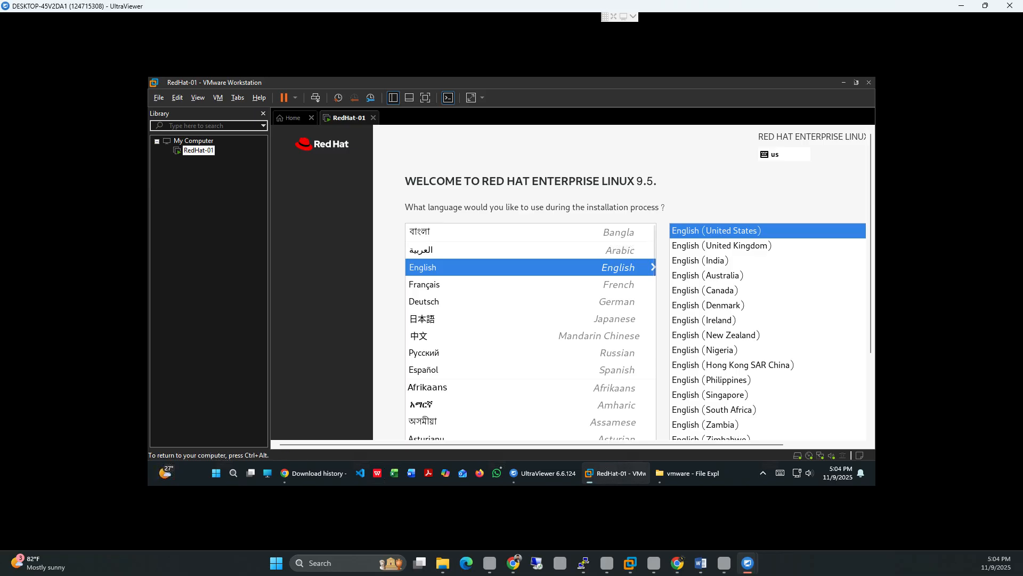
left_click(856, 83)
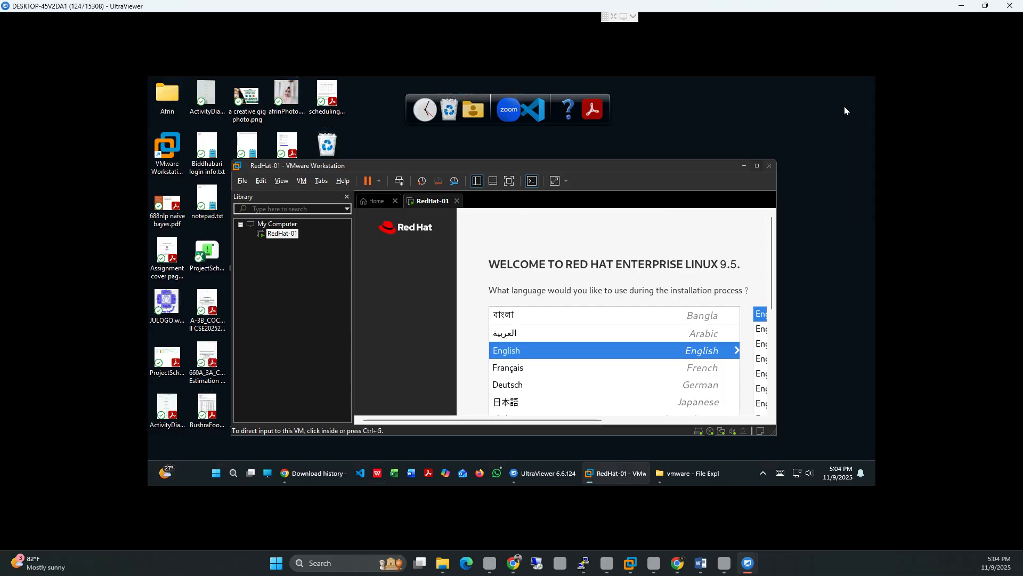
Step: Check the Windows display scale, leaving it at 100%, and hide VMware's library panel
right_click(821, 201)
left_click(766, 306)
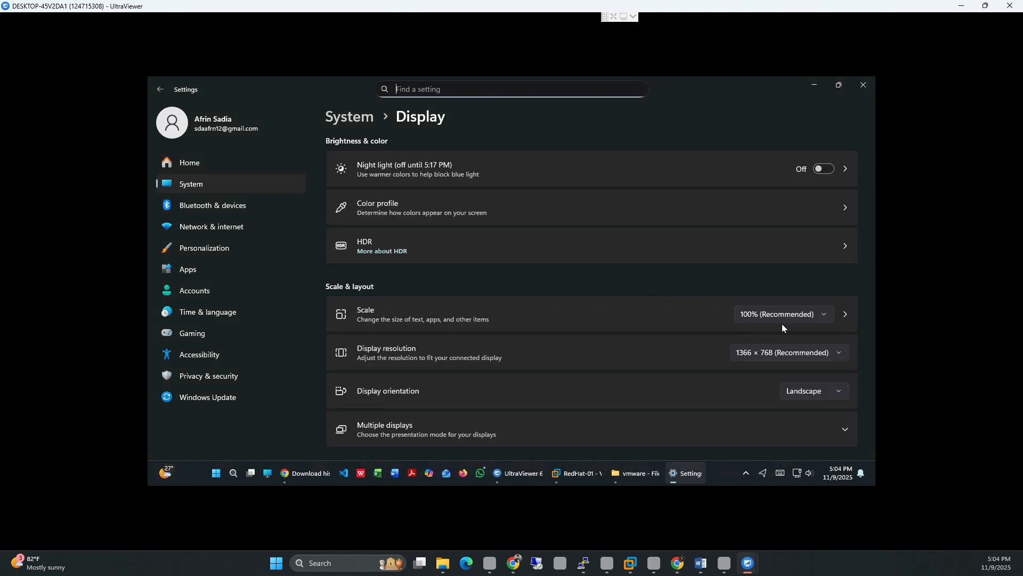
left_click(789, 318)
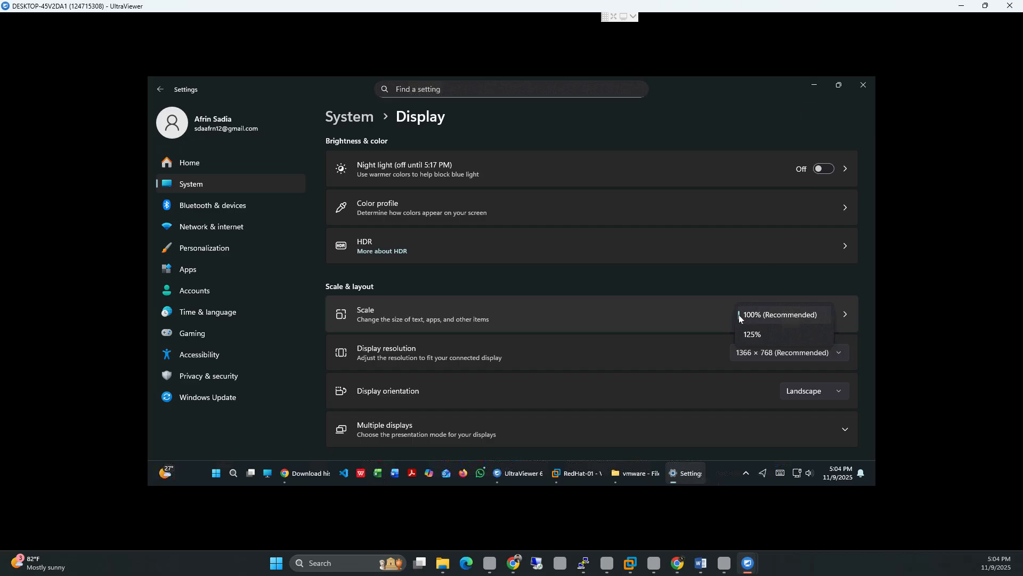
left_click(820, 87)
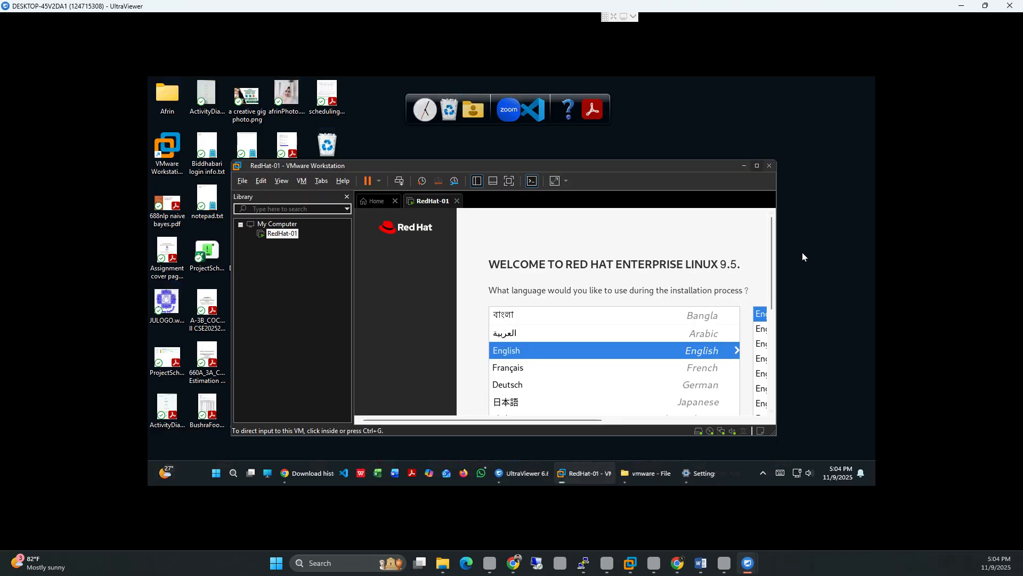
left_click(478, 181)
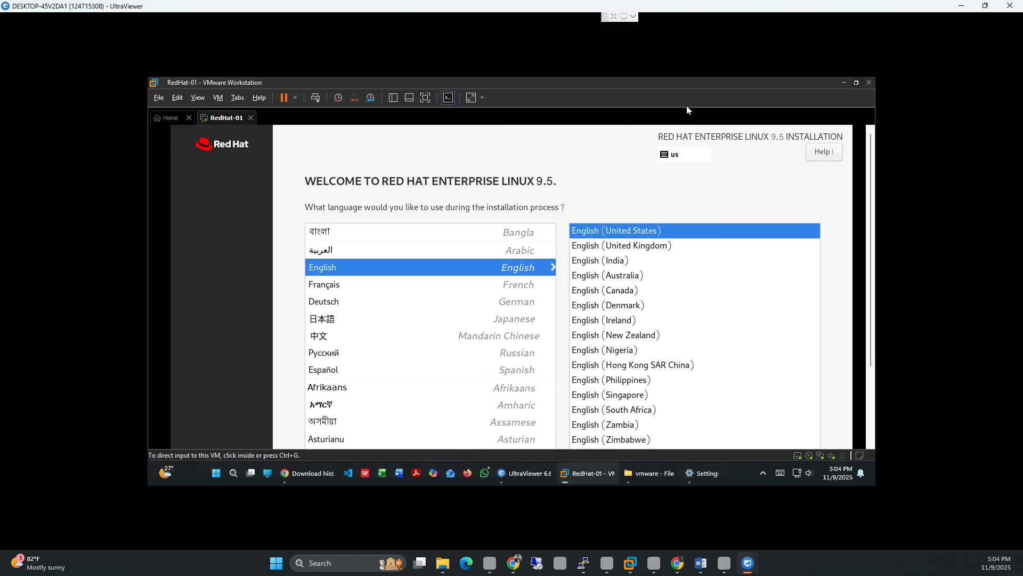
Step: Continue with English past the language screen to the RHEL Installation Summary
scroll(864, 408, "down", 3)
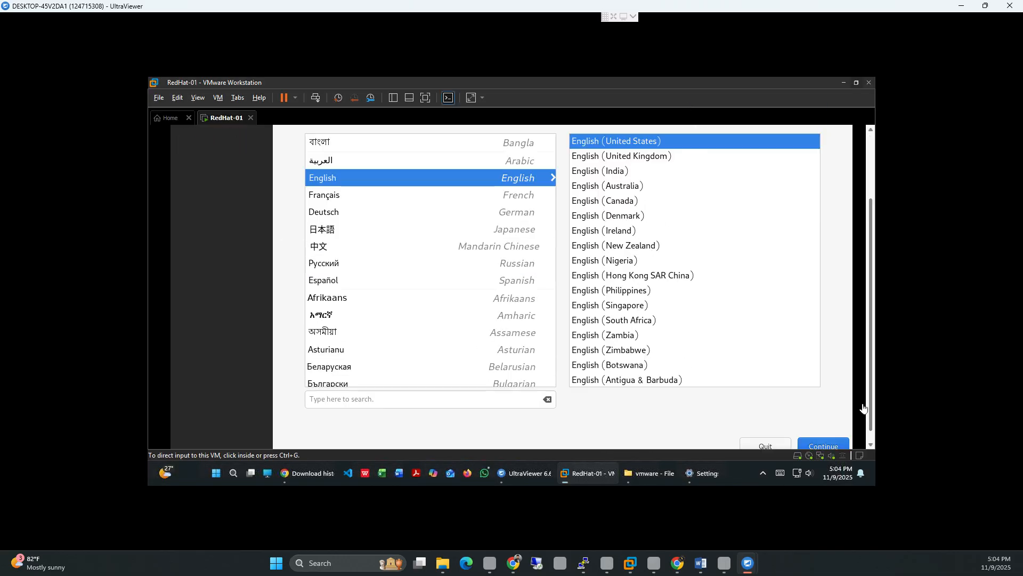
left_click_drag(862, 405, 862, 425)
left_click(818, 438)
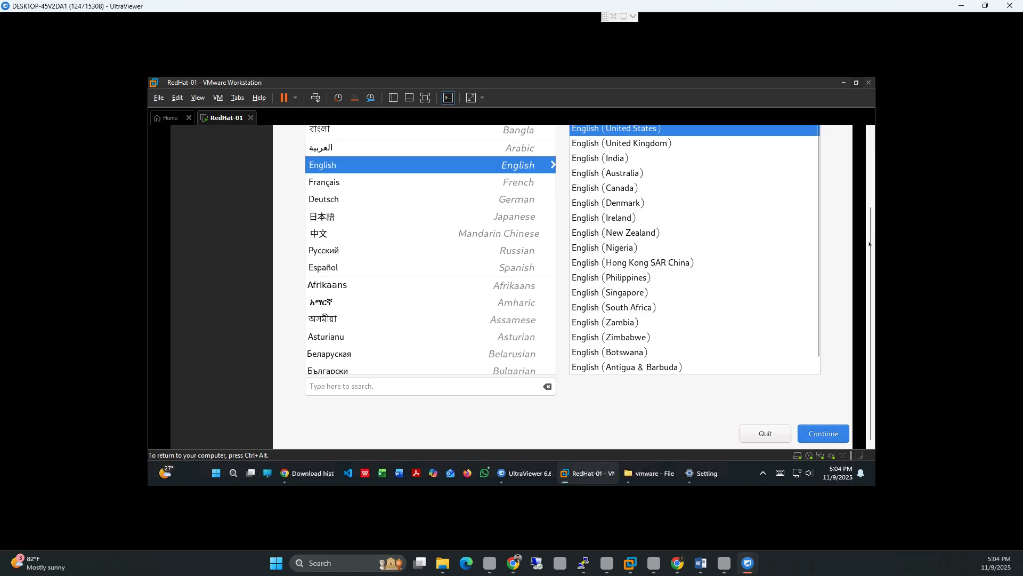
left_click_drag(869, 244, 872, 154)
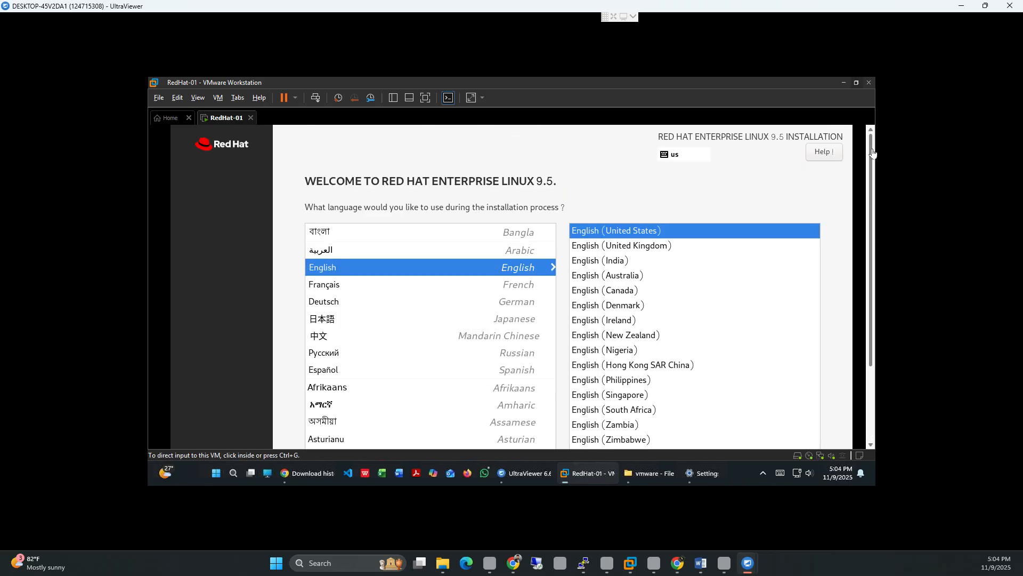
scroll(872, 160, "down", 3)
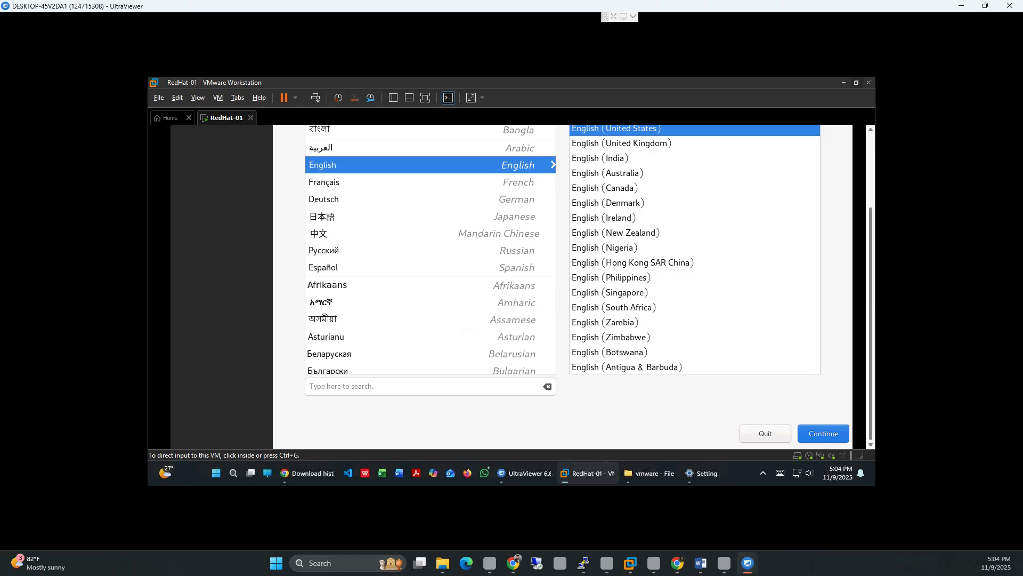
left_click(824, 433)
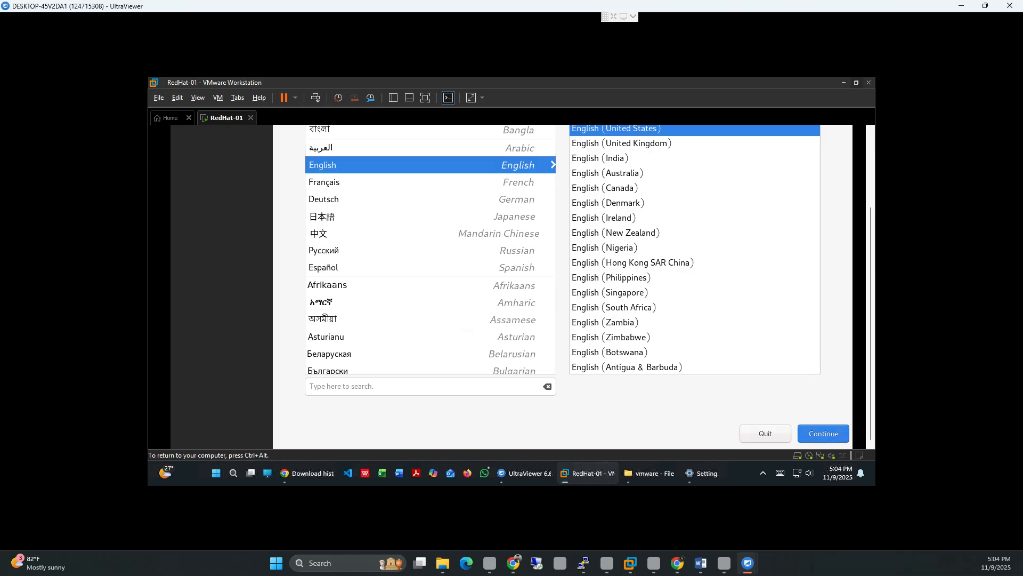
left_click(824, 433)
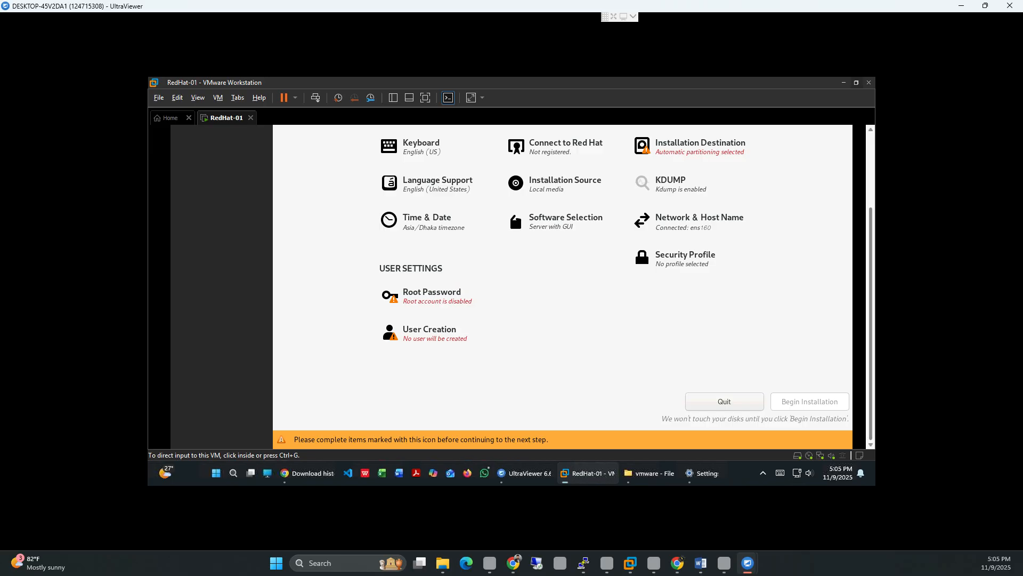
Step: Switch the RedHat-01 VM to full screen so the installation summary fills the display
left_click_drag(870, 323, 871, 249)
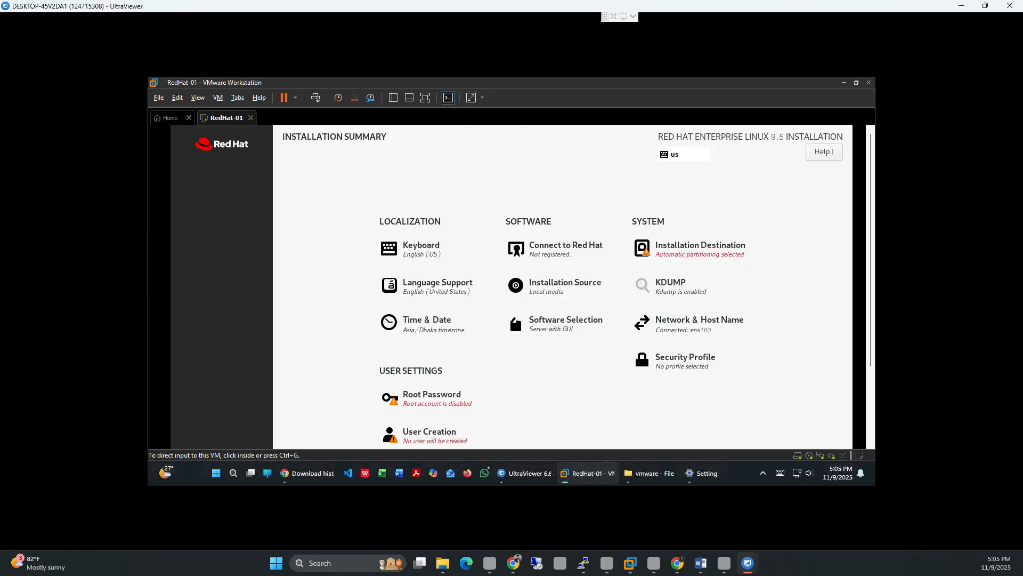
left_click(482, 97)
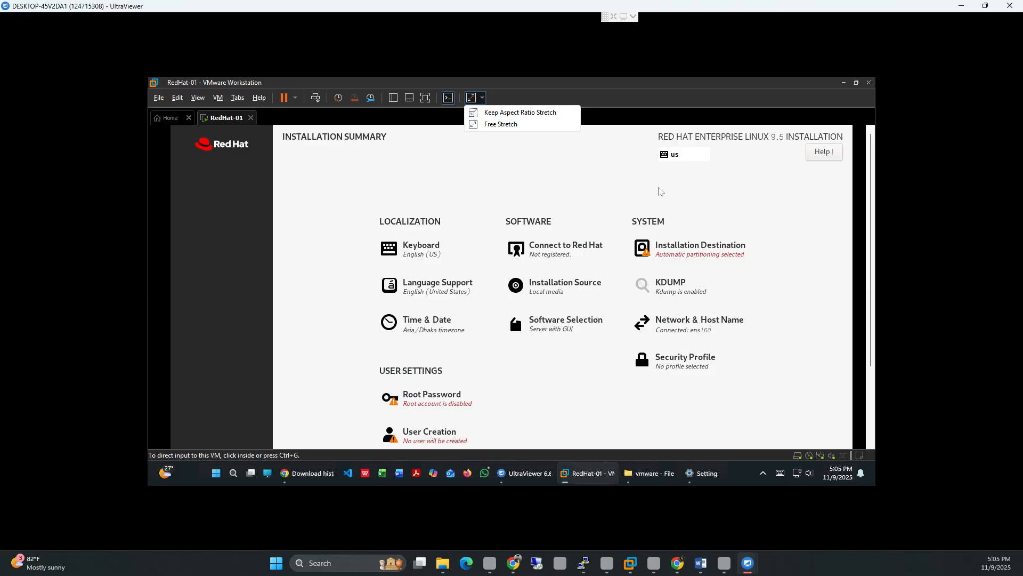
left_click(426, 95)
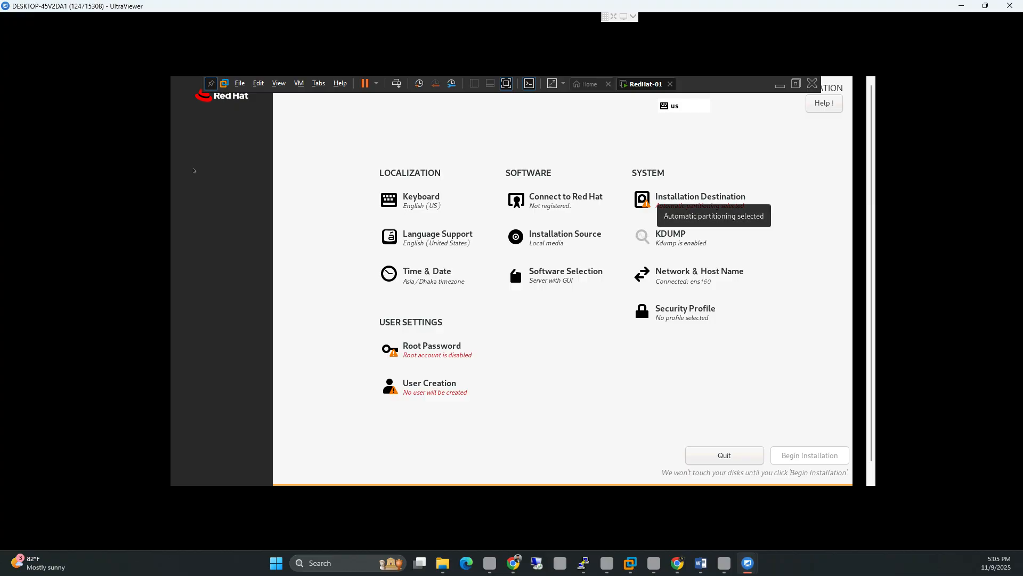
Step: Open the Installation Destination settings to set up the disk partitions
left_click(700, 199)
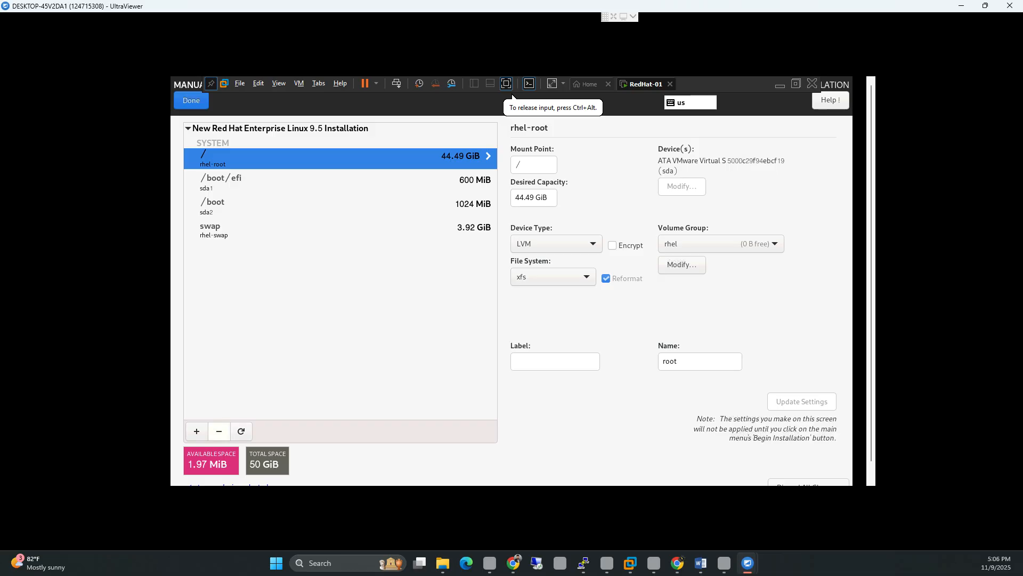
Step: Delete the / root partition and start editing the swap partition's desired capacity
left_click(219, 431)
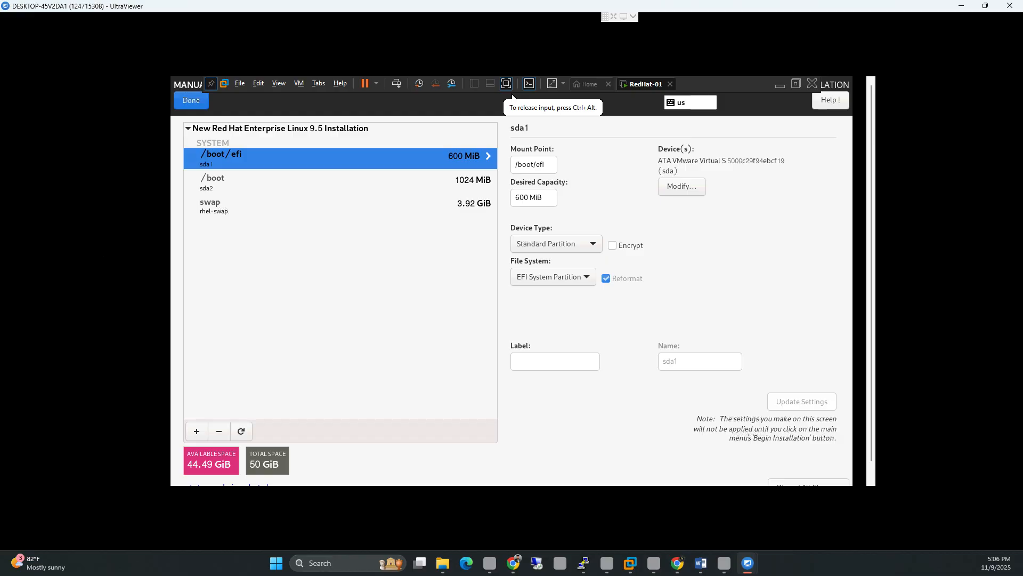
left_click(277, 207)
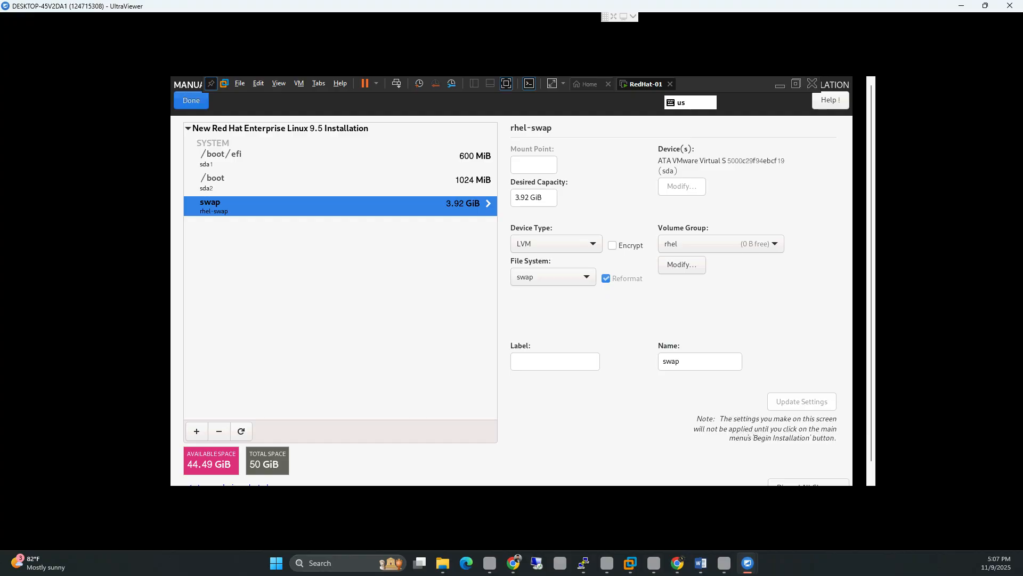
left_click(528, 201)
Step: Resize the swap partition to 8 GiB, leaving 40.41 GiB available
key("BackSpace")
key("BackSpace")
key("BackSpace")
key("BackSpace")
key("BackSpace")
key("BackSpace")
key("BackSpace")
key("BackSpace")
key("Return")
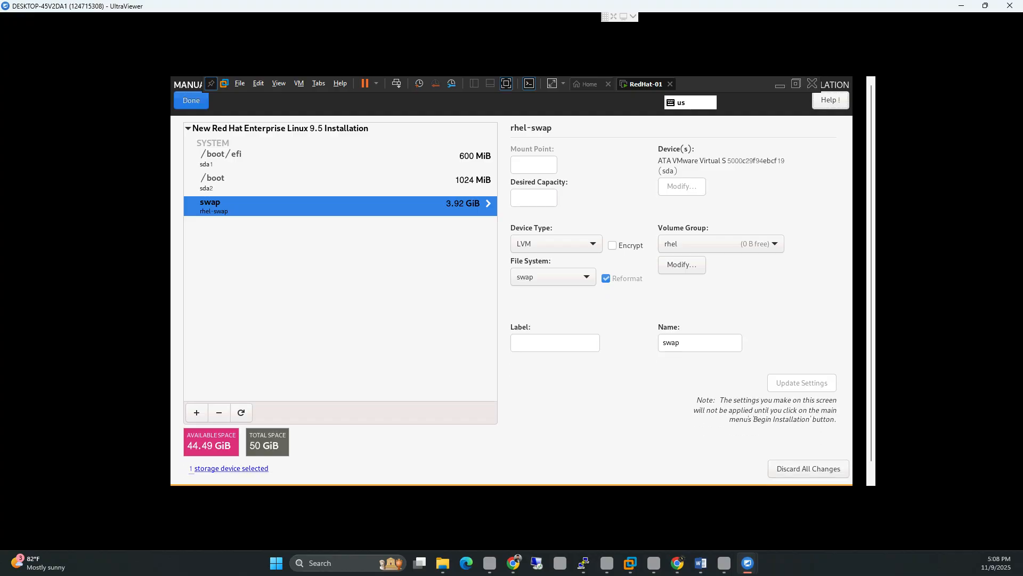
left_click(534, 197)
key("Return")
left_click(538, 196)
type("8")
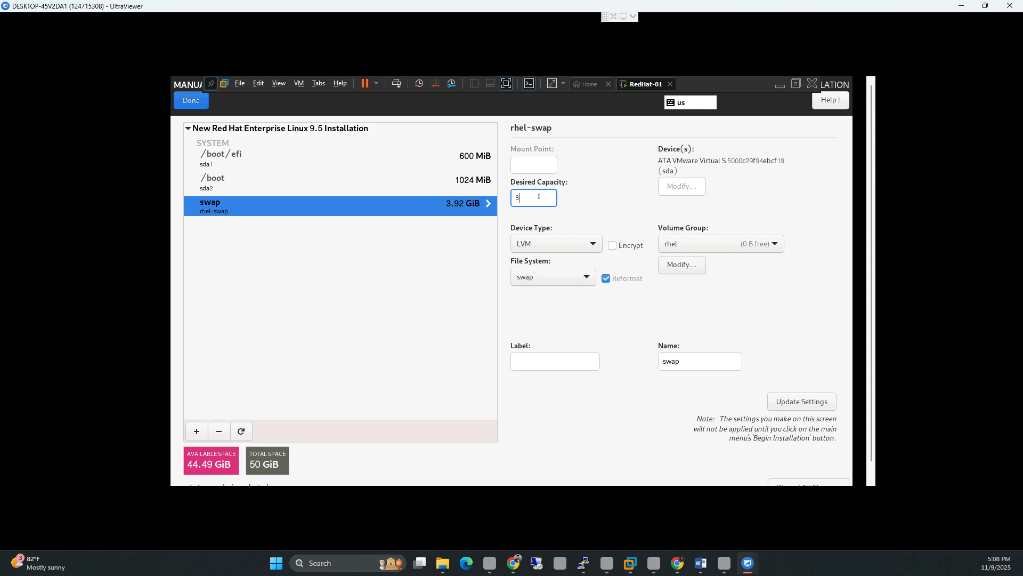
type("GiB")
key("Tab")
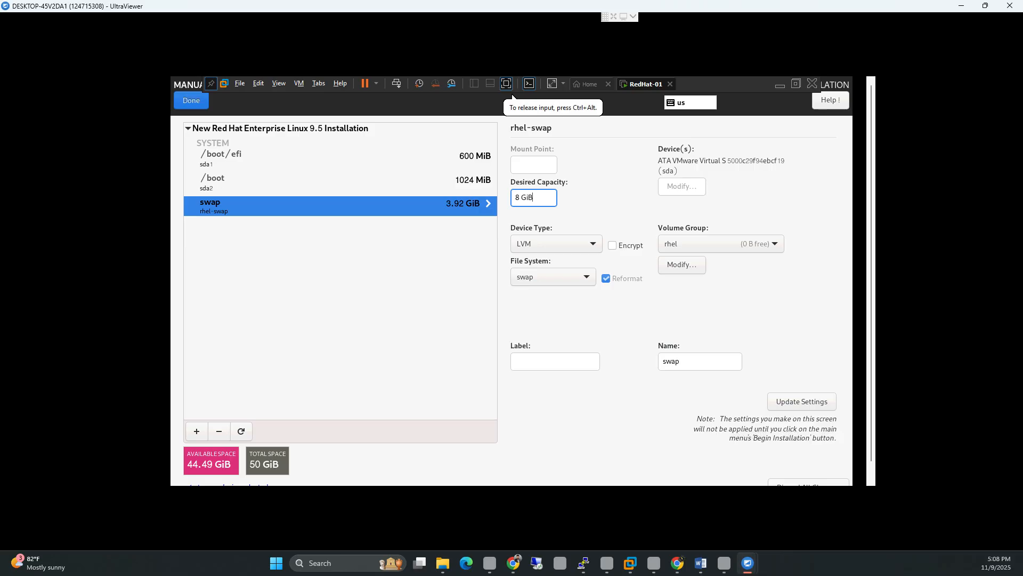
key("Return")
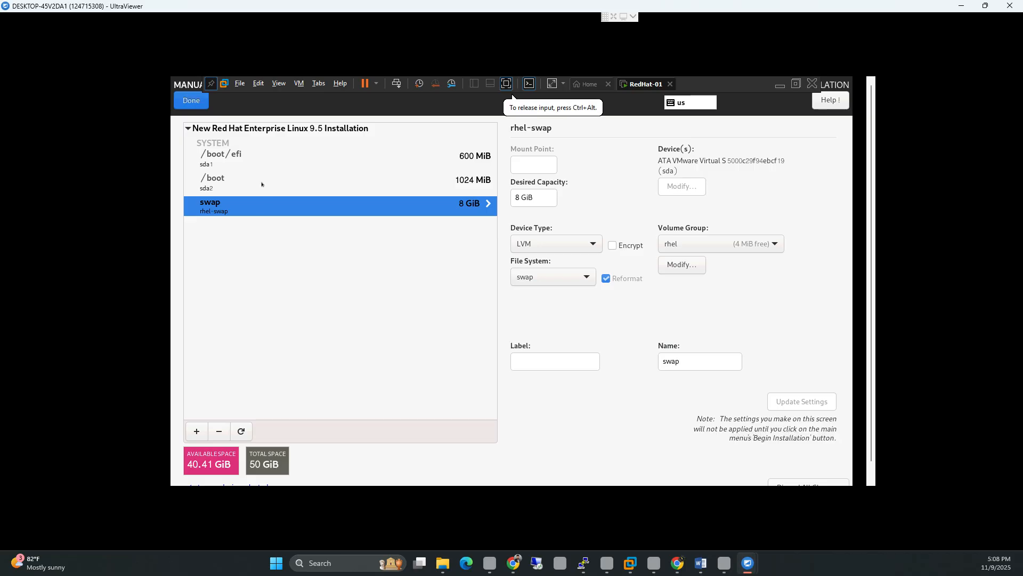
Step: Add a / mount point using the remaining 40.41 GiB and accept the custom partitioning changes
left_click(214, 185)
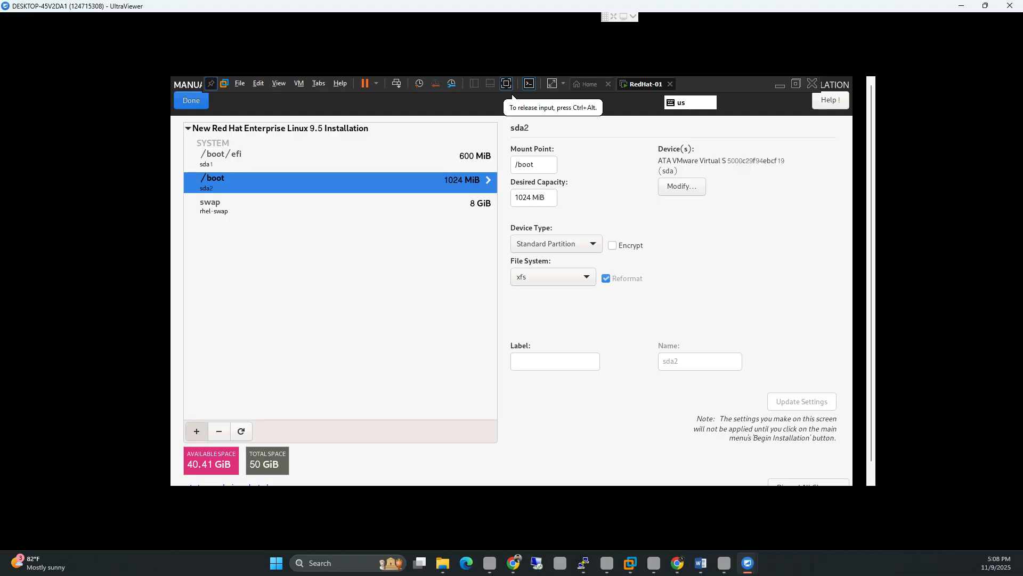
left_click(196, 430)
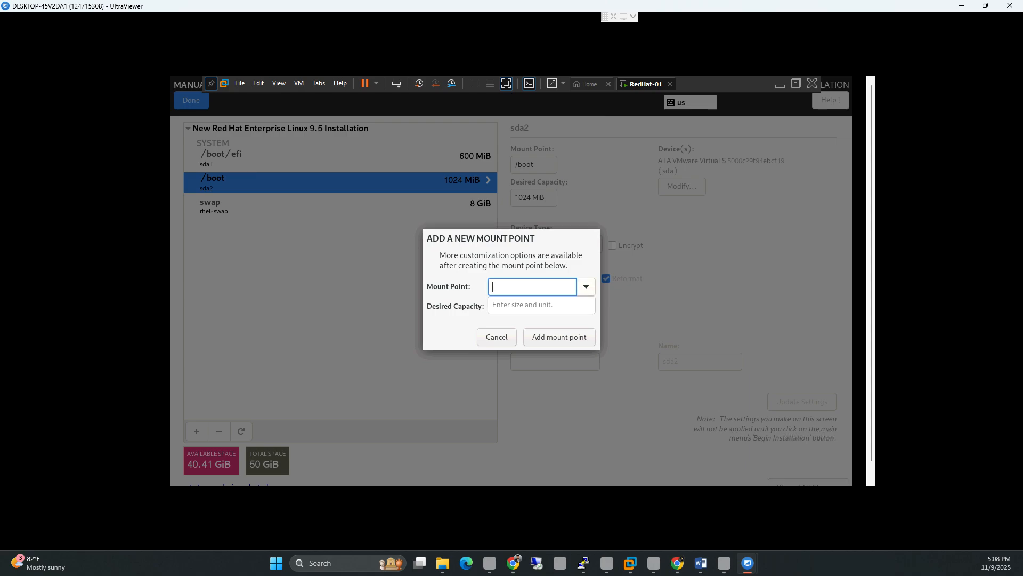
left_click(586, 286)
key("Down")
key("Down")
key("Down")
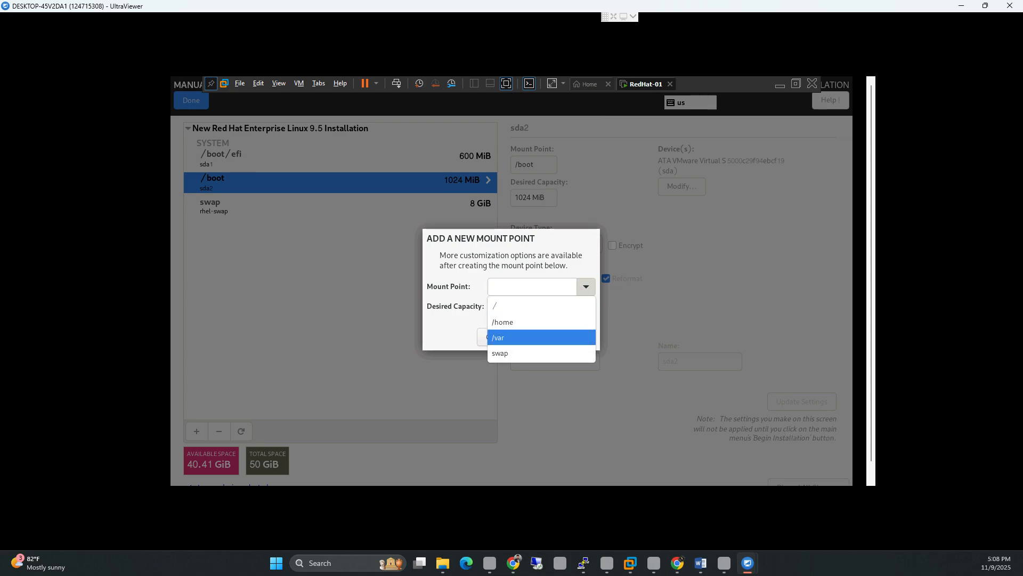
key("Up")
key("Up")
key("Up")
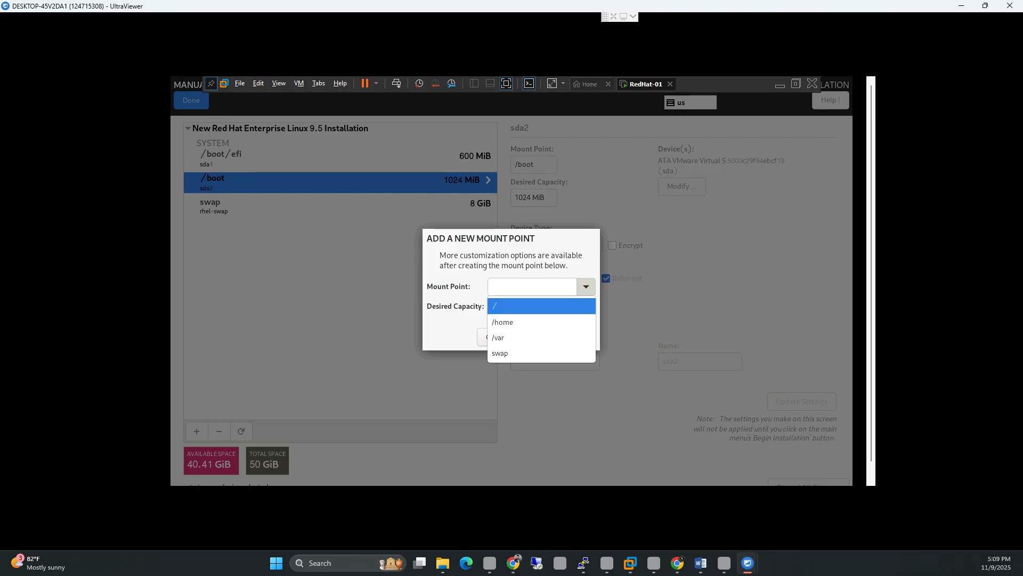
key("Return")
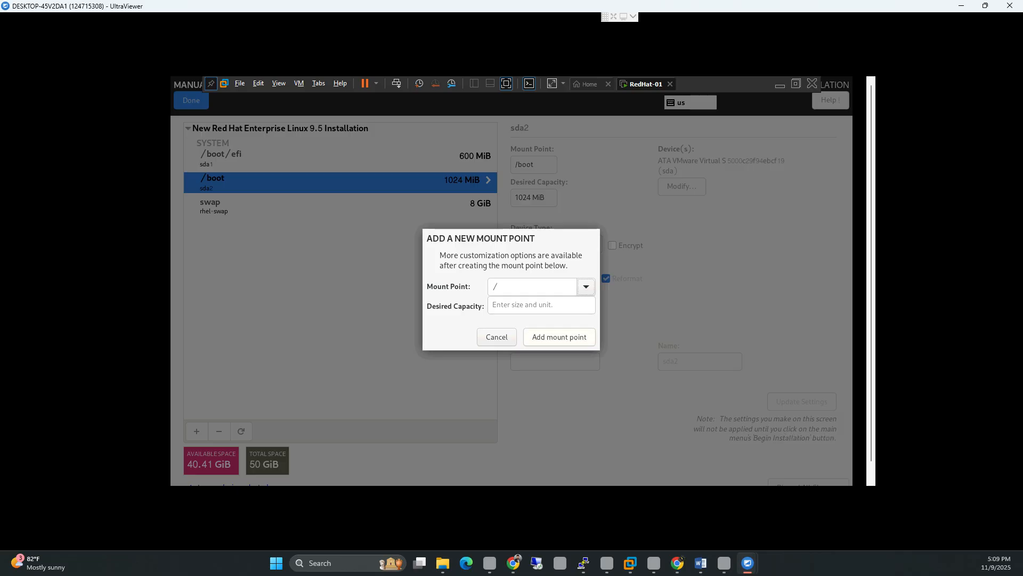
key("Return")
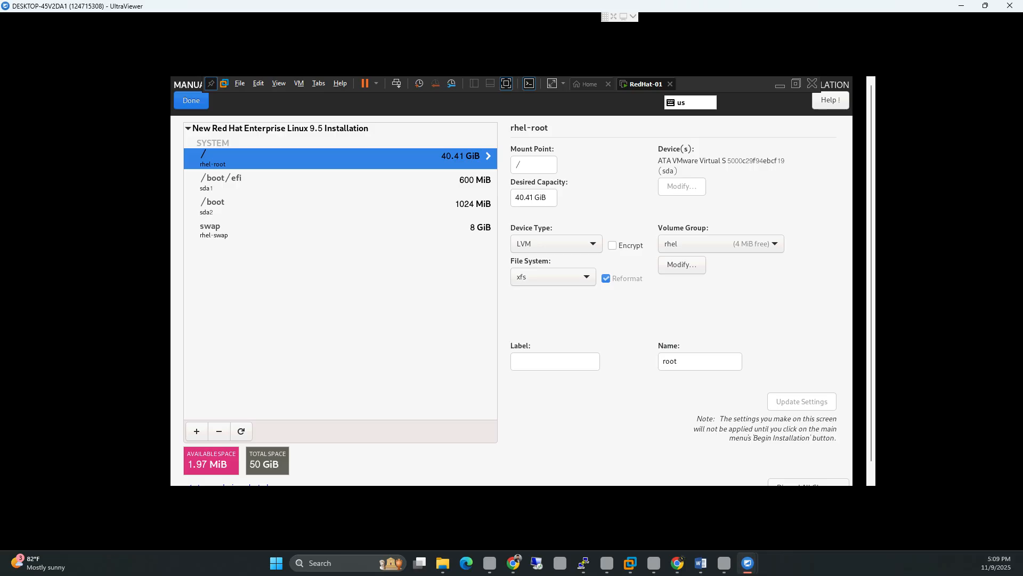
left_click(192, 100)
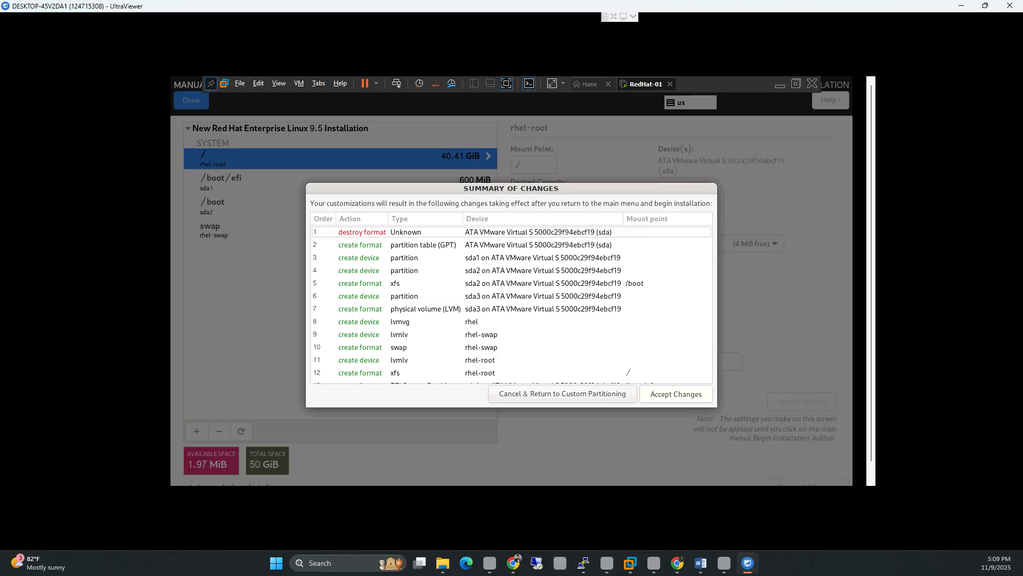
left_click(676, 394)
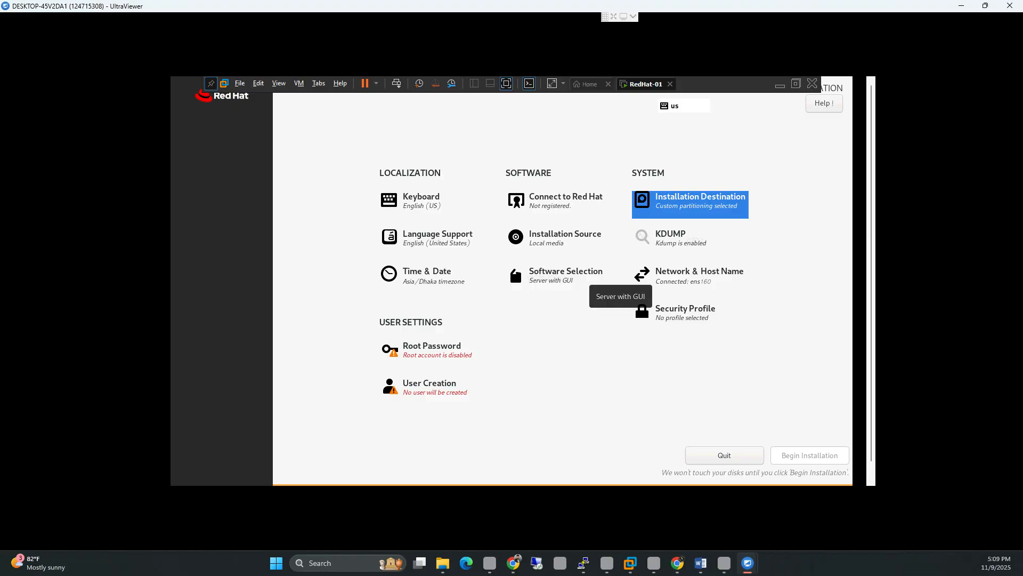
left_click(427, 275)
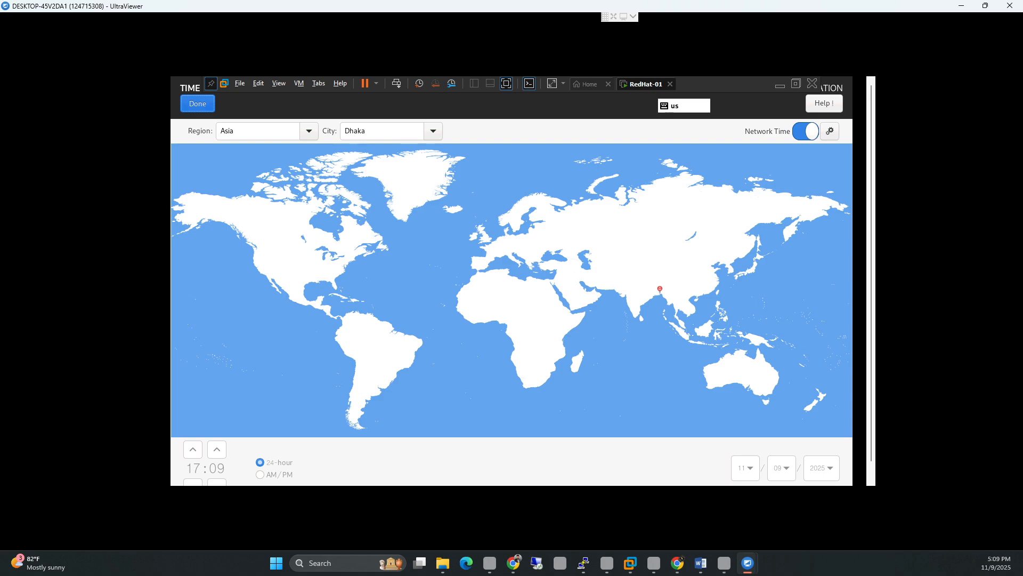
left_click(309, 131)
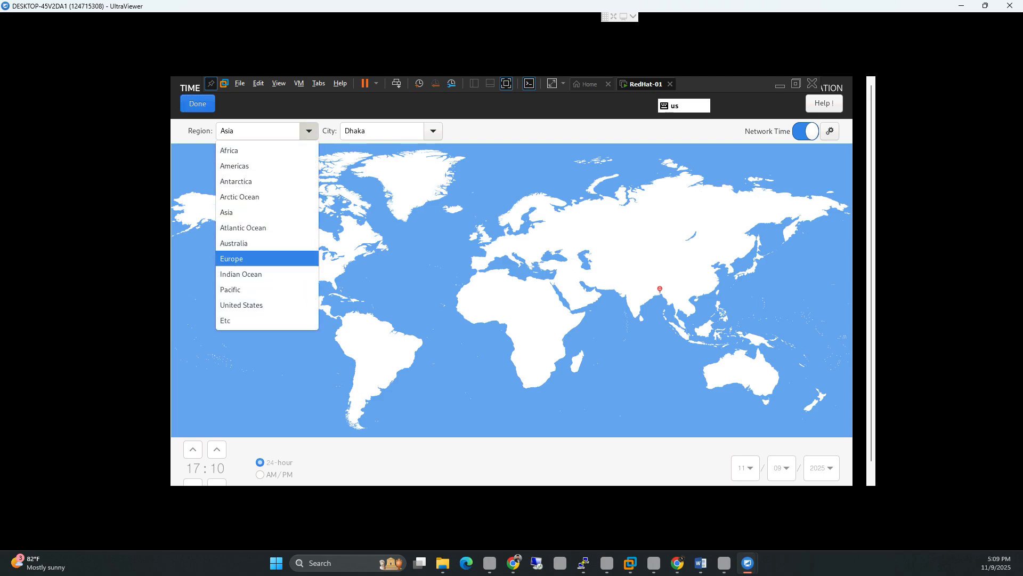
left_click(309, 131)
left_click(197, 104)
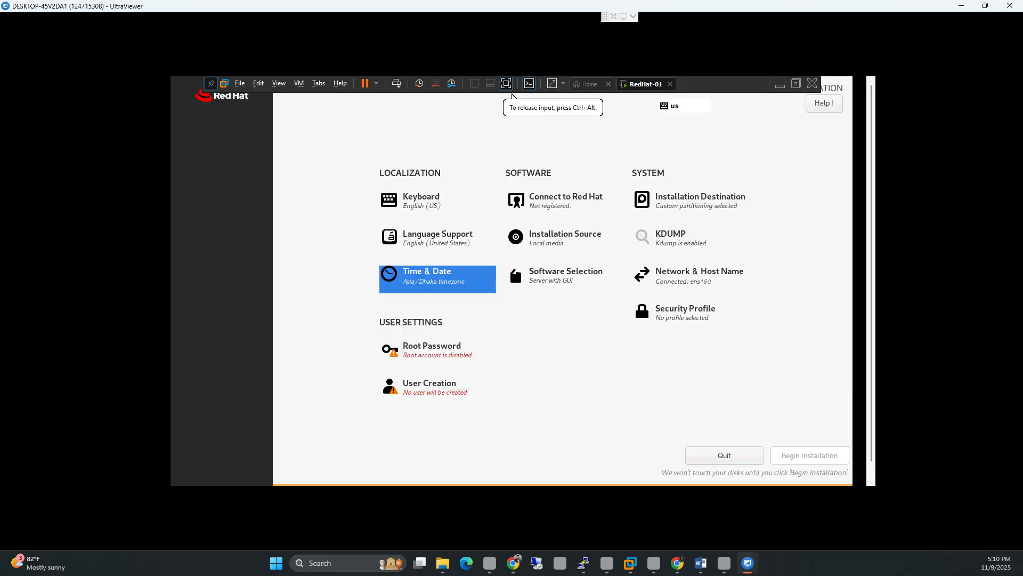
left_click(554, 275)
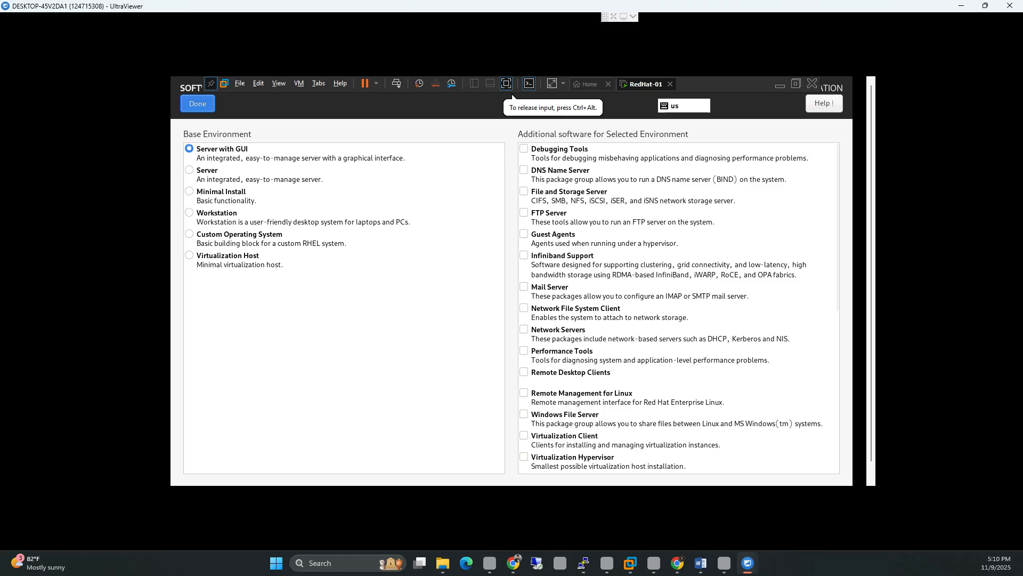
left_click(198, 103)
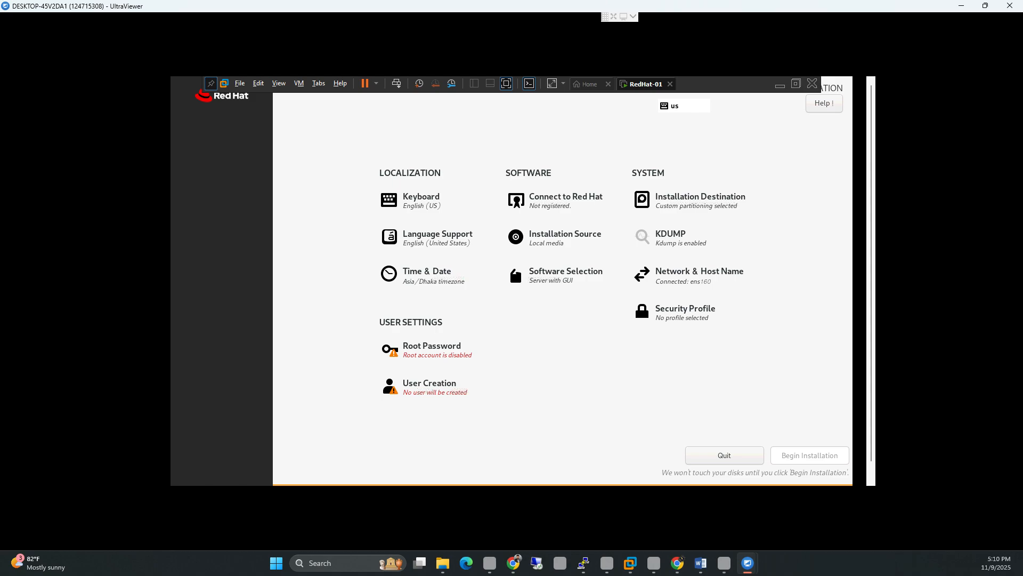
left_click(699, 273)
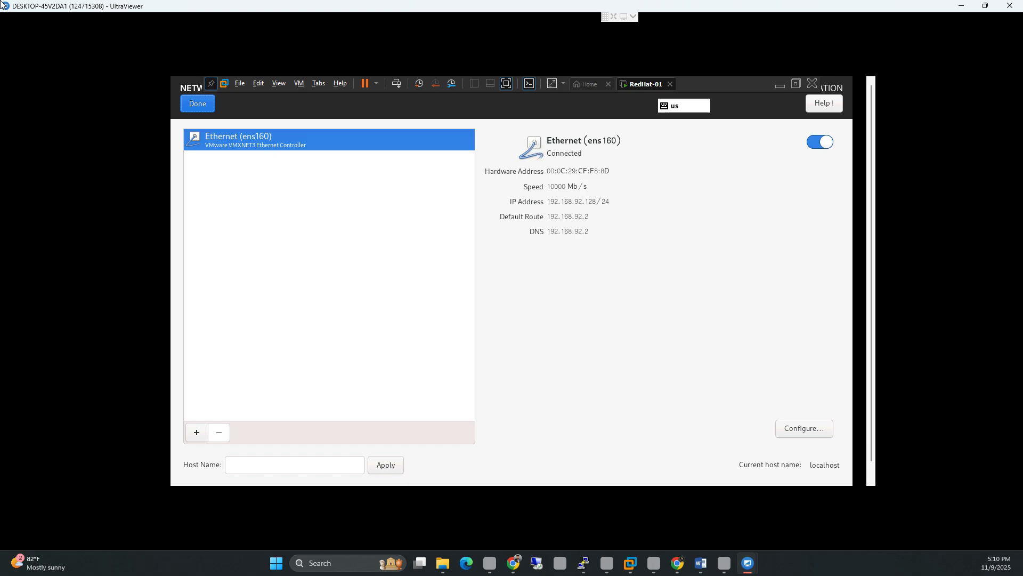
left_click(197, 104)
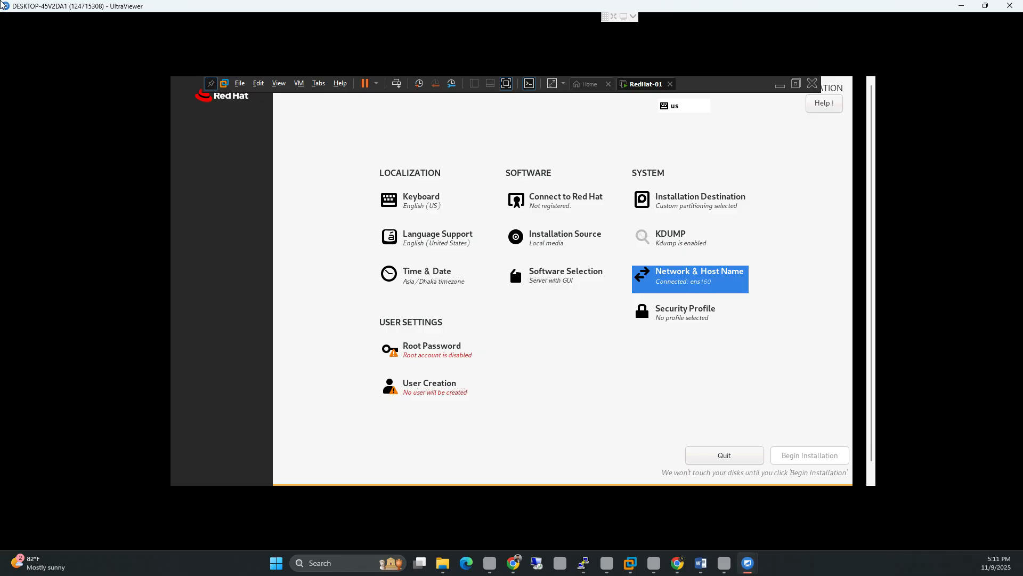
Step: Set and confirm the root password and allow root SSH login with password
left_click(432, 349)
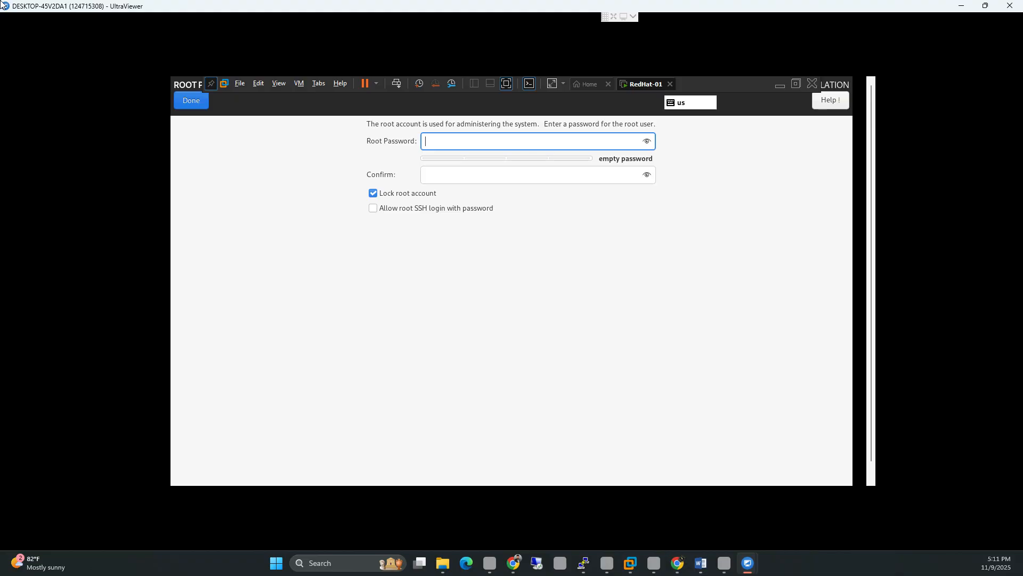
type("root")
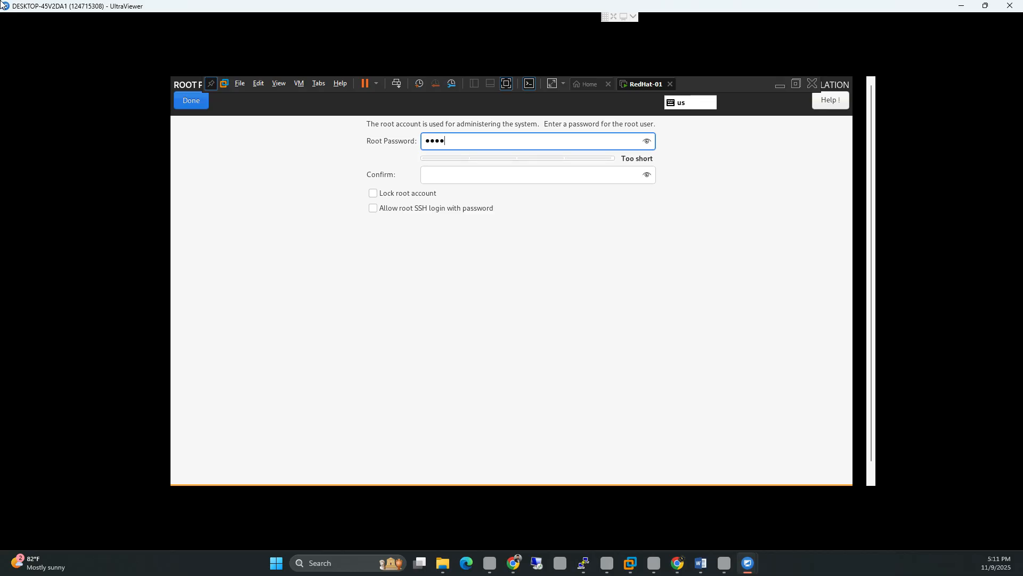
type("12")
key("Tab")
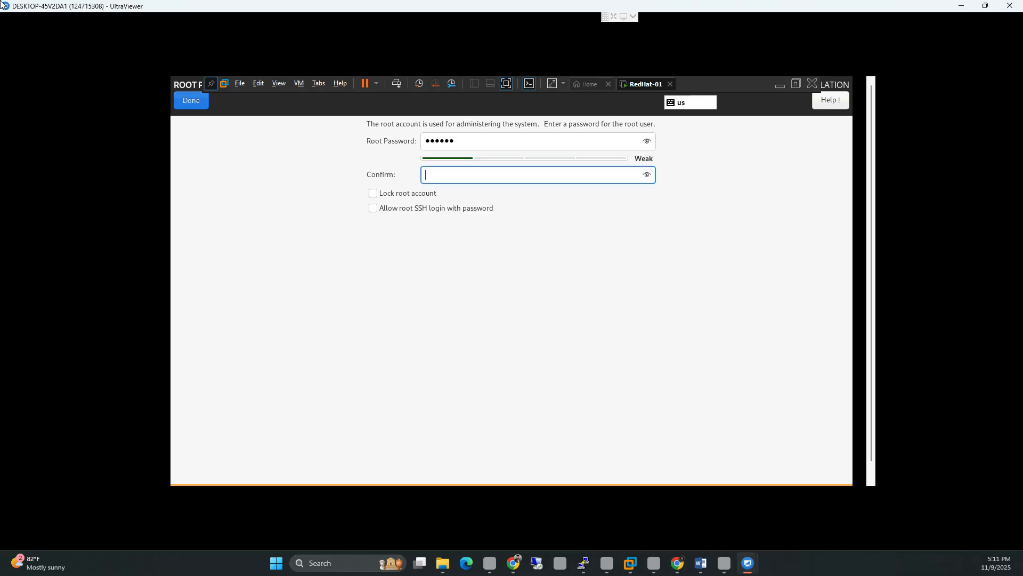
type("redhat")
key("Tab")
key("Tab")
key("space")
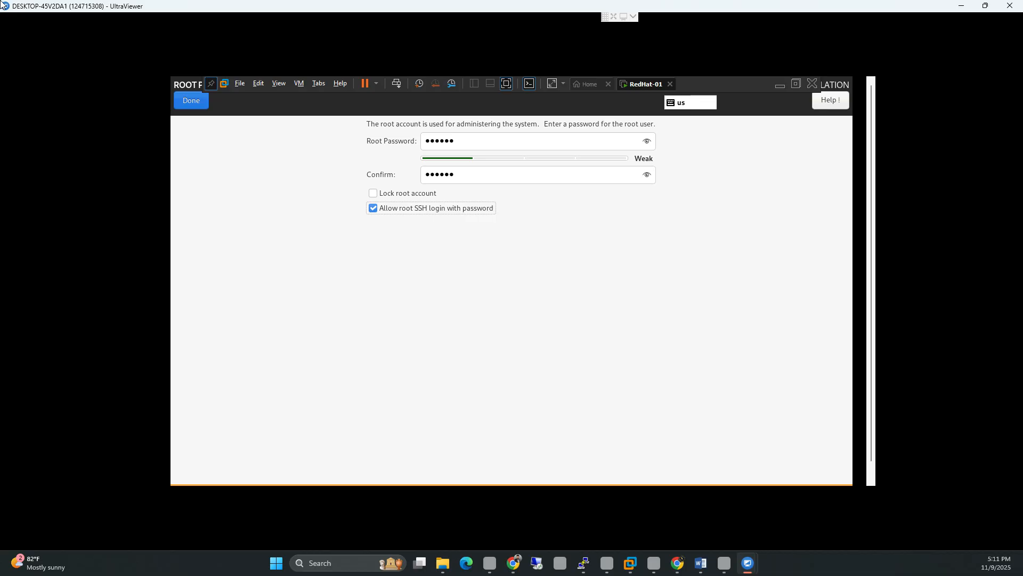
key("Tab")
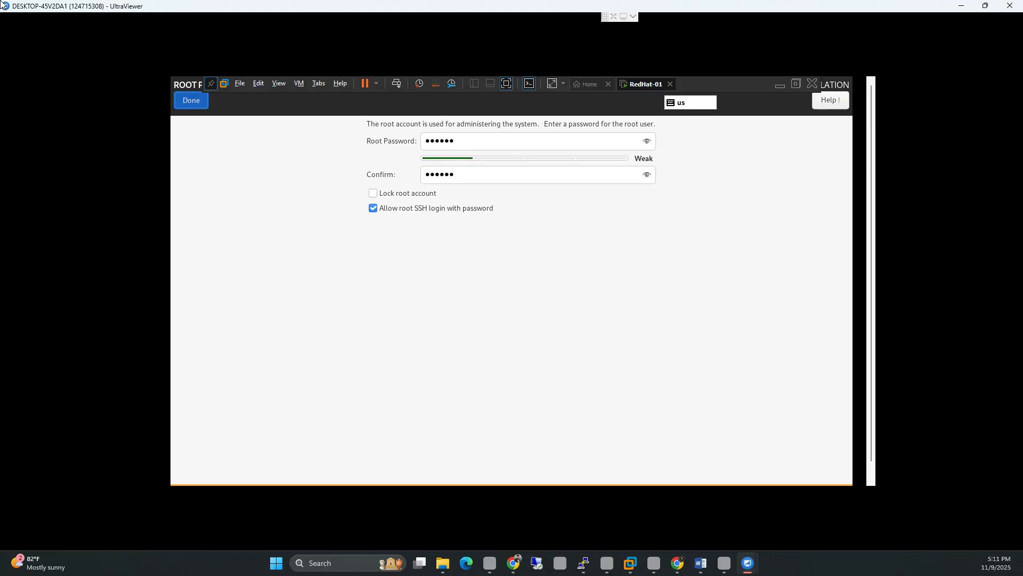
key("Return")
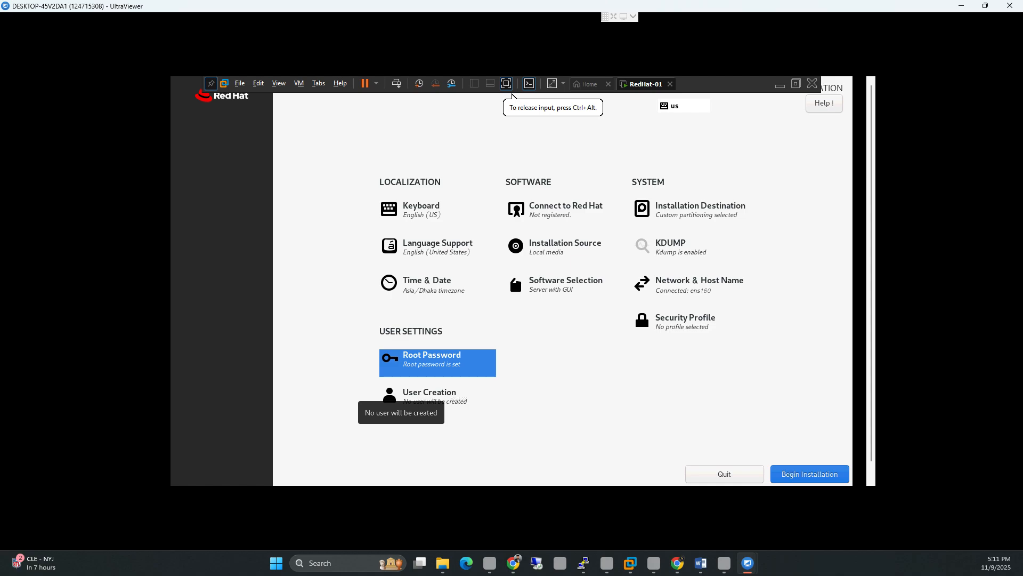
Step: Create a local user with the user's full name and a password, accepting the short-password warning
left_click(421, 395)
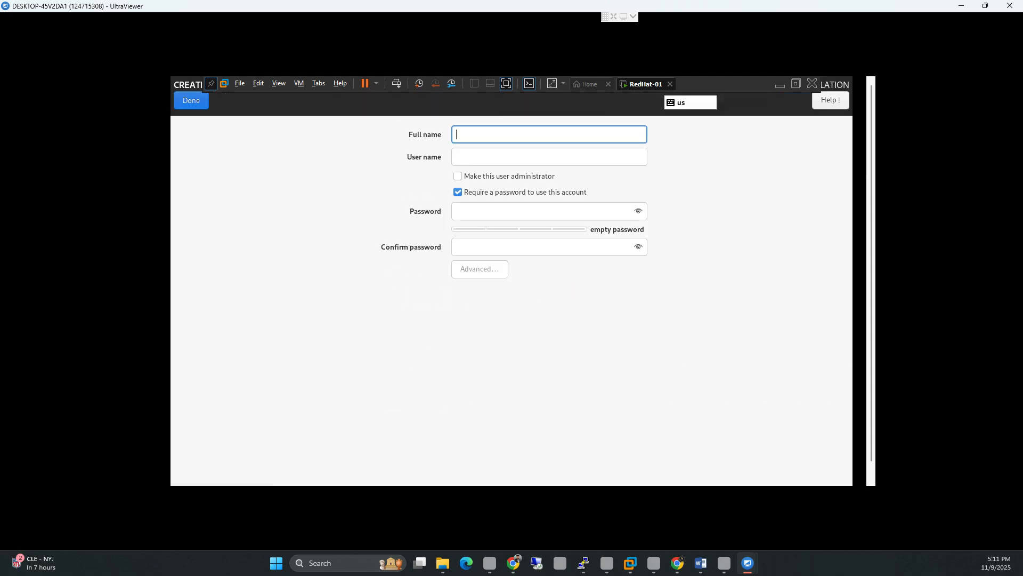
type("Af")
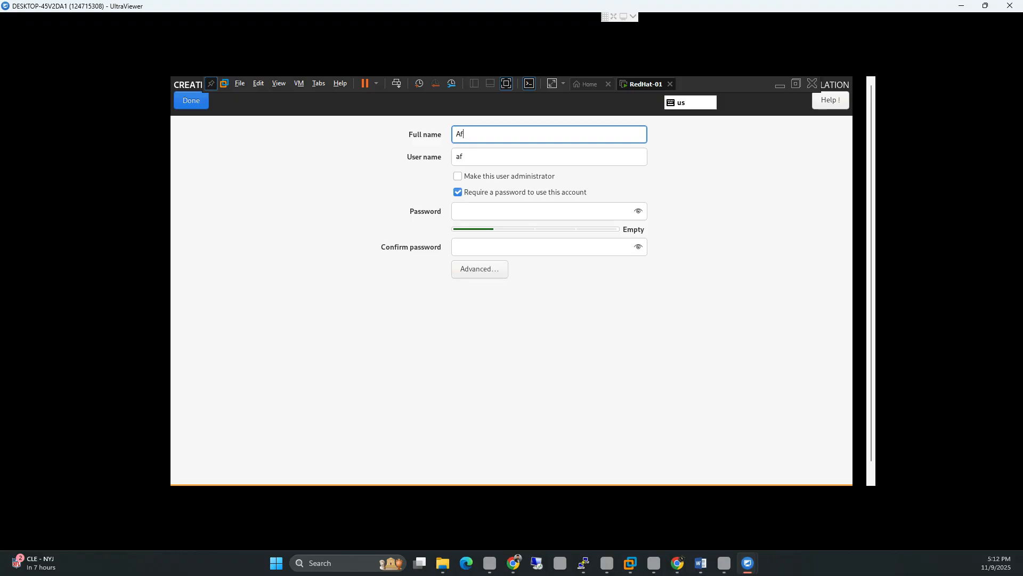
type("rin")
left_click(533, 212)
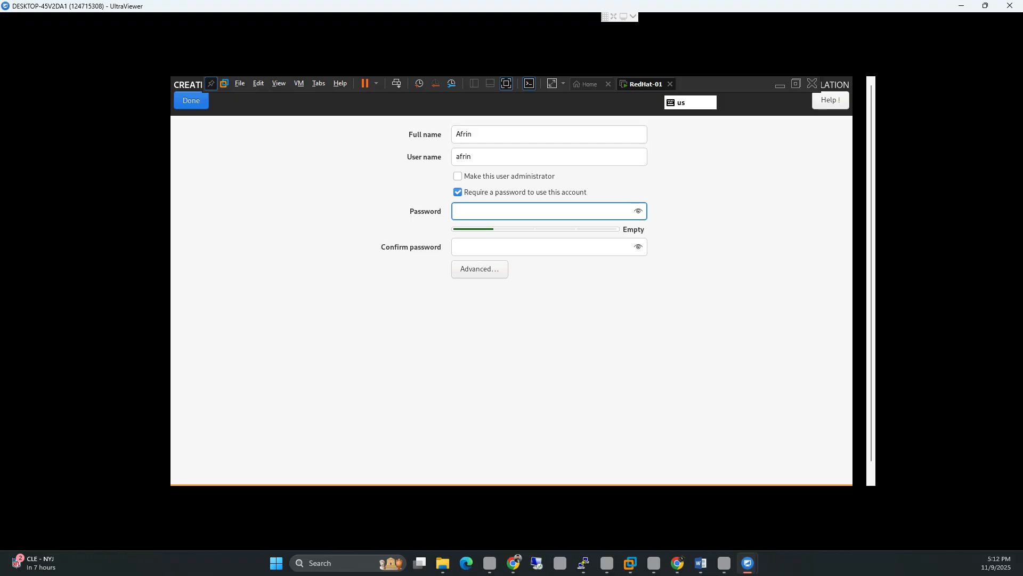
type("•••••")
key("Tab")
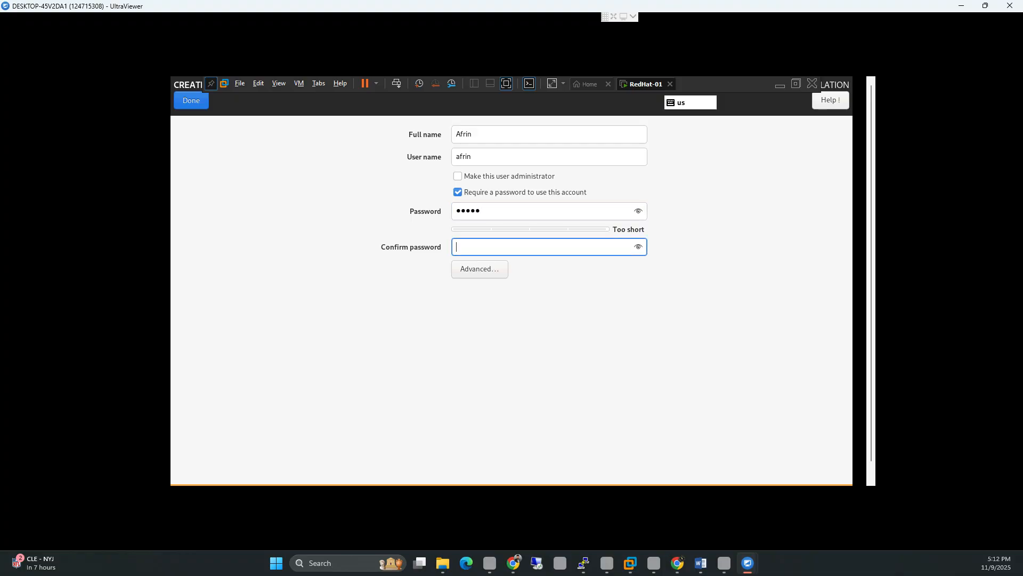
type("•••••")
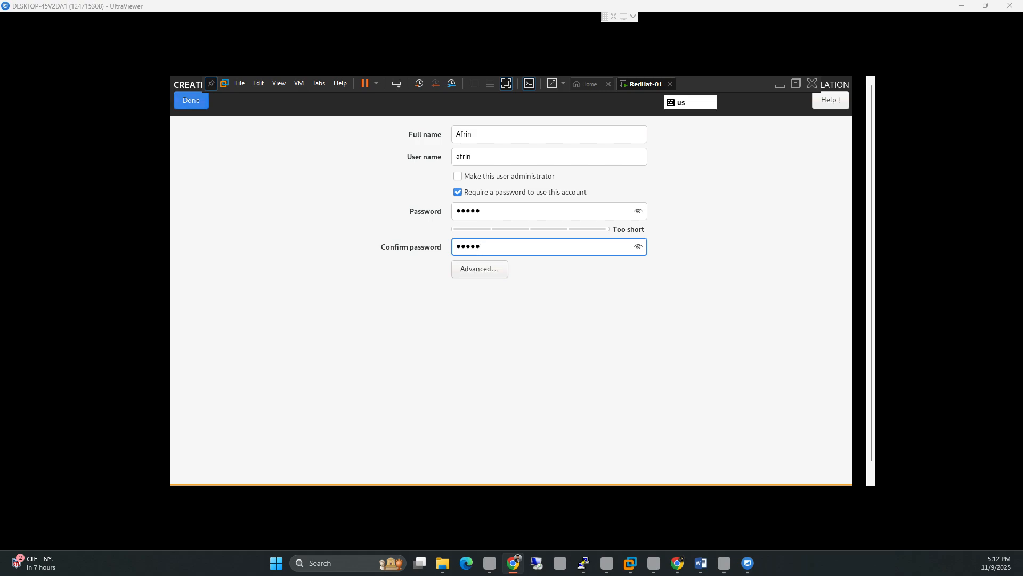
left_click(191, 100)
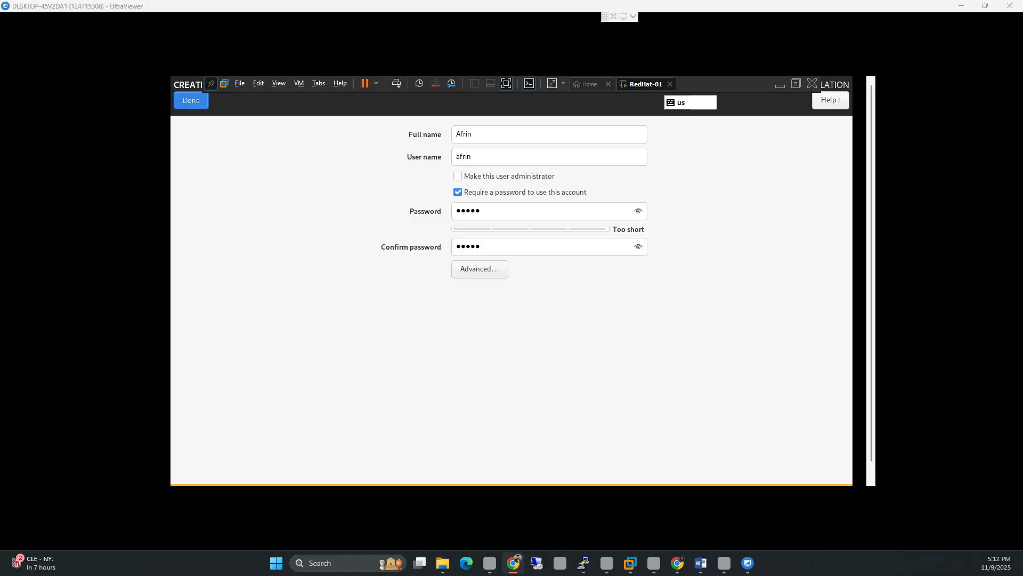
left_click(191, 100)
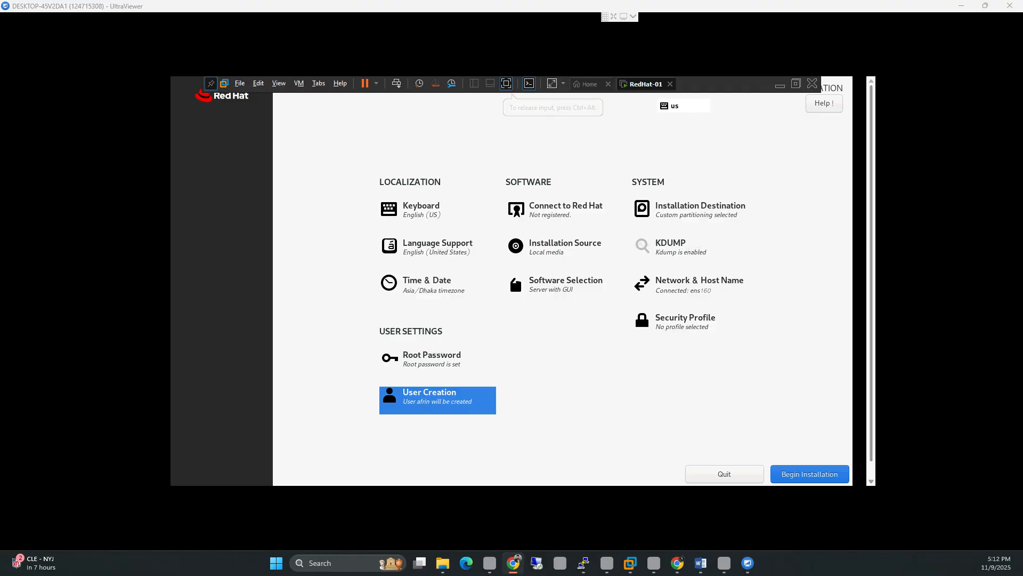
Step: Begin the RHEL installation and let packages install, reaching 1100 of 1193
left_click(809, 474)
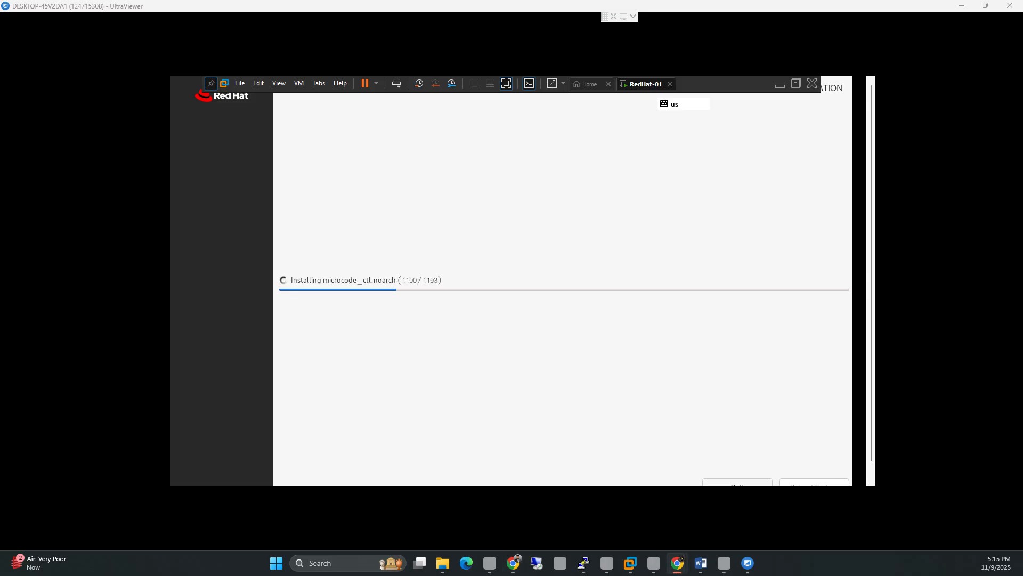
Step: Maximize Chrome, search 'Redhat Cer', and open the Red Hat Training and Certification result
left_click_drag(453, 137, 339, 1)
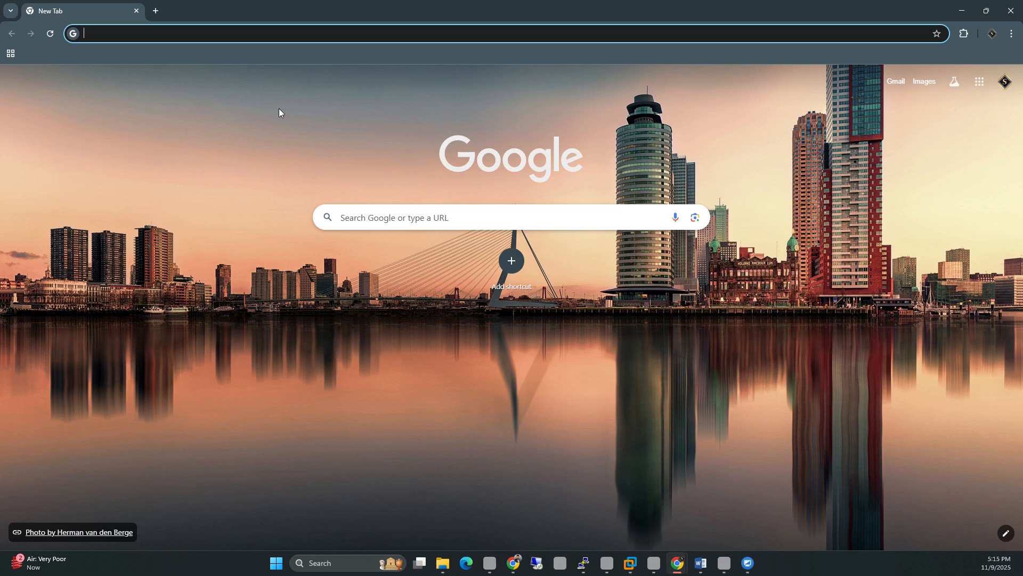
type("Redhat ")
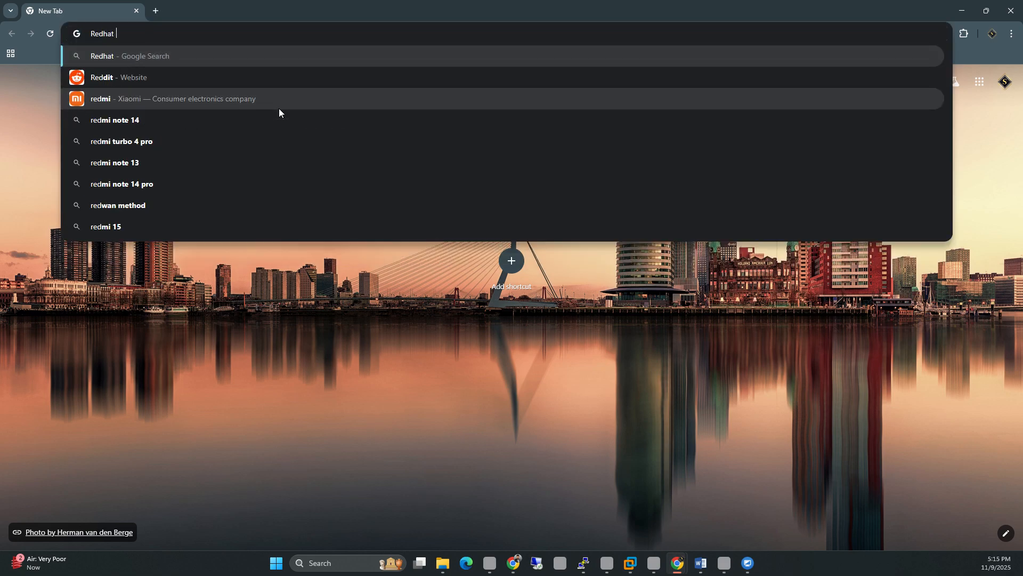
type("Cer")
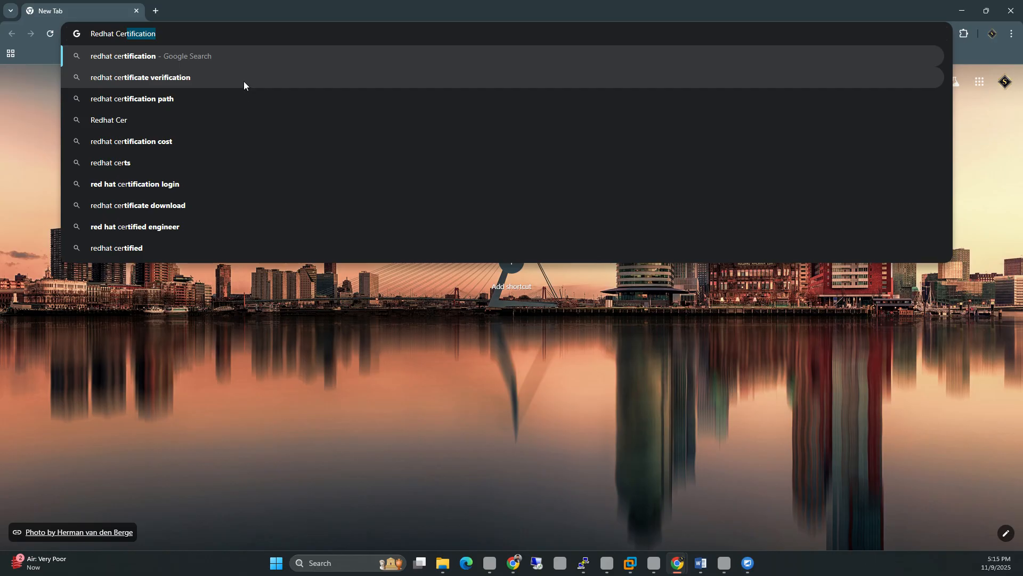
key("Return")
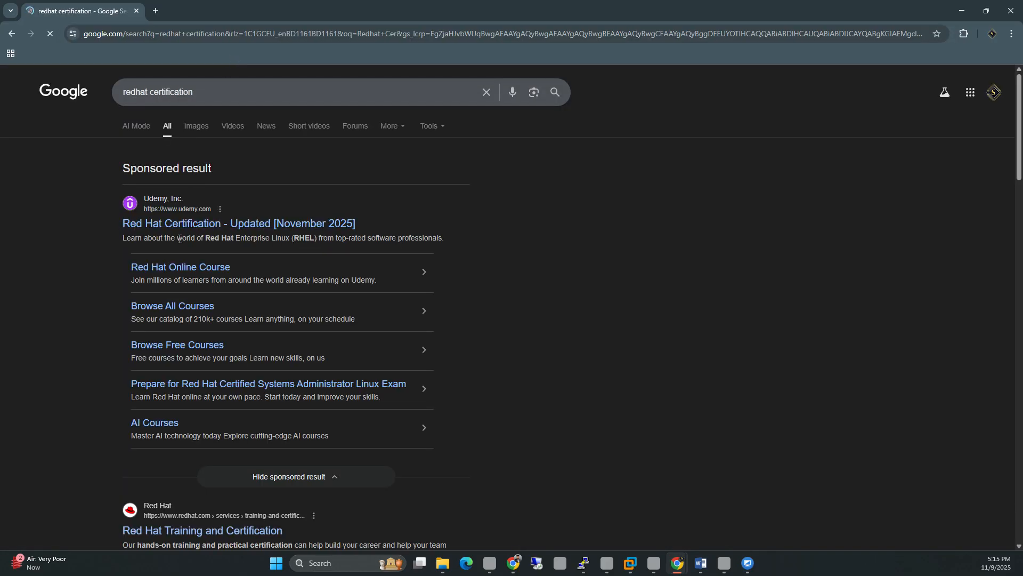
scroll(171, 277, "down", 1)
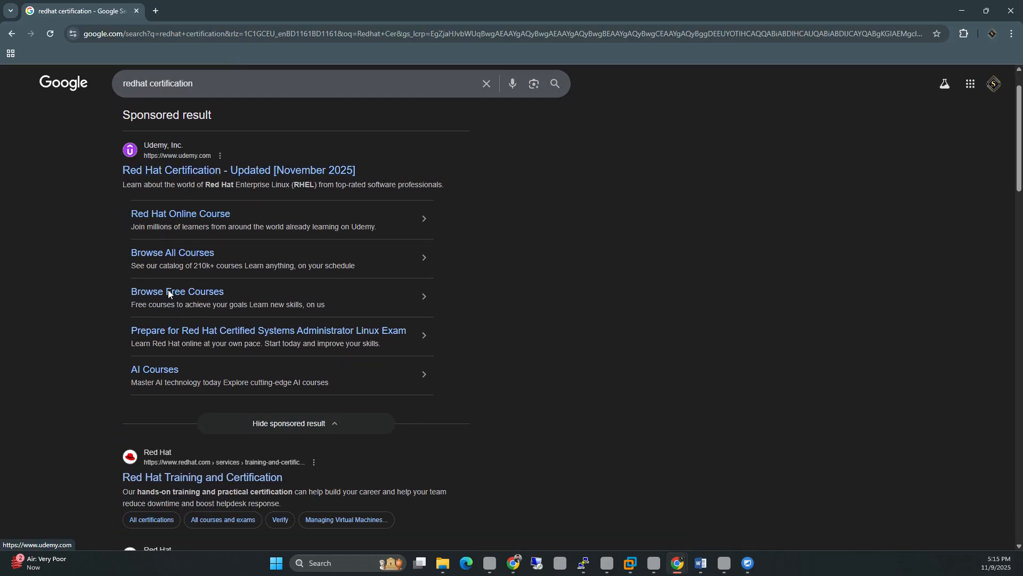
left_click(199, 478, "ctrl")
key("ctrl+Tab")
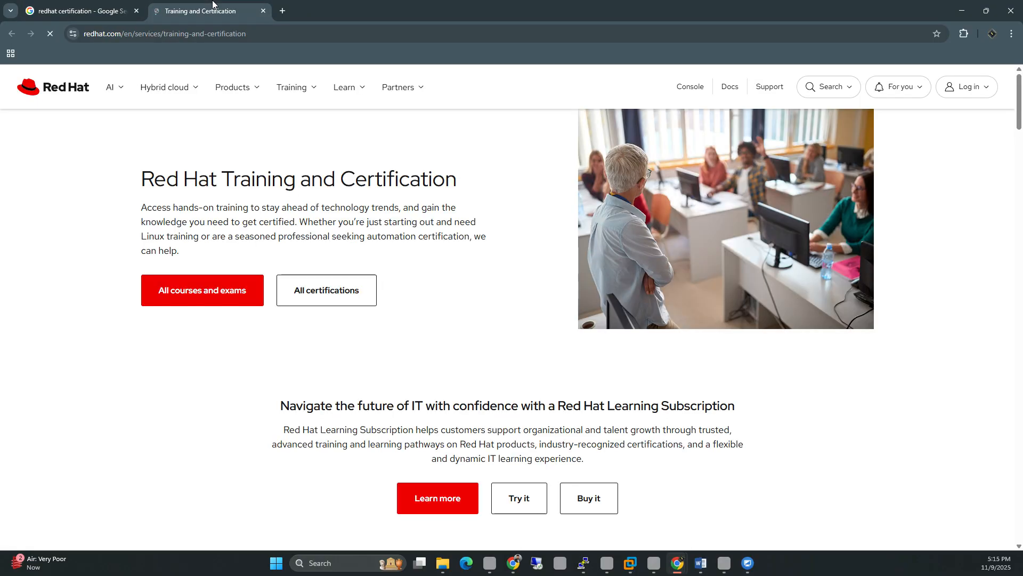
Step: Open All courses and exams, dismiss the cookie notice, and browse the course cards including EX200
scroll(268, 174, "down", 3)
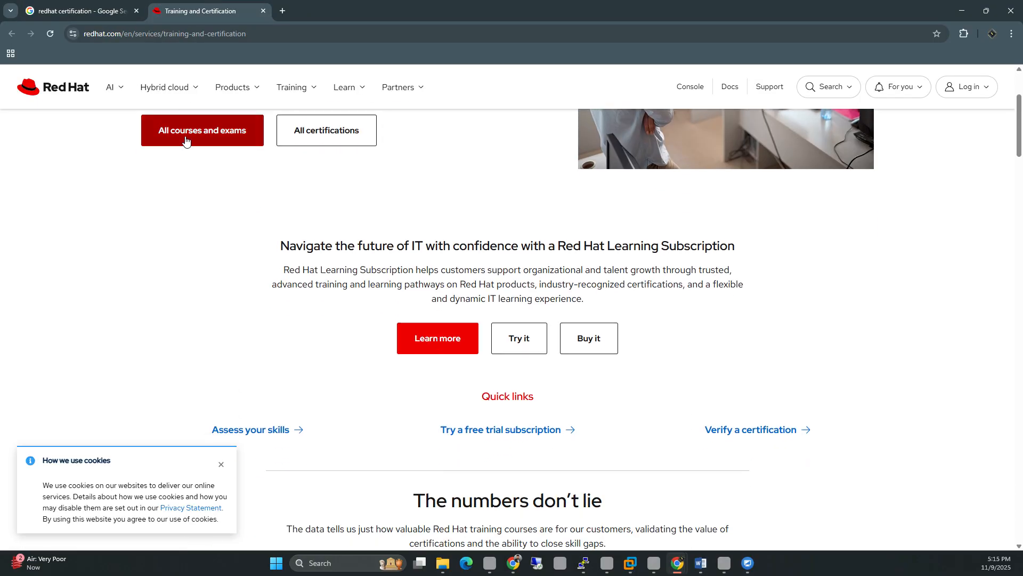
left_click(187, 139)
scroll(345, 182, "down", 2)
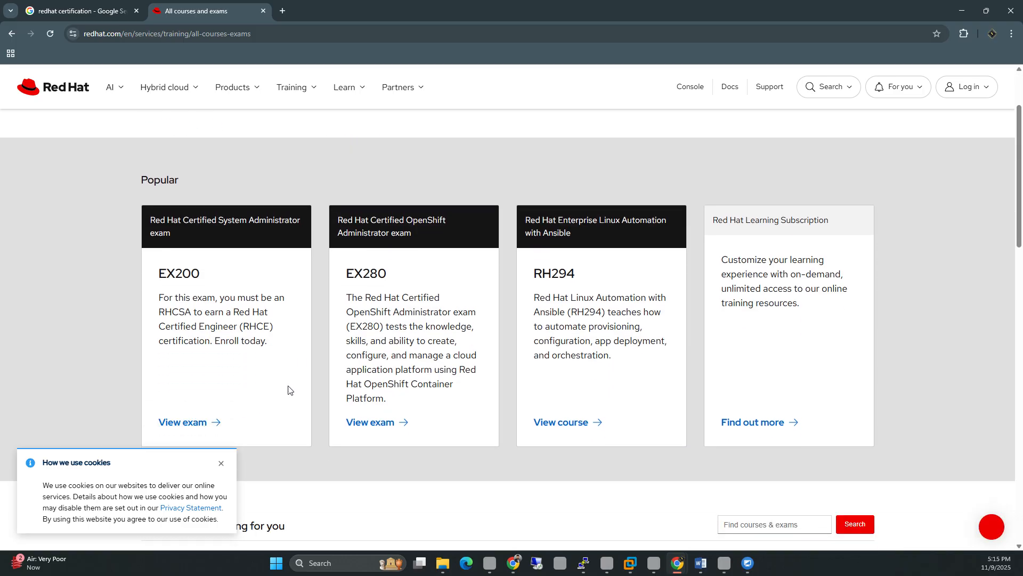
left_click(220, 464)
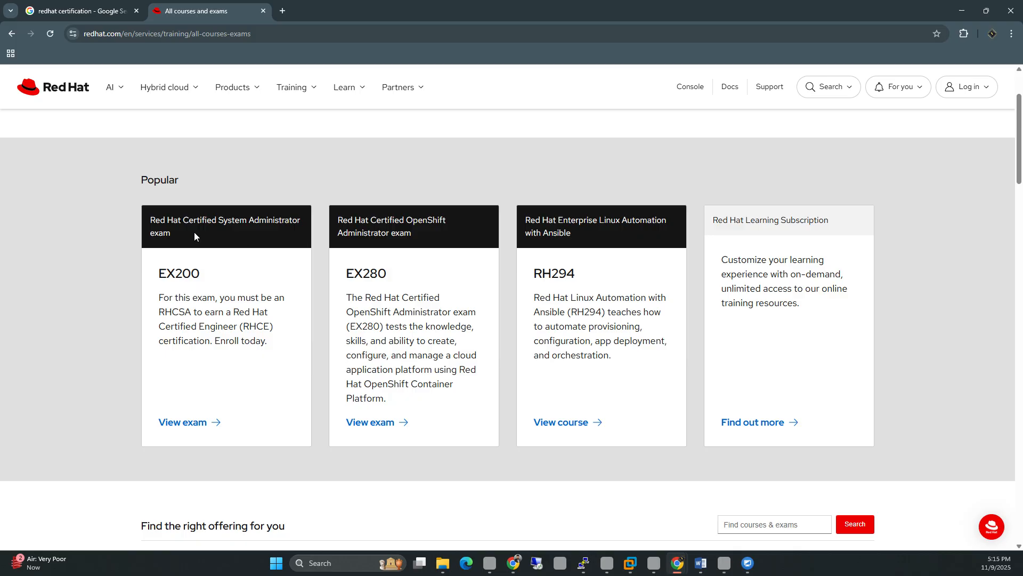
left_click_drag(150, 220, 425, 270)
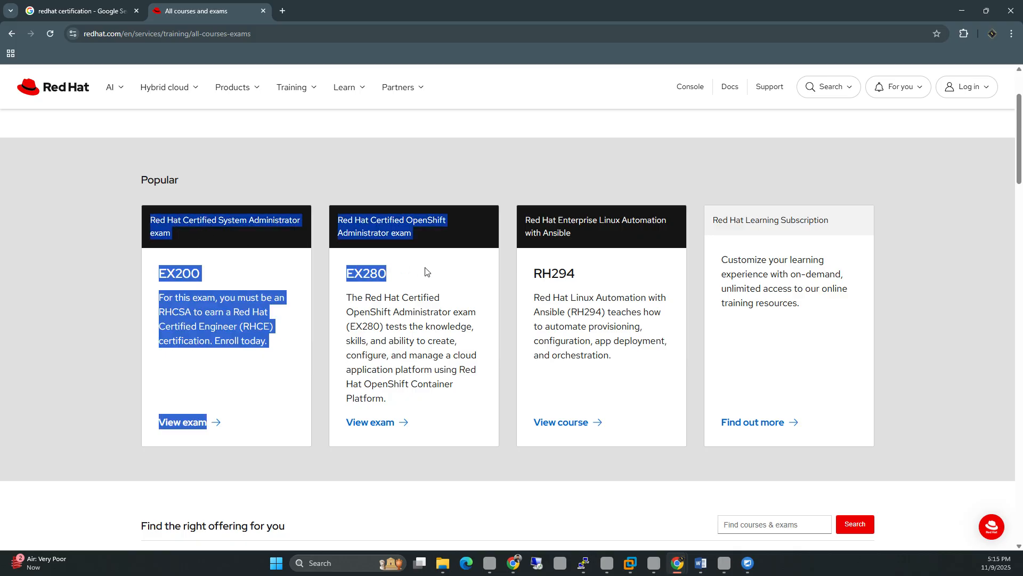
left_click(227, 257)
scroll(223, 246, "up", 2)
scroll(244, 242, "down", 1)
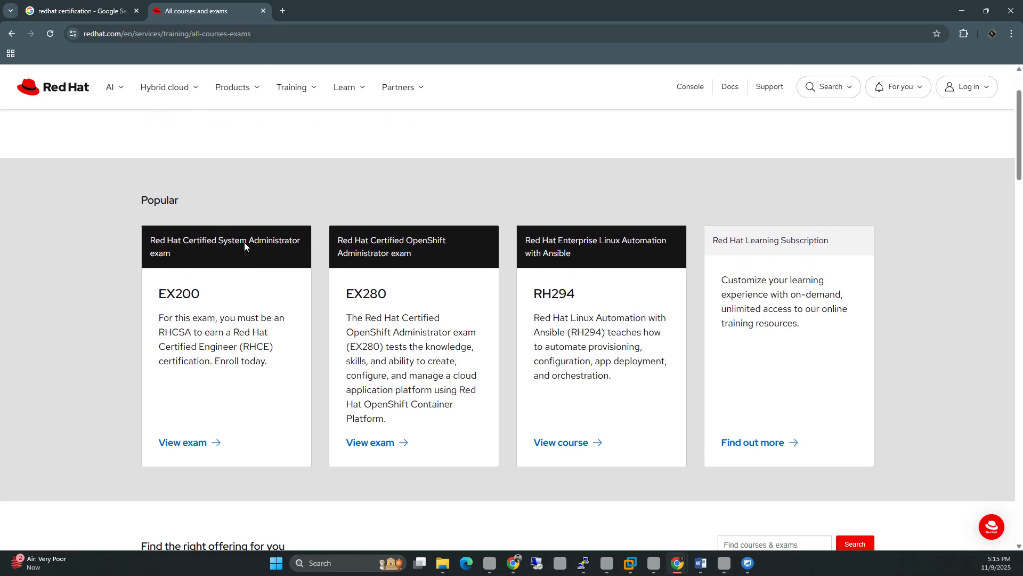
scroll(244, 242, "down", 10)
scroll(387, 244, "up", 3)
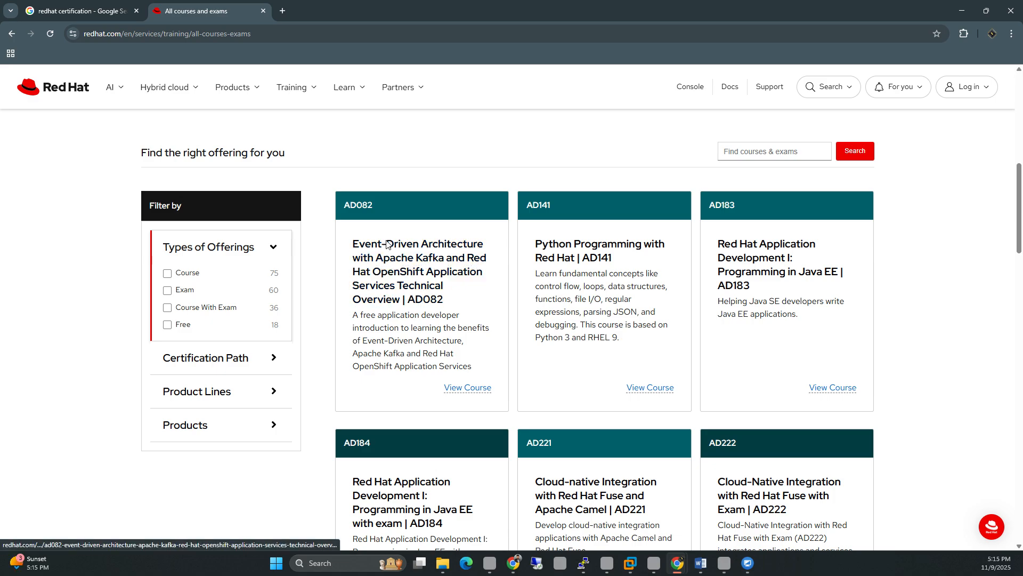
scroll(387, 244, "down", 4)
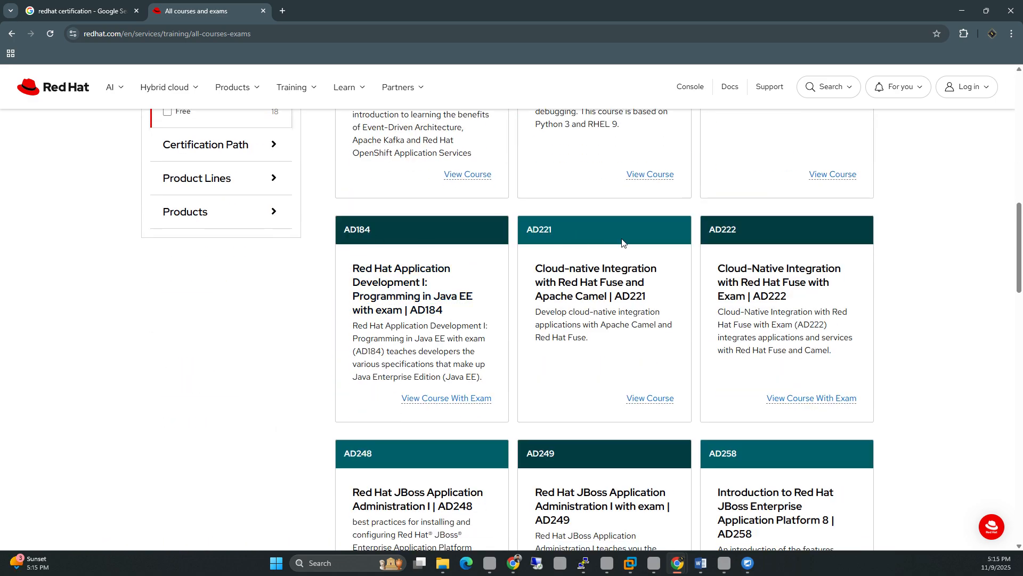
scroll(622, 243, "down", 13)
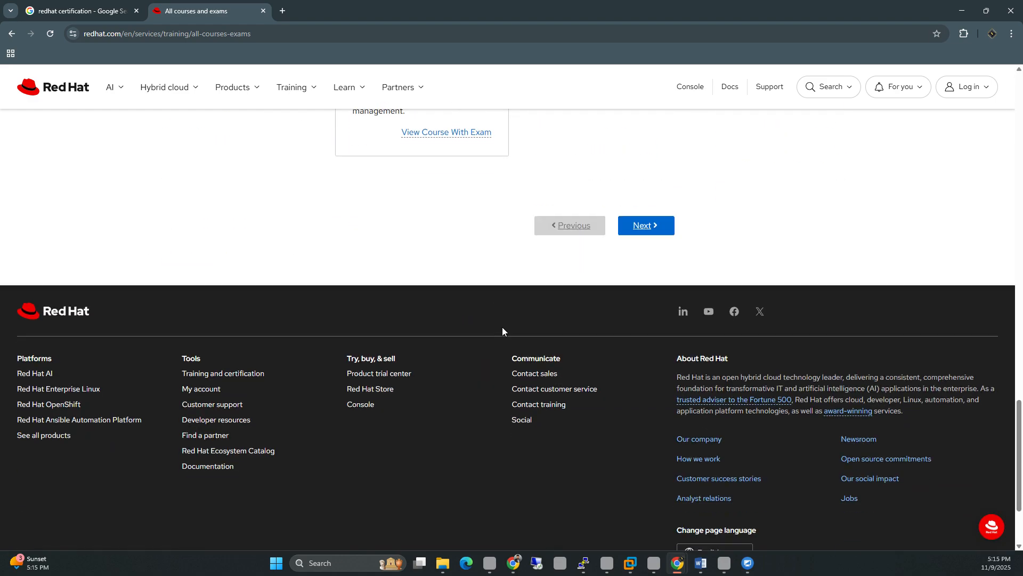
scroll(502, 327, "up", 13)
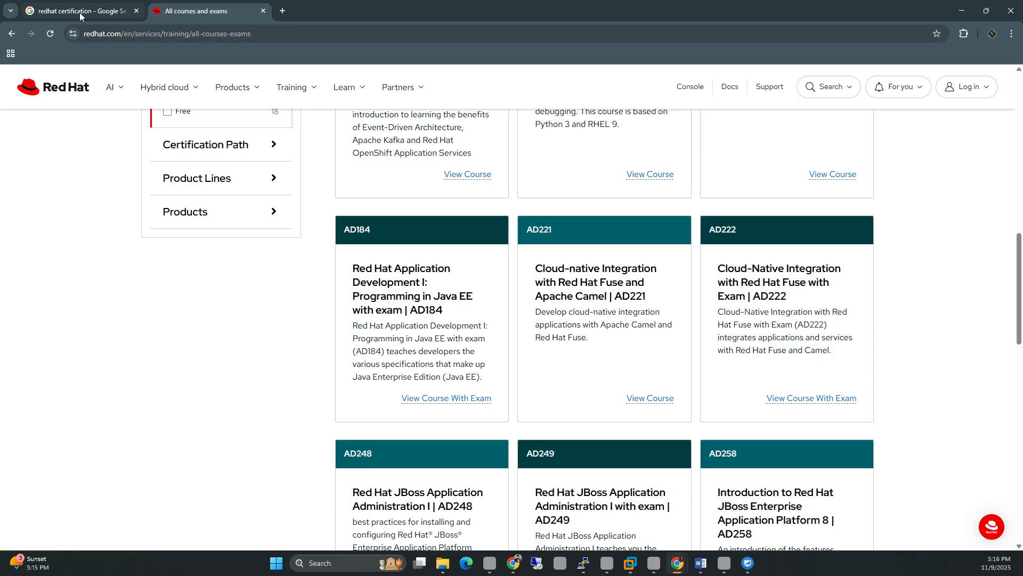
left_click(79, 12)
Step: Search for 'redhat certification list' and open the Red Hat certifications page in a new tab
left_click(245, 80)
type("list")
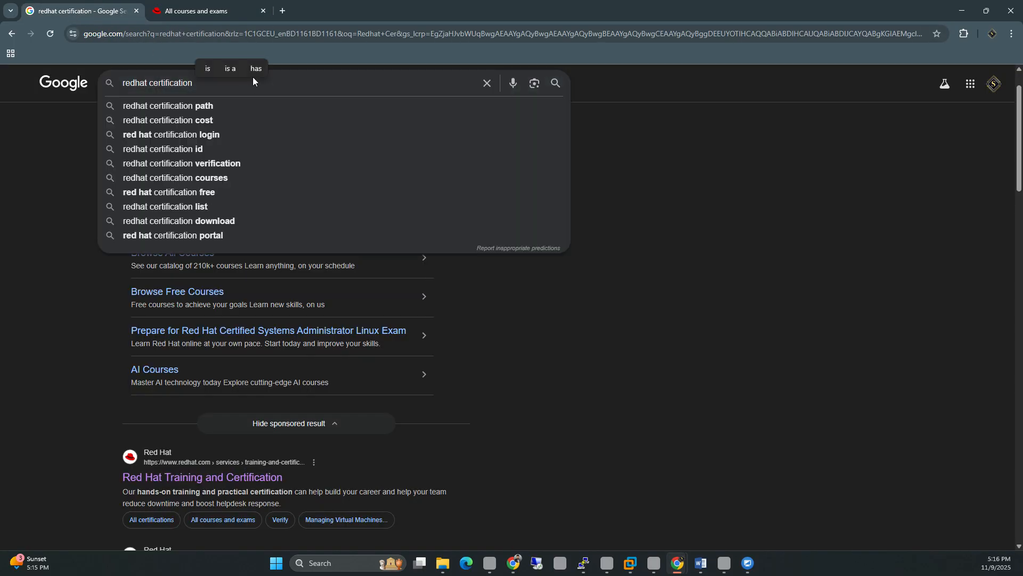
key("Return")
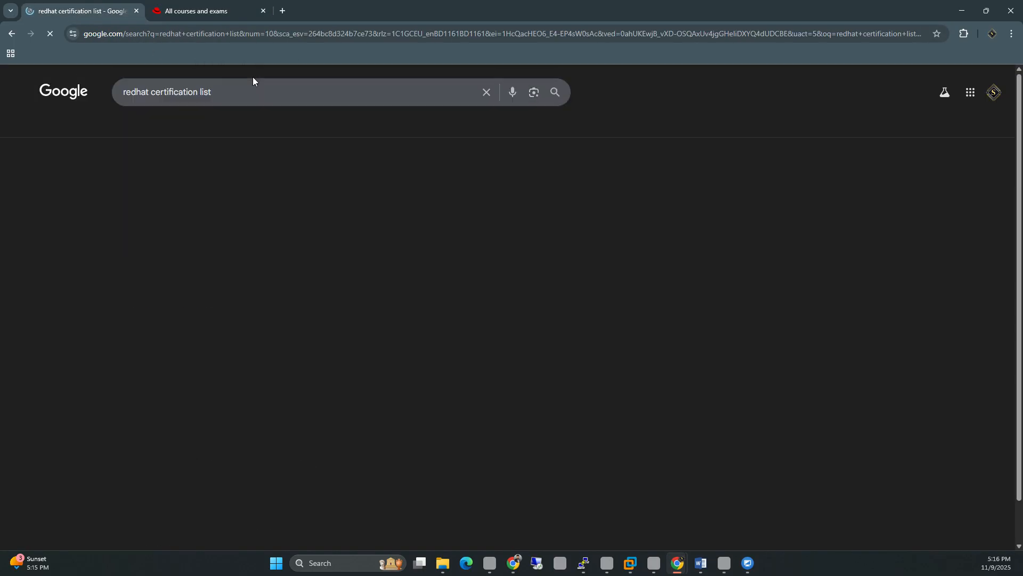
middle_click(254, 184)
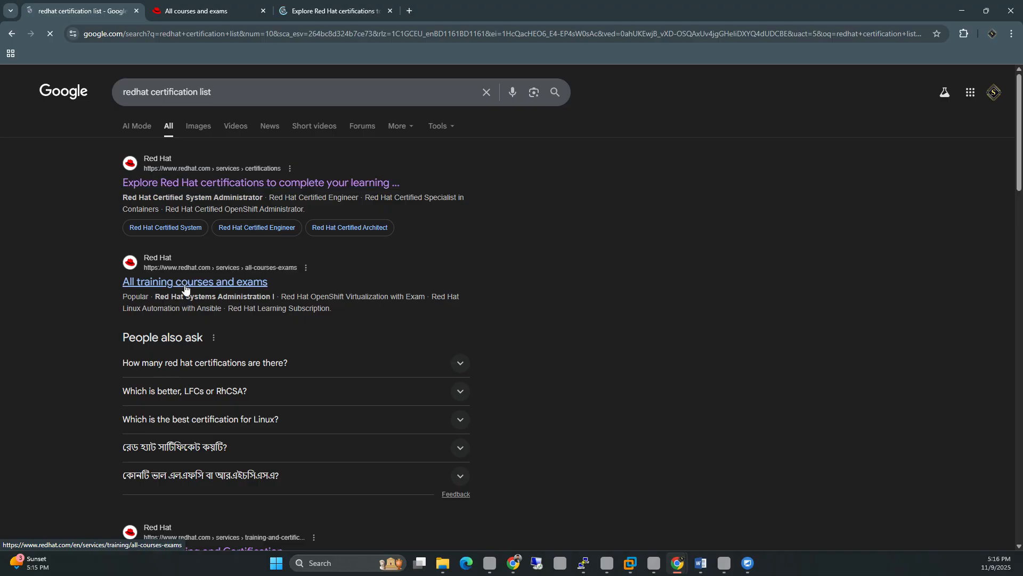
left_click(315, 11)
Step: Highlight the RHCSA, RHCE, OpenShift Administrator and Specialist in Containers certification titles
scroll(421, 162, "down", 3)
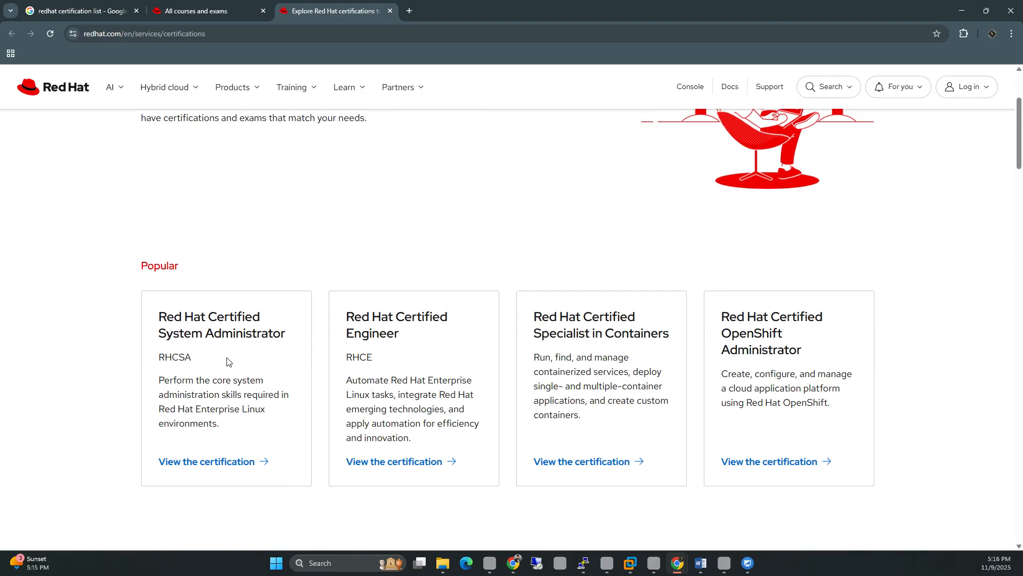
left_click_drag(184, 348, 158, 315)
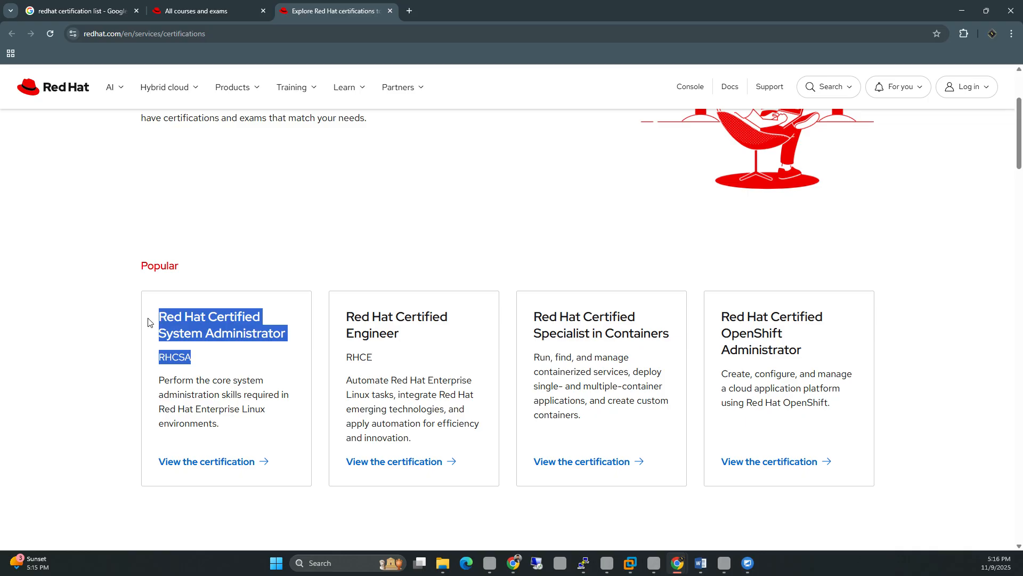
left_click_drag(372, 357, 338, 319)
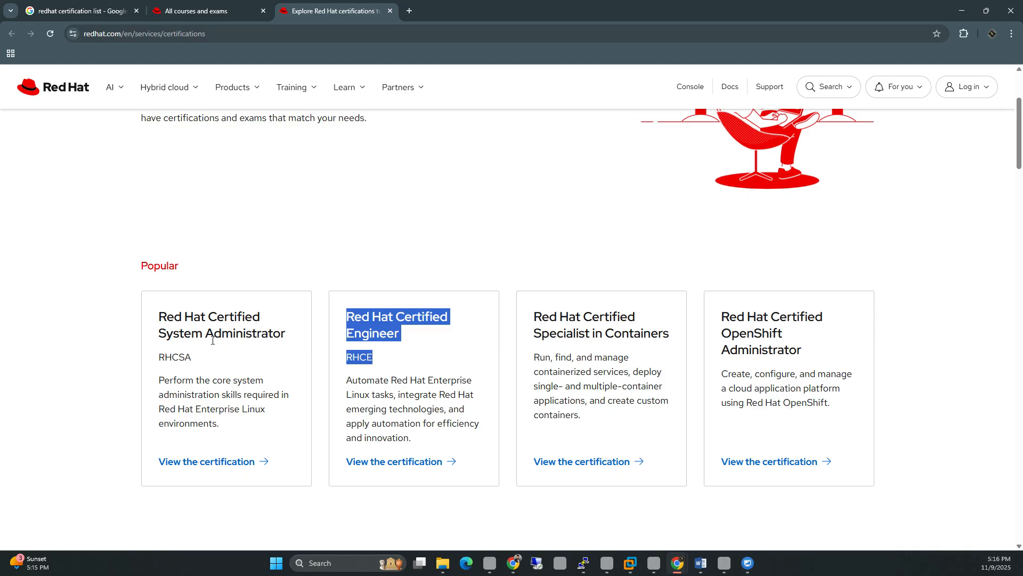
left_click_drag(203, 333, 287, 340)
left_click(379, 324)
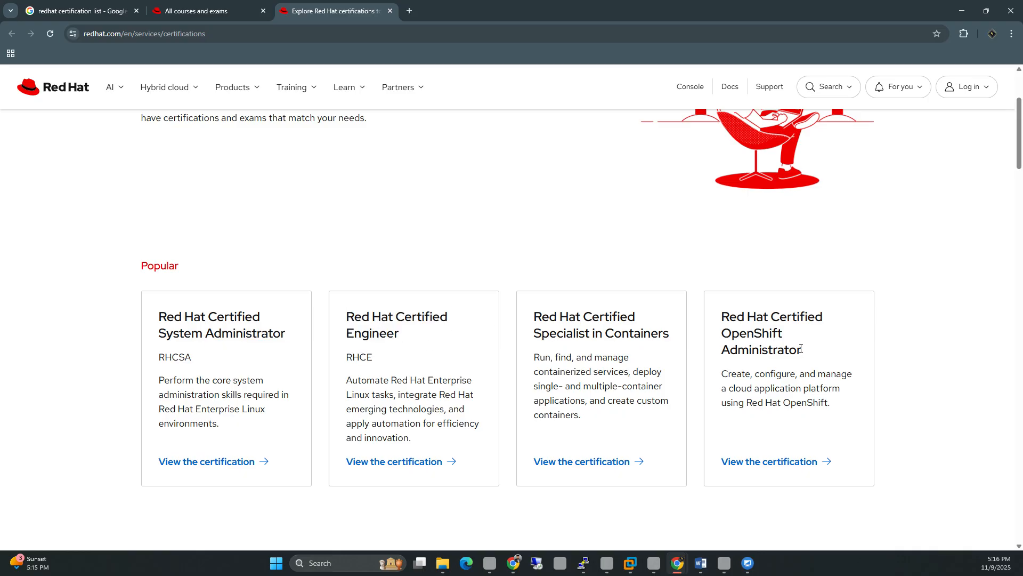
mouse_move(807, 351)
left_mouse_down()
mouse_move(752, 334)
mouse_move(738, 315)
mouse_move(793, 349)
left_mouse_up()
left_click(738, 316)
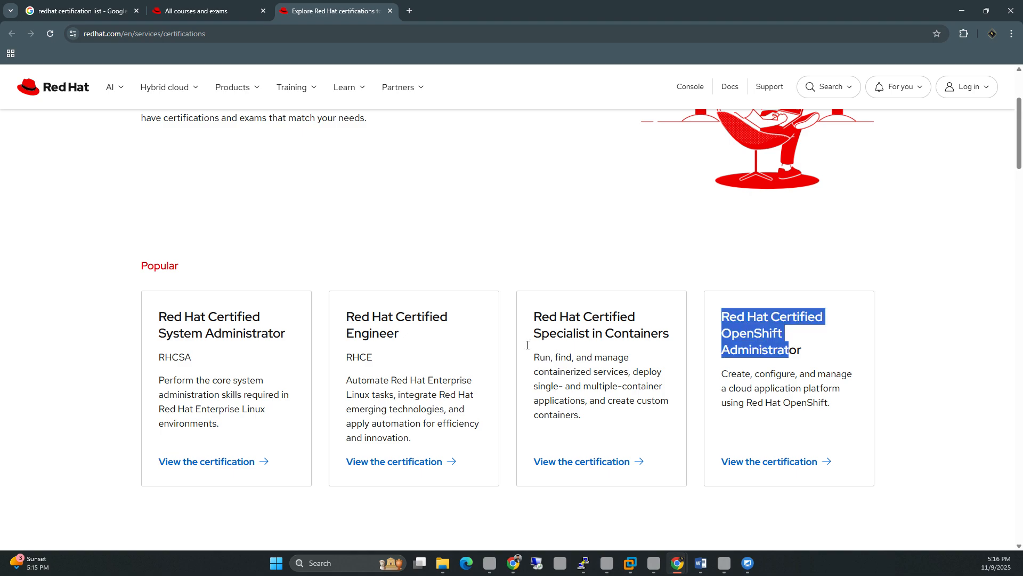
left_click_drag(536, 318, 672, 335)
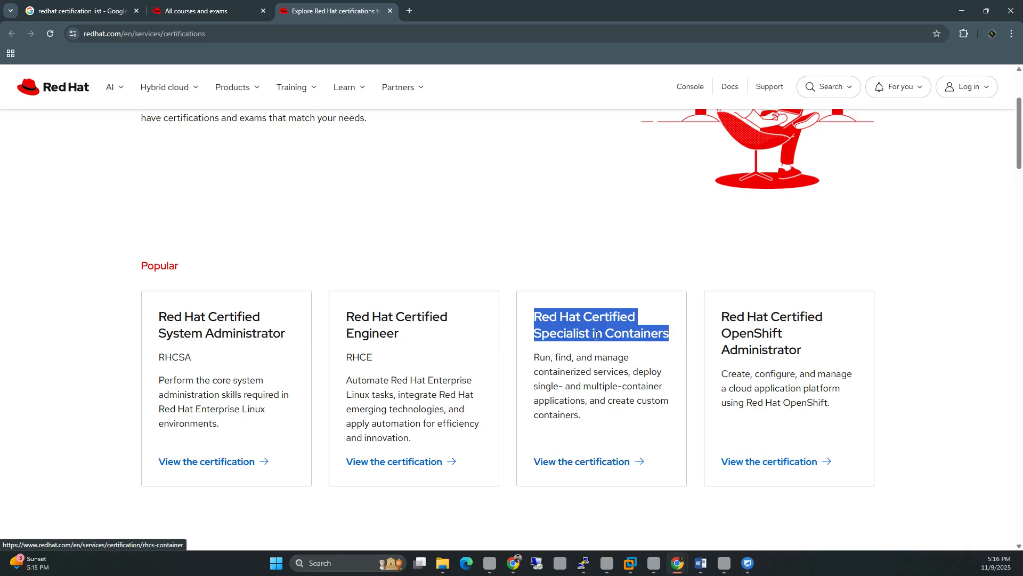
left_click(627, 315)
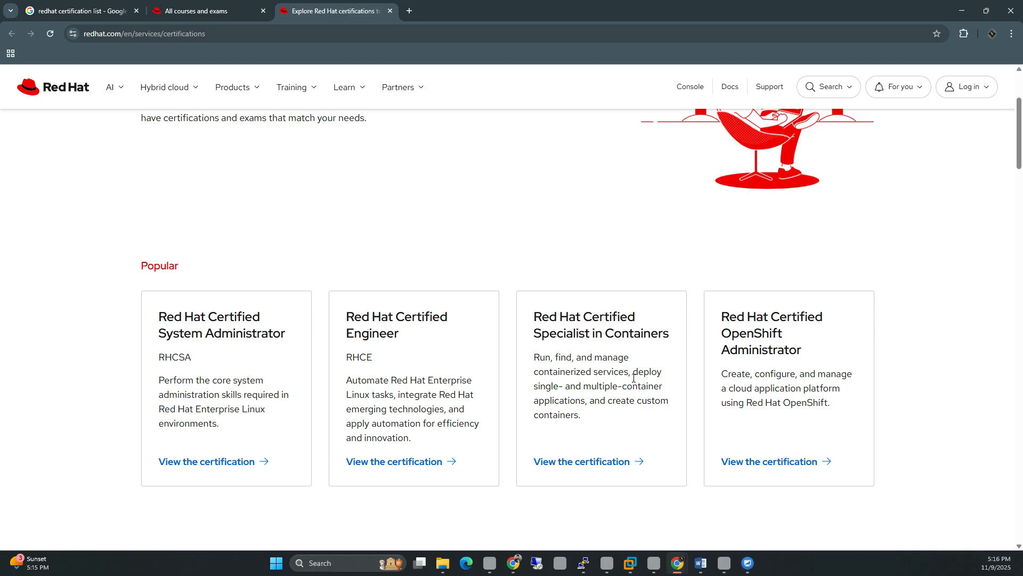
Step: Open the Specialist in Containers certification in a new tab, view its Audience section, then return to the overview
middle_click(589, 463)
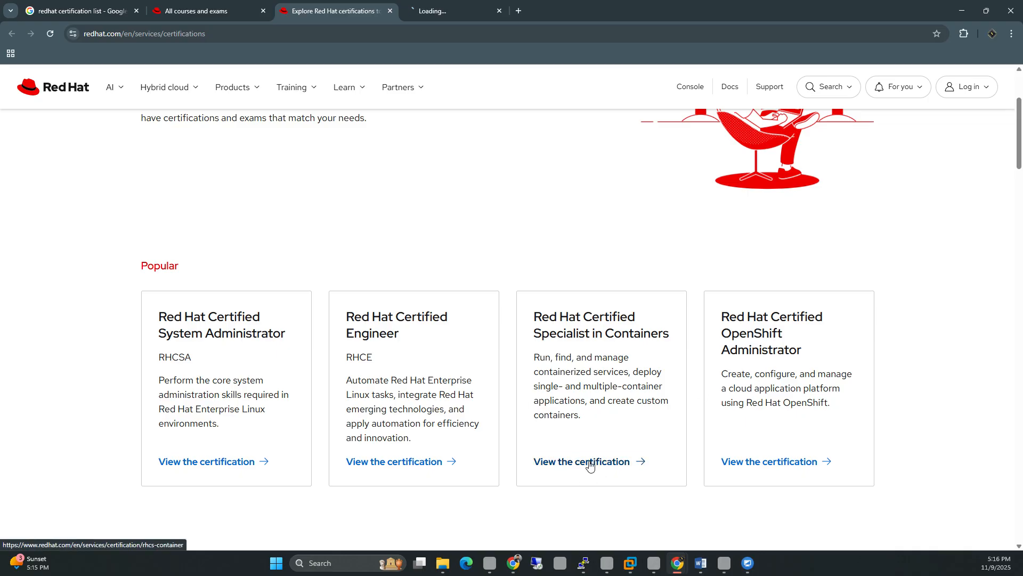
key("ctrl+Tab")
scroll(356, 250, "down", 3)
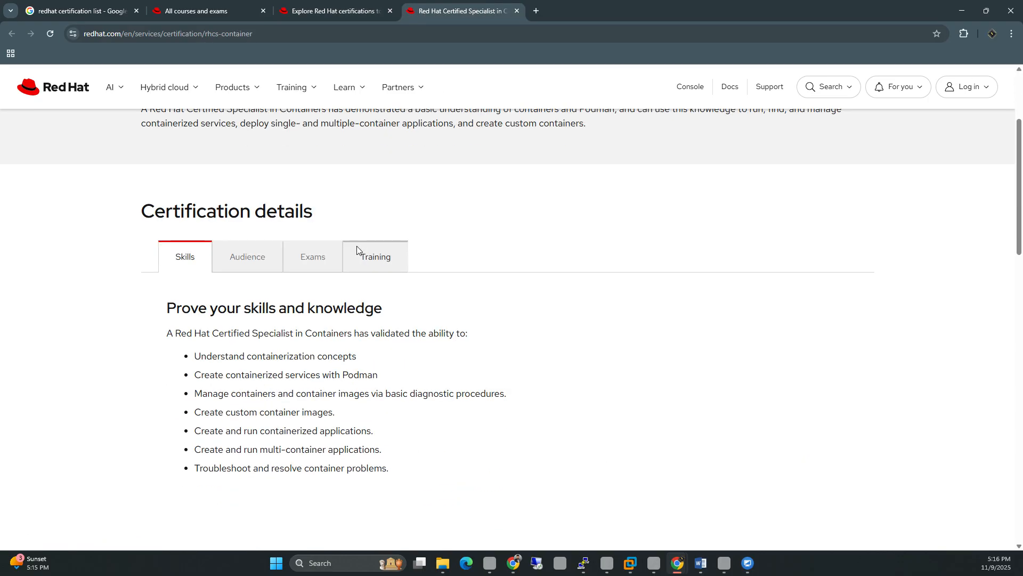
left_click(265, 258)
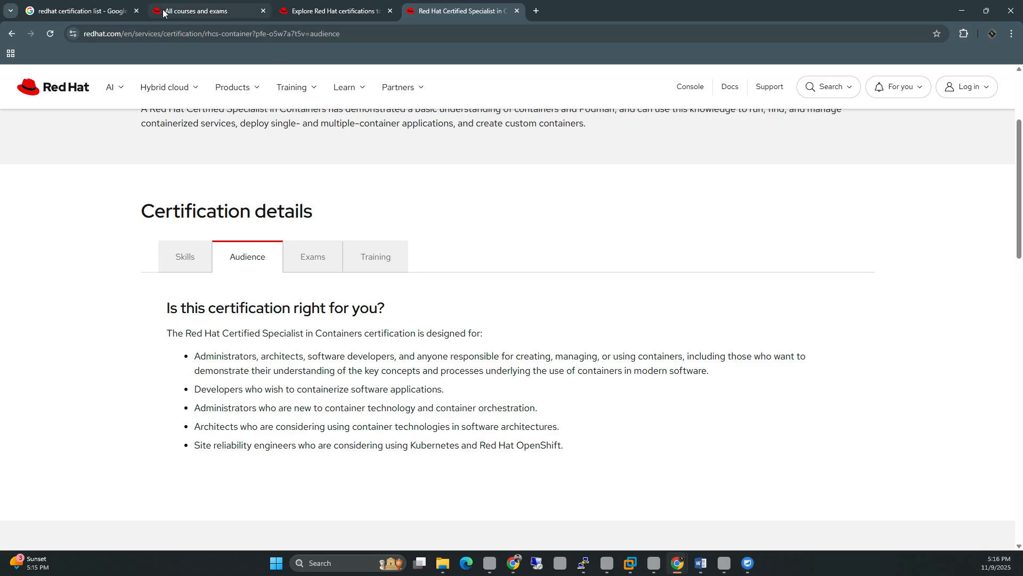
left_click(294, 14)
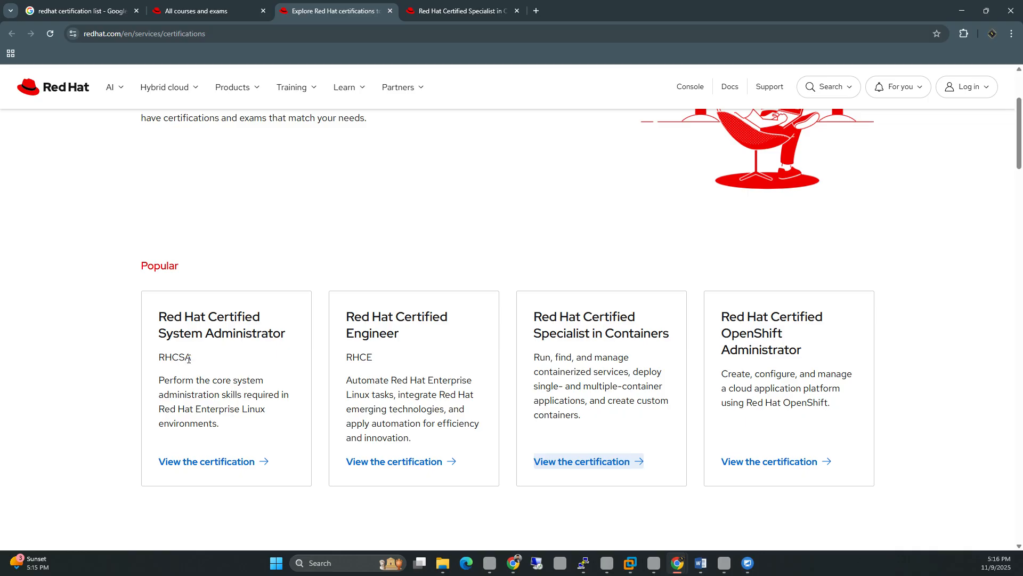
Step: Highlight the RHCSA and RHCE card titles and descriptions on the certifications overview
left_click_drag(189, 359, 158, 358)
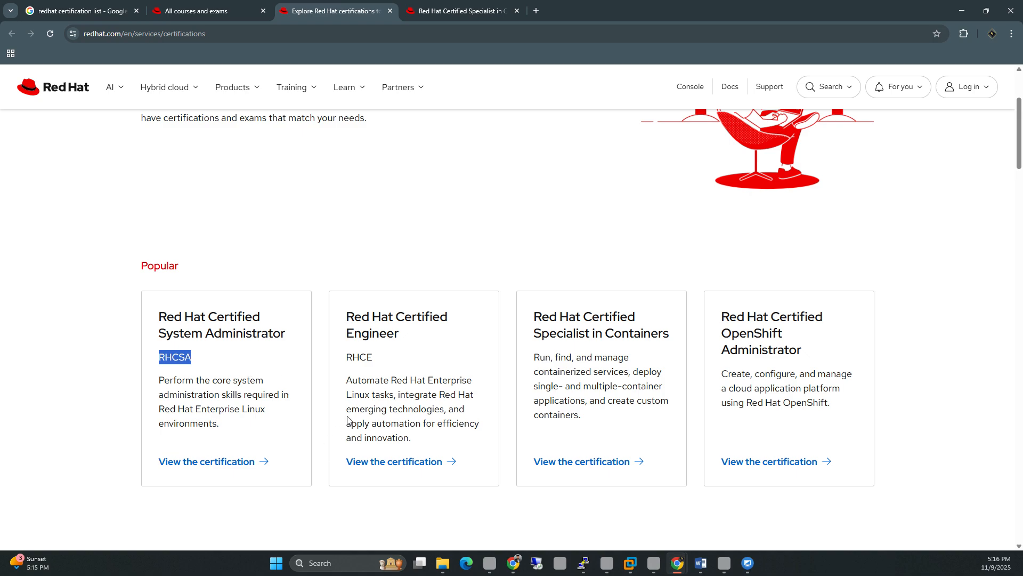
left_click_drag(348, 353, 376, 360)
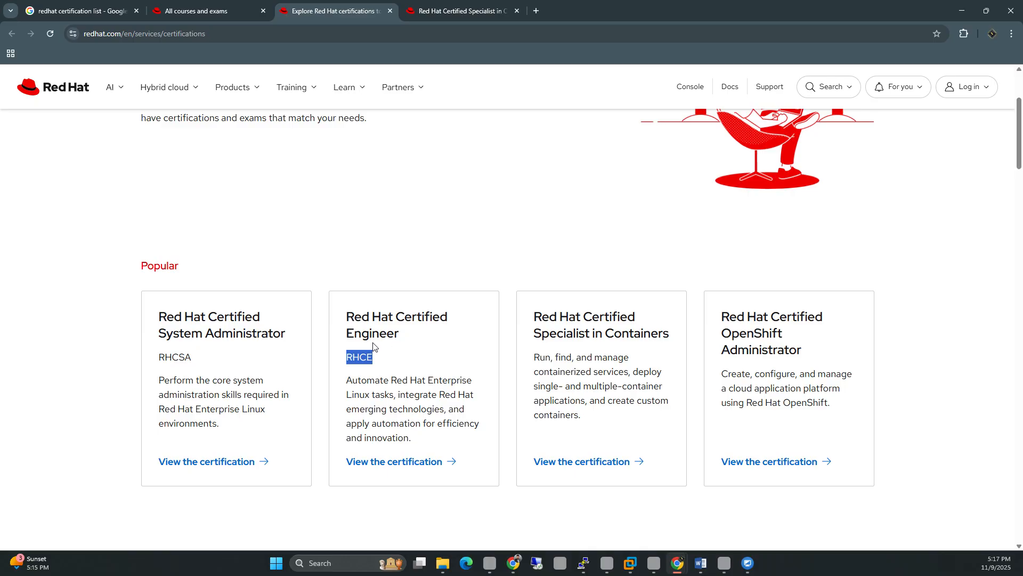
left_click_drag(152, 363, 186, 380)
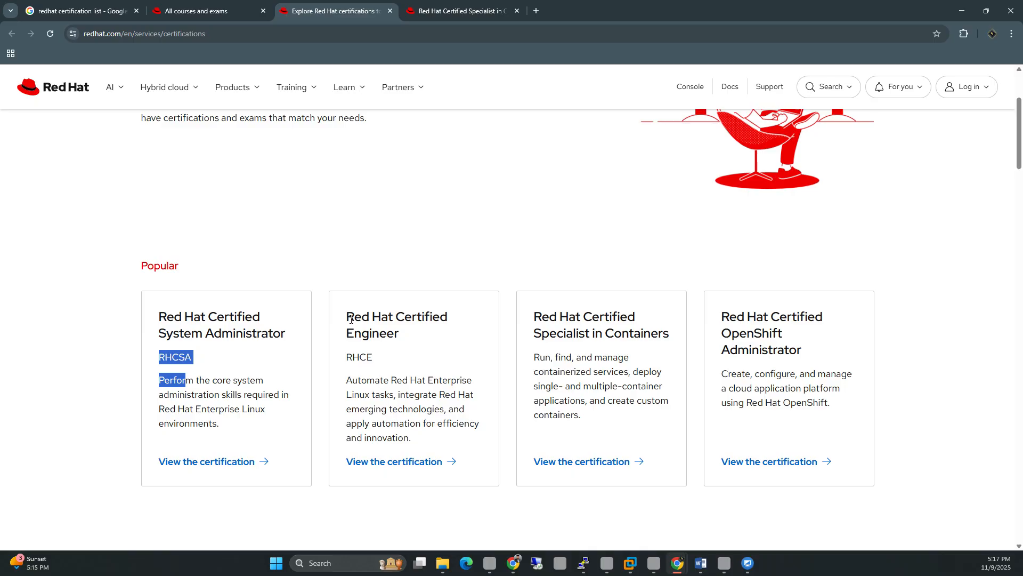
left_click_drag(350, 319, 441, 440)
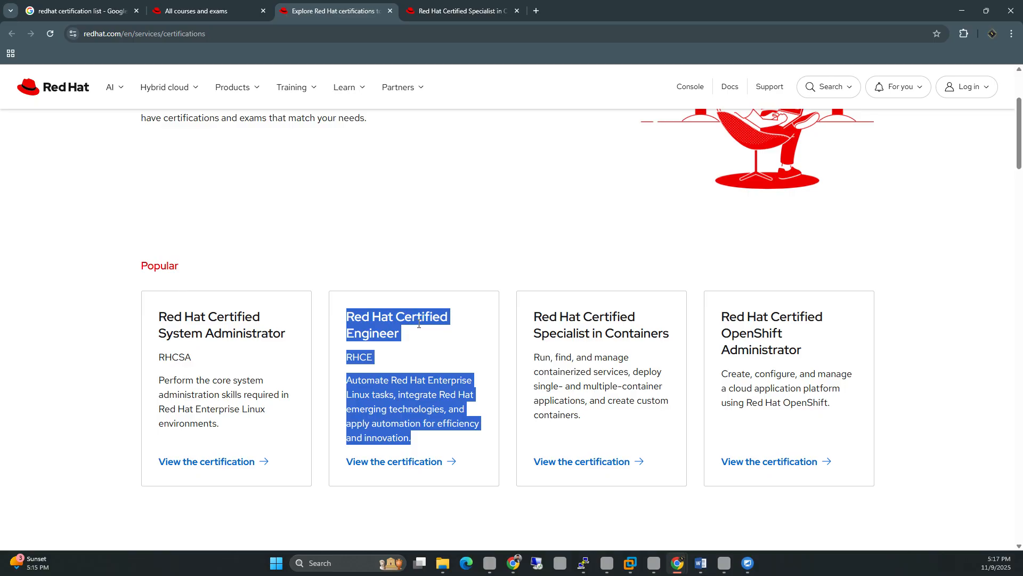
left_click(213, 339)
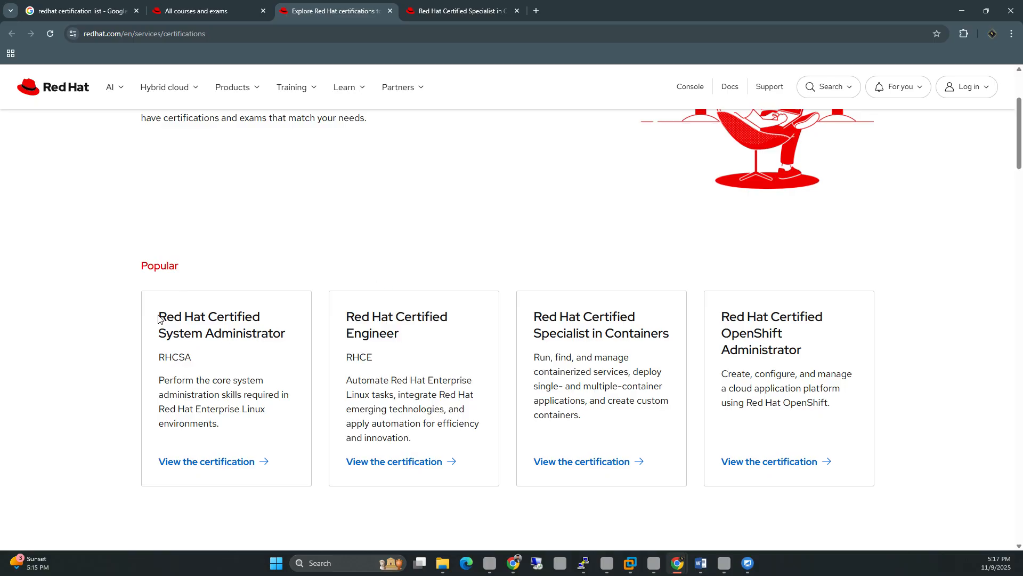
left_click_drag(158, 314, 228, 359)
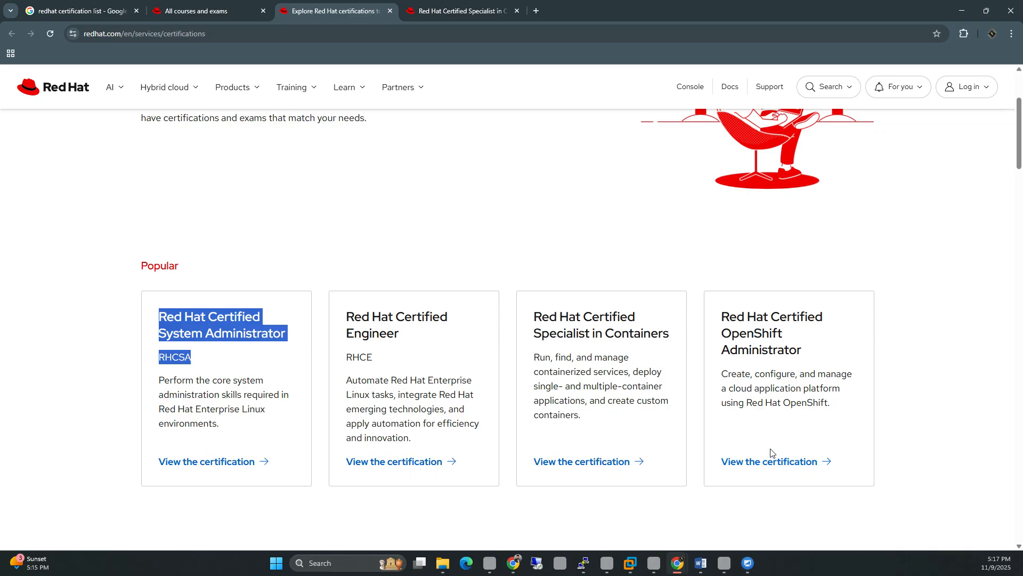
Step: Open the RHCSA certification page in a new tab and highlight its IT and DevOps audience lines
middle_click(236, 460)
left_click(615, 10)
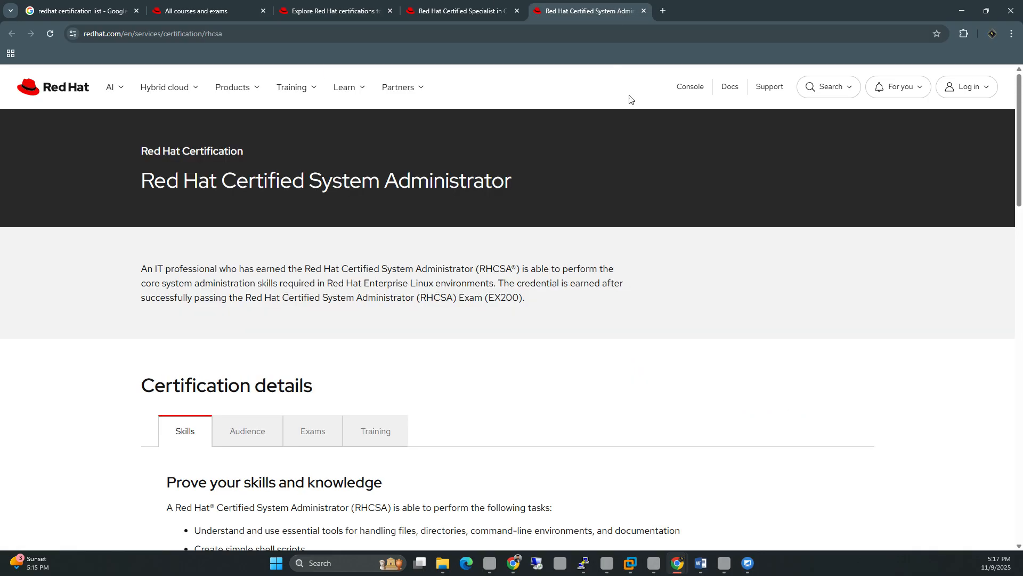
scroll(435, 268, "down", 3)
scroll(413, 284, "down", 4)
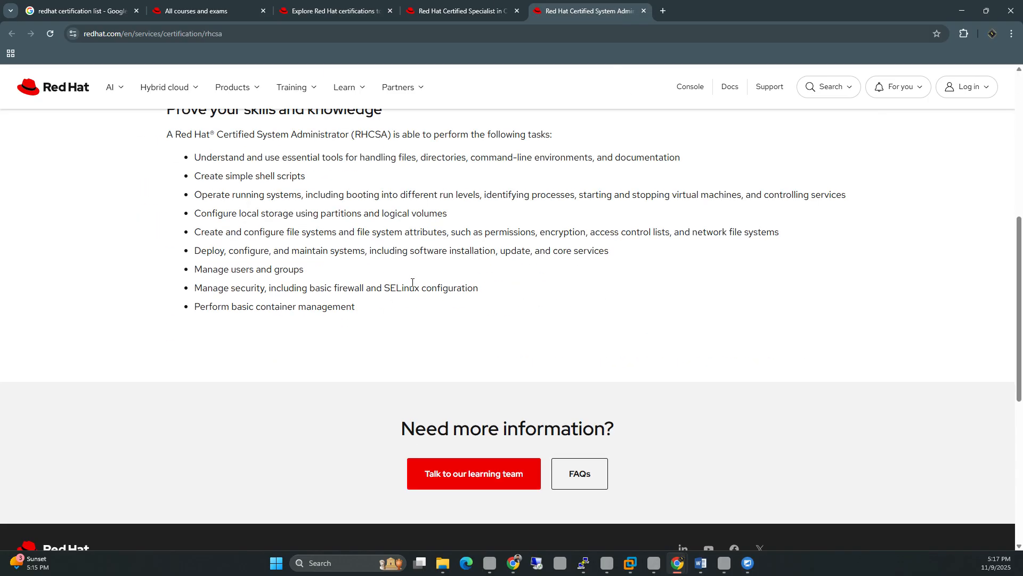
scroll(413, 284, "up", 5)
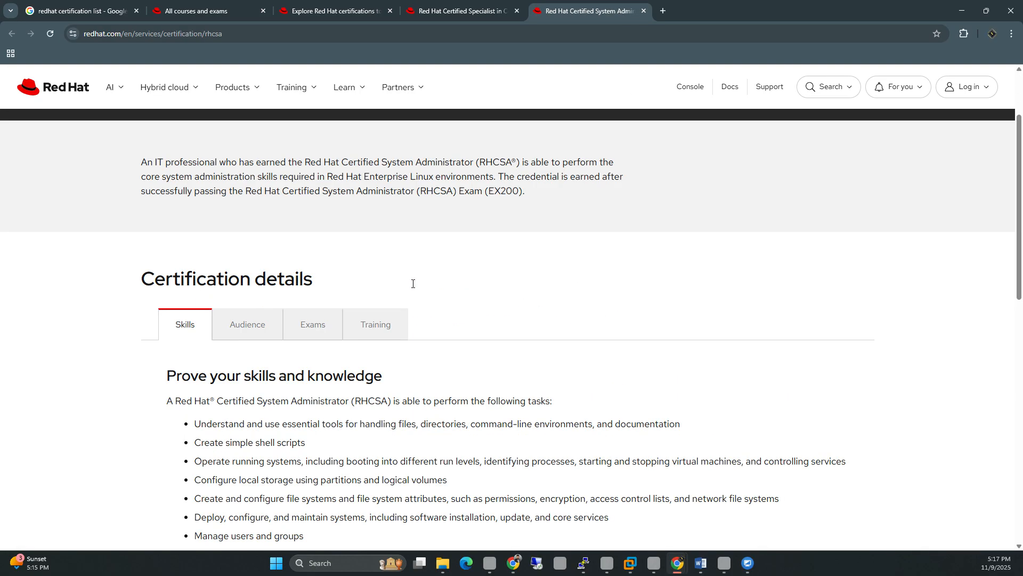
left_click(278, 323)
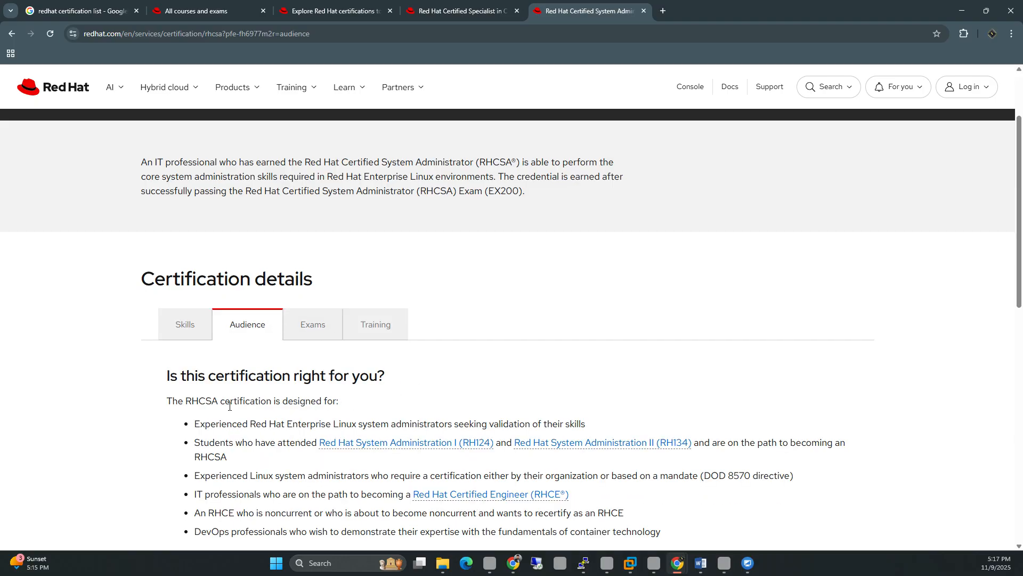
scroll(334, 367, "down", 2)
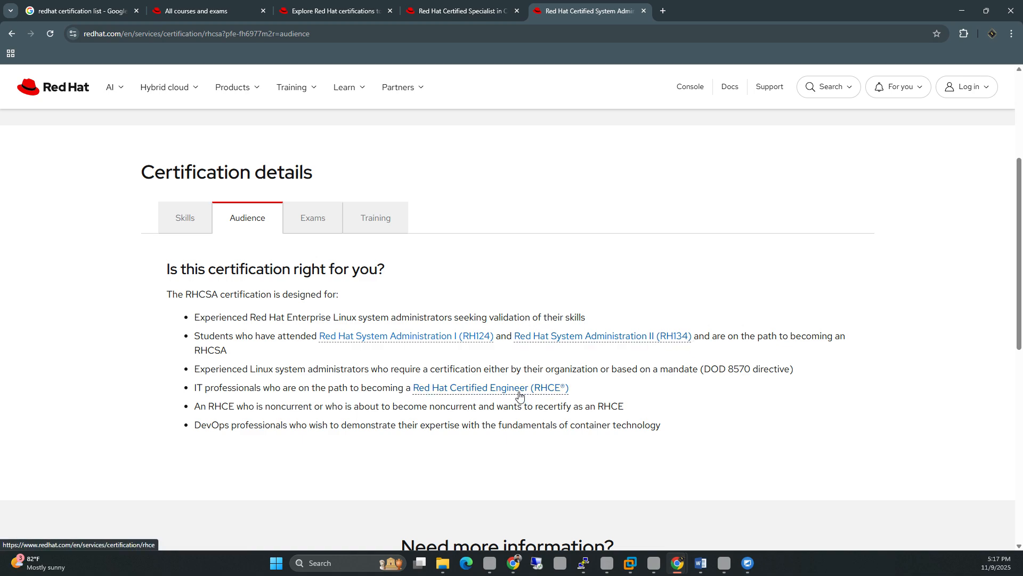
left_click_drag(214, 388, 574, 396)
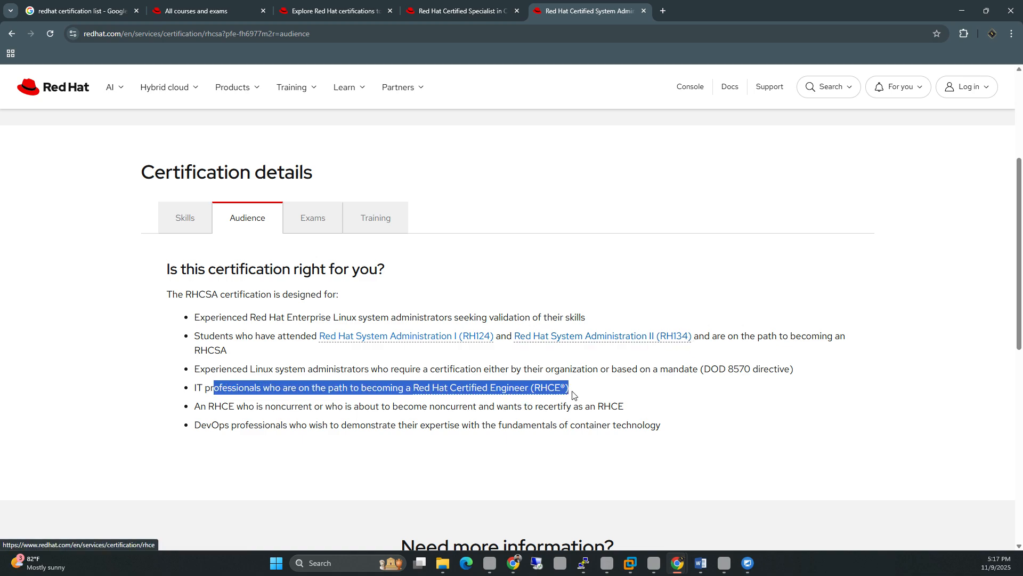
left_click(589, 396)
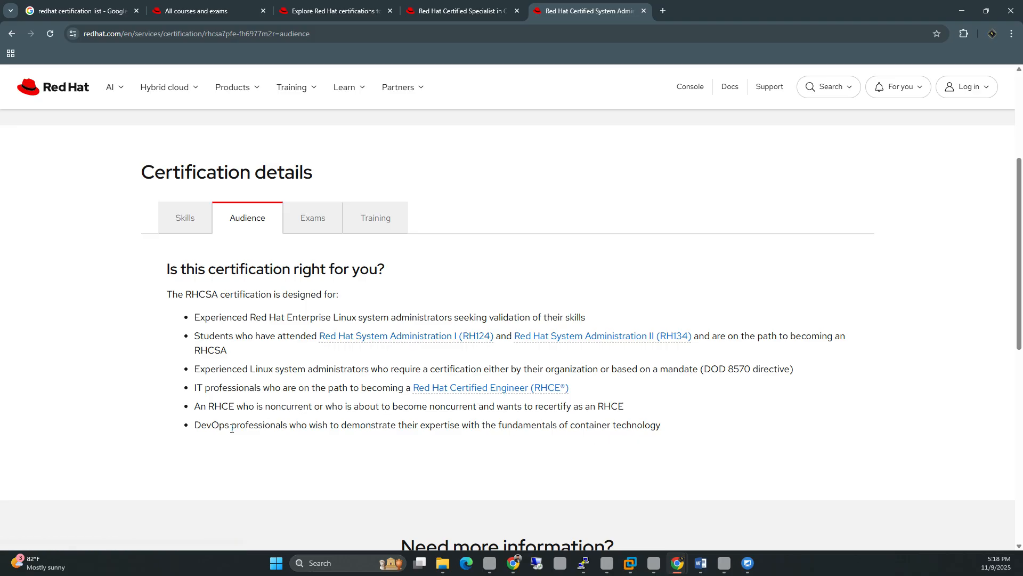
left_click_drag(196, 425, 642, 443)
left_click(321, 390)
Step: Open the RH124 System Administration I course in a new tab and scroll through it
middle_click(354, 342)
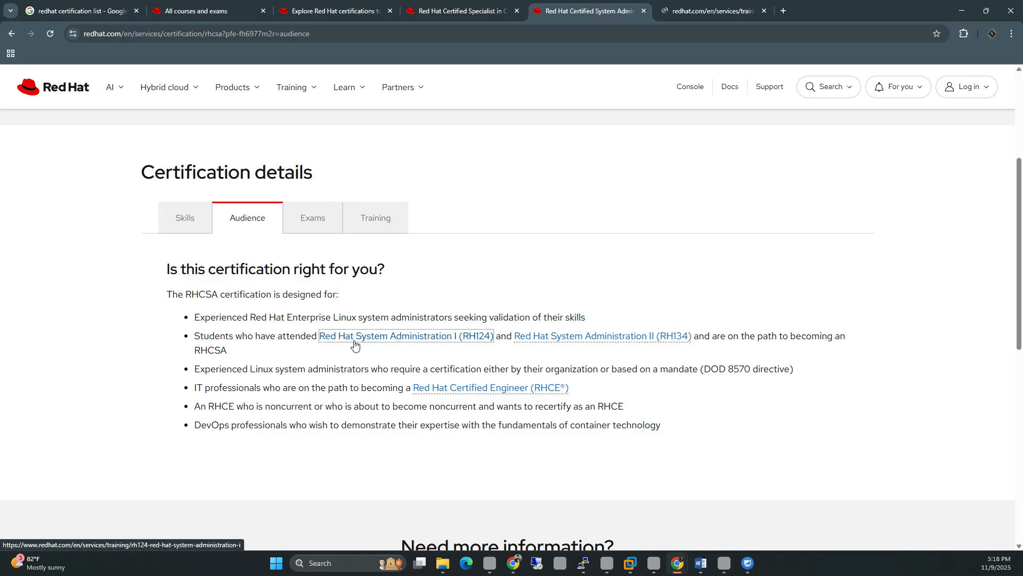
left_click(724, 6)
scroll(405, 343, "down", 4)
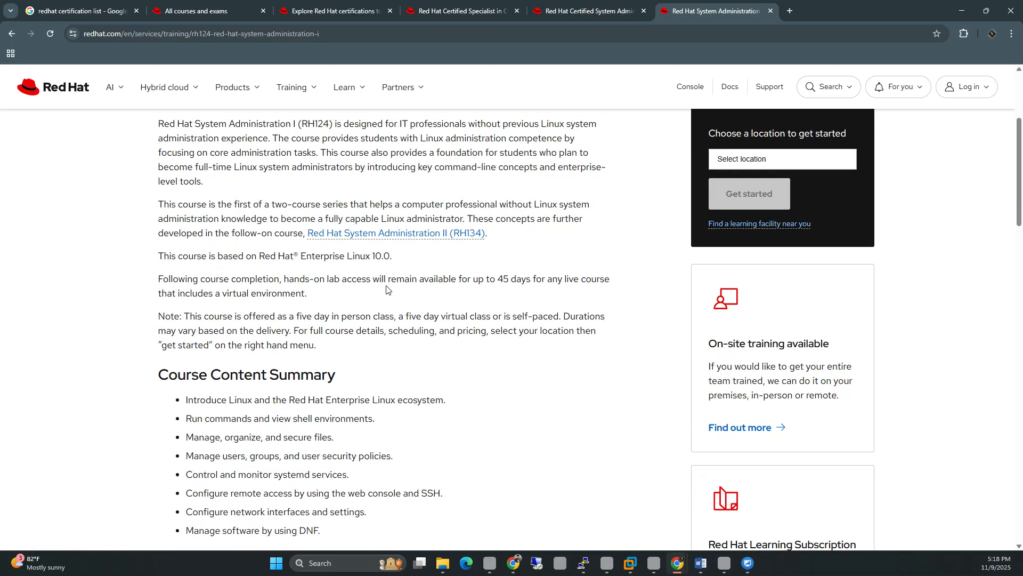
scroll(678, 214, "up", 1)
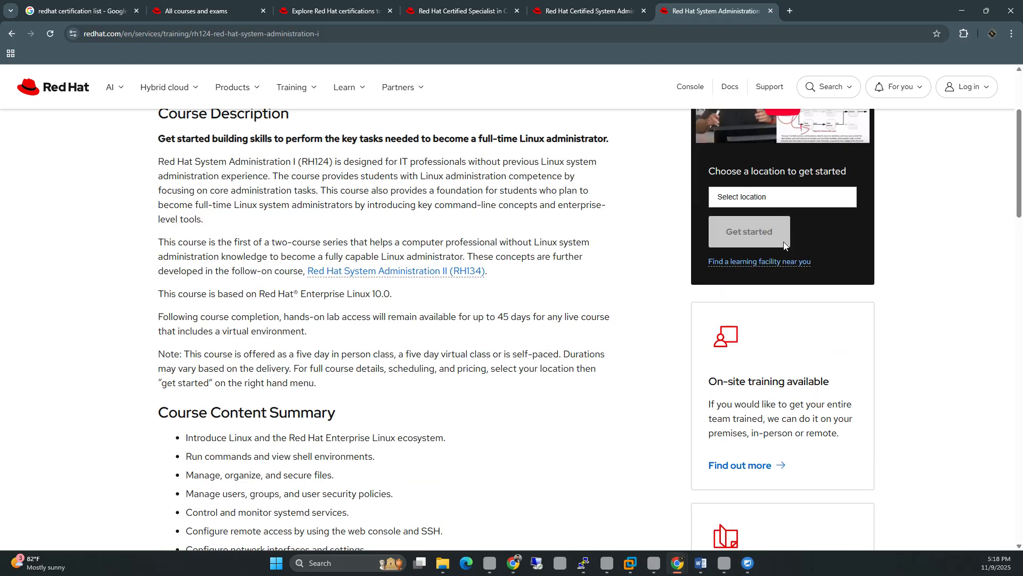
scroll(800, 213, "up", 3)
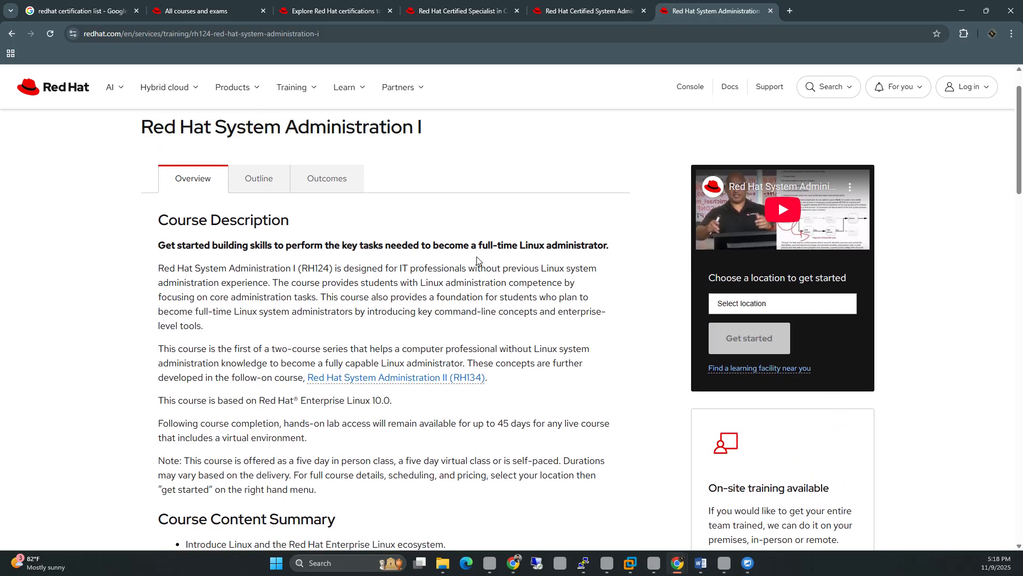
scroll(466, 258, "down", 4)
scroll(466, 257, "down", 4)
scroll(414, 268, "up", 2)
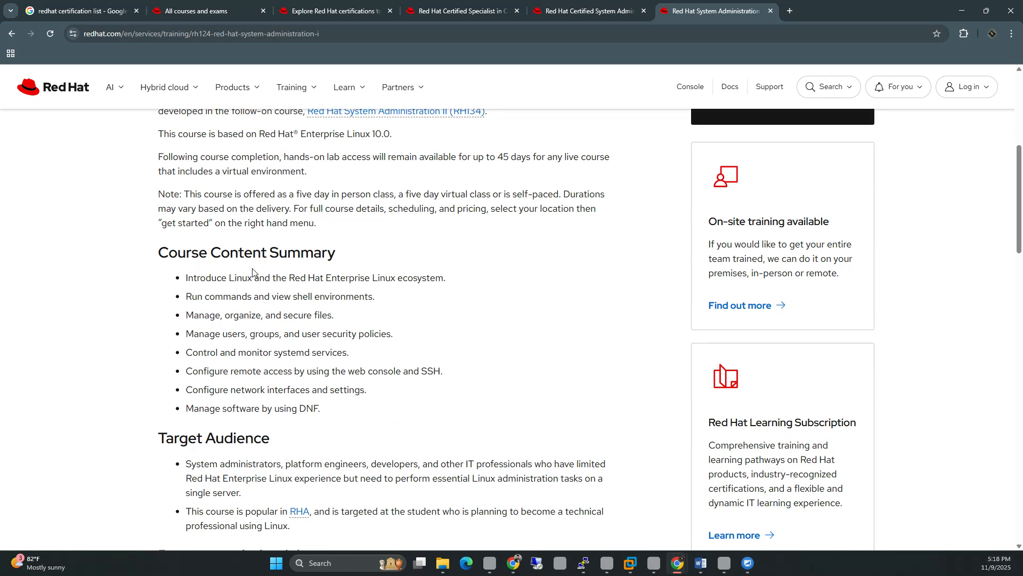
scroll(383, 277, "down", 10)
scroll(382, 271, "up", 10)
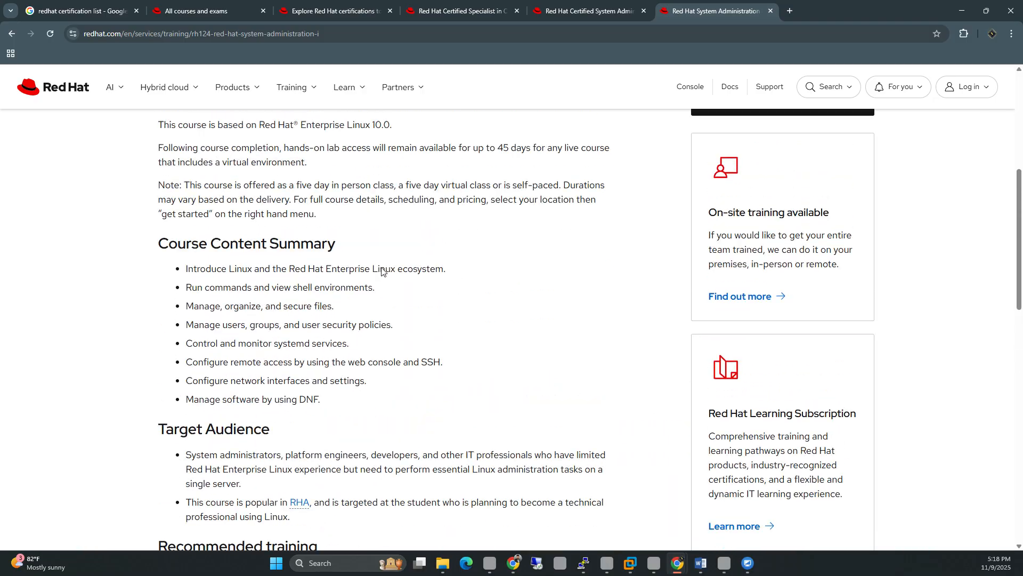
scroll(382, 272, "up", 3)
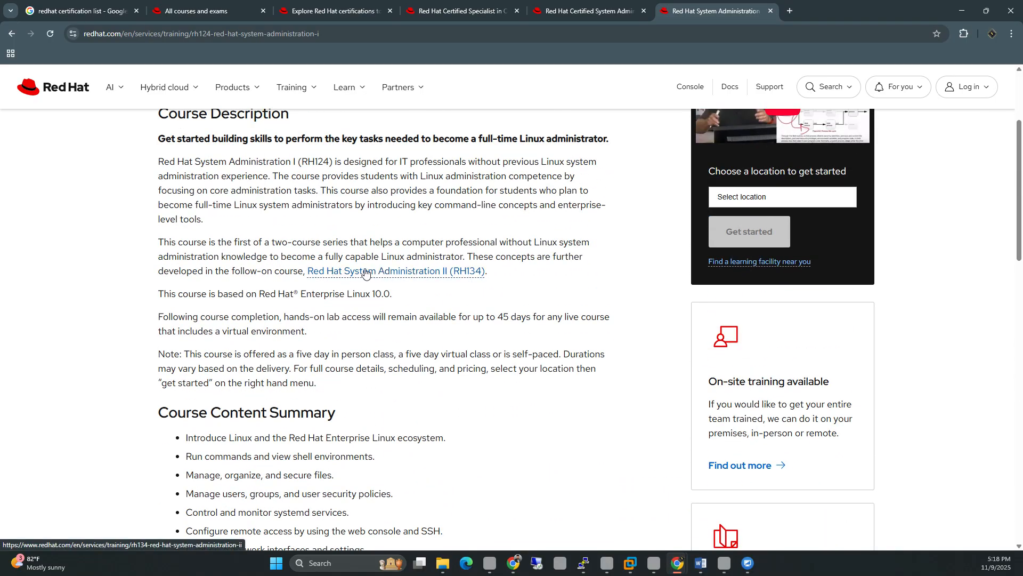
scroll(366, 272, "up", 3)
scroll(365, 272, "down", 1)
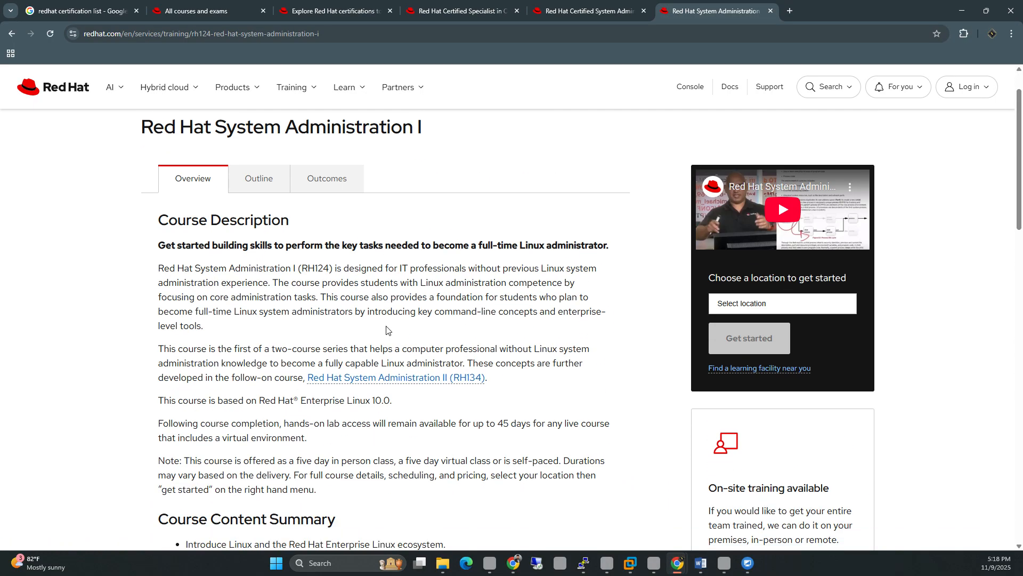
Step: Open the RH134 System Administration II course in a new tab and scroll through its description
middle_click(368, 377)
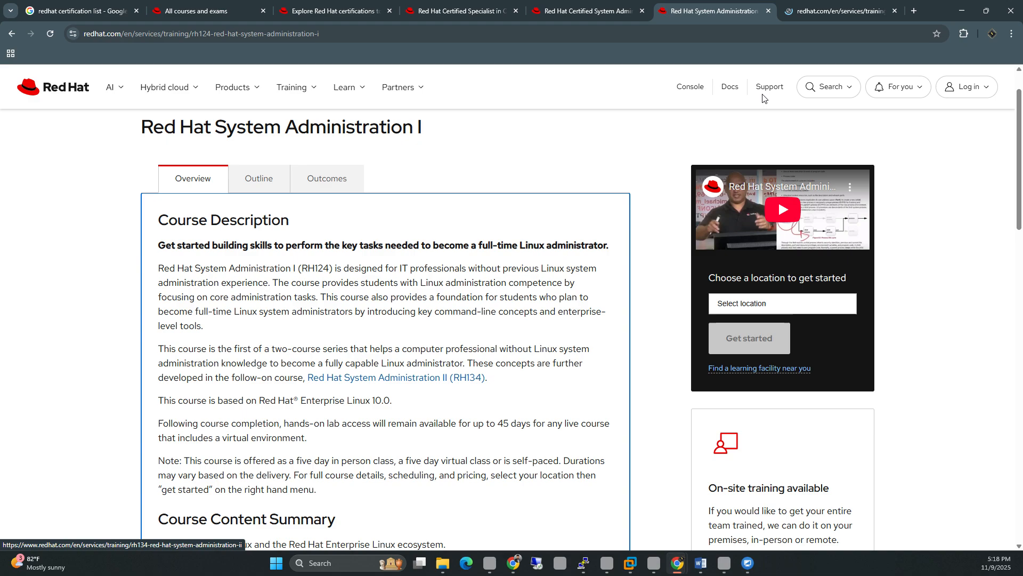
left_click(845, 5)
scroll(586, 154, "down", 4)
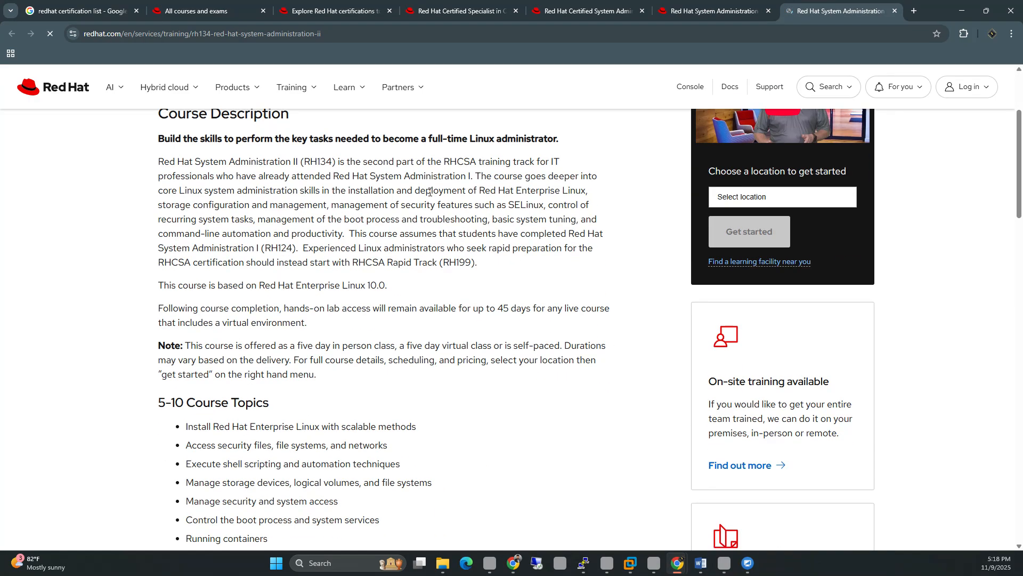
scroll(429, 192, "up", 3)
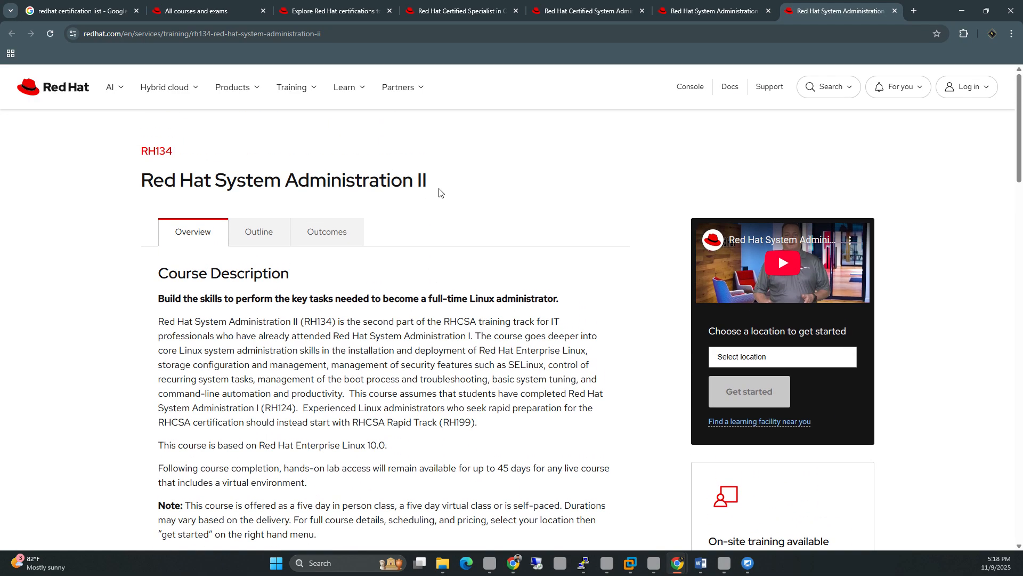
scroll(291, 201, "down", 7)
scroll(292, 201, "down", 5)
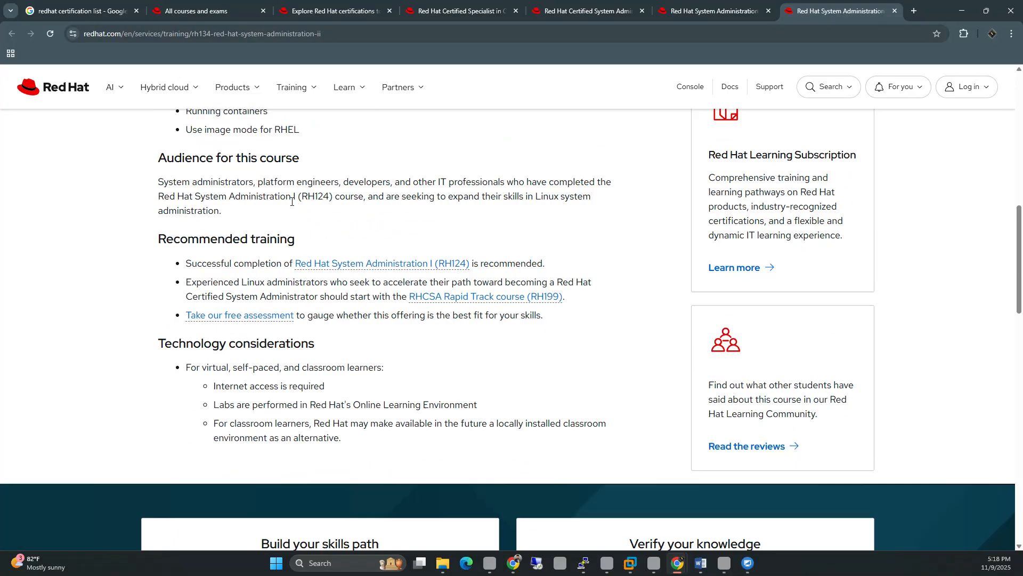
scroll(309, 175, "up", 1)
scroll(322, 145, "down", 4)
scroll(322, 145, "up", 5)
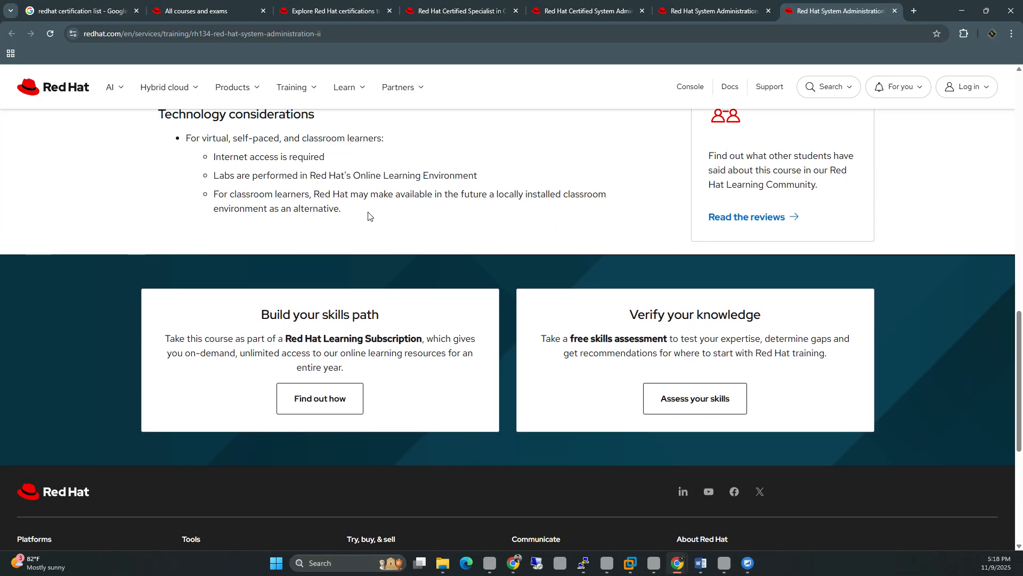
scroll(397, 233, "up", 6)
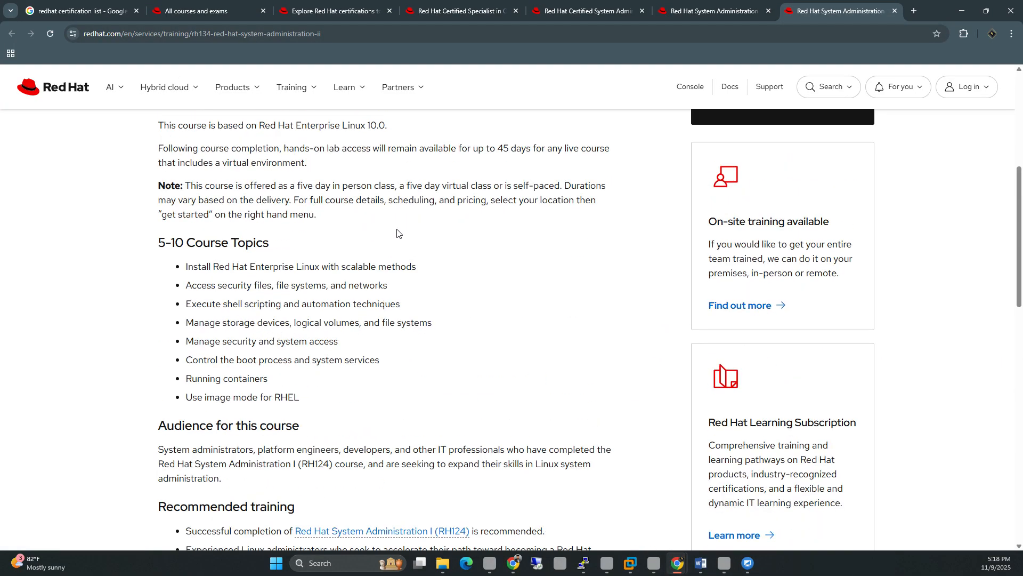
scroll(400, 231, "up", 6)
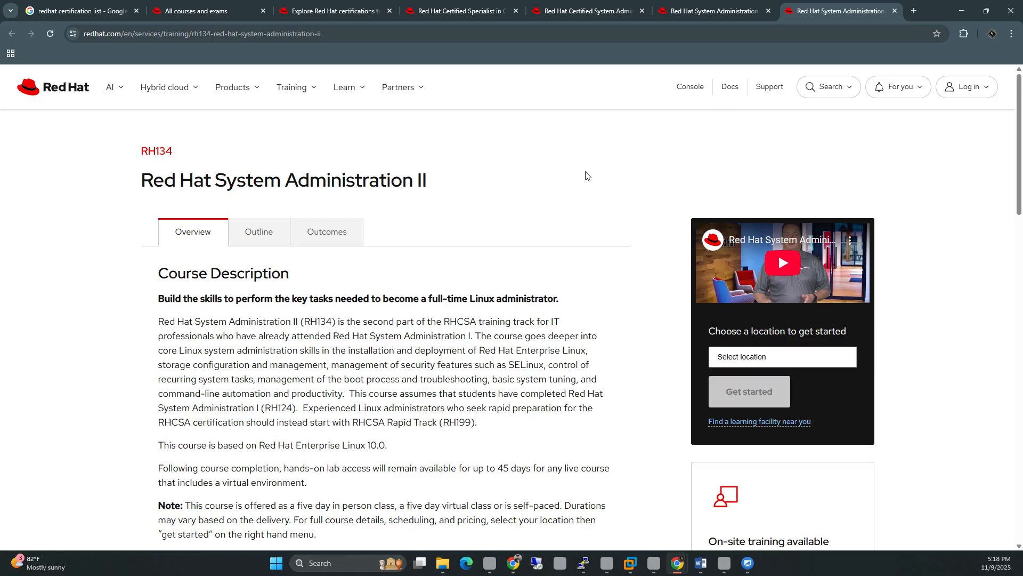
Step: Close the RH134, RH124 and RHCSA tabs and view the Containers certification's Exams section
left_click(895, 11)
left_click(768, 11)
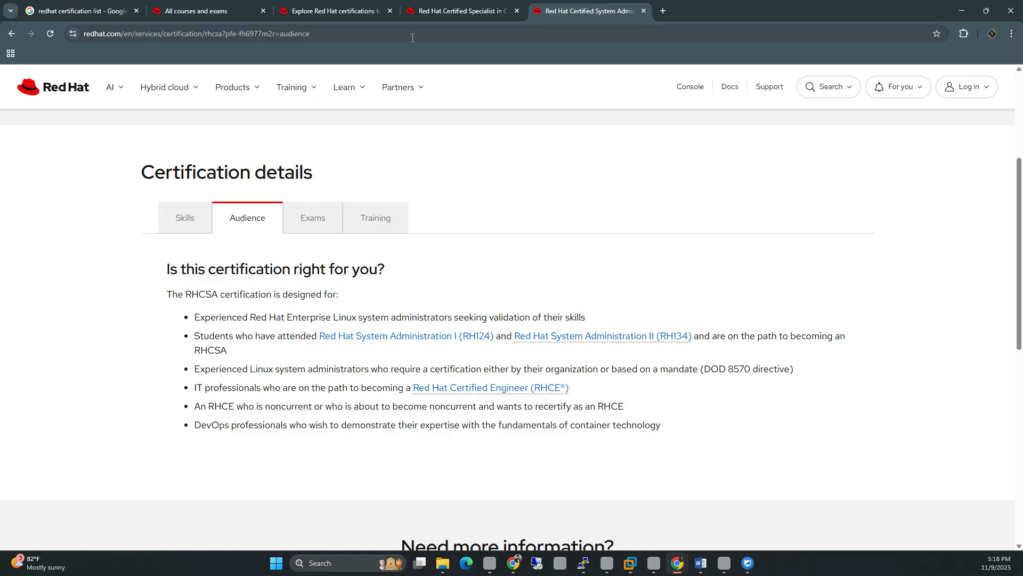
left_click(418, 6)
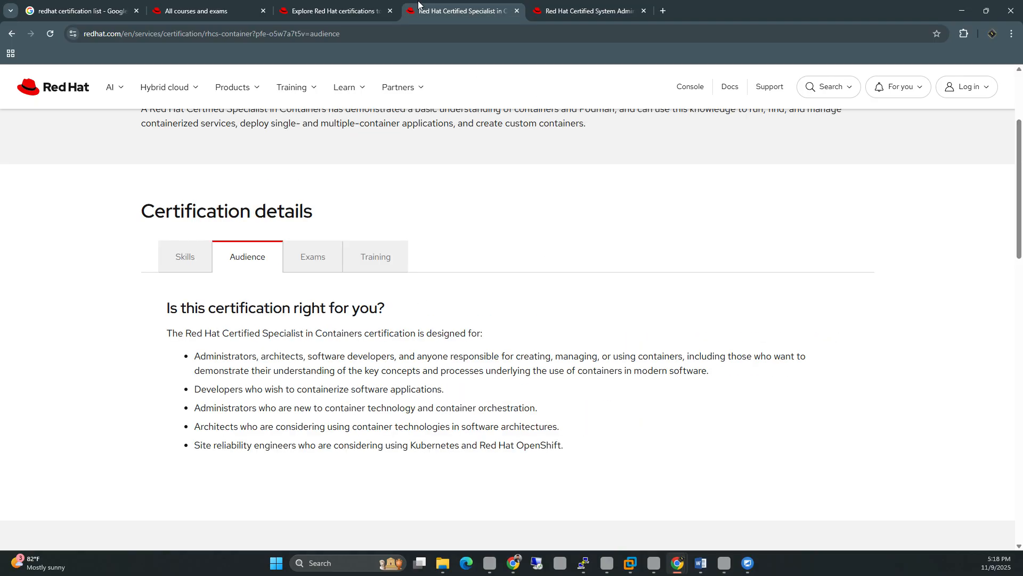
left_click(322, 262)
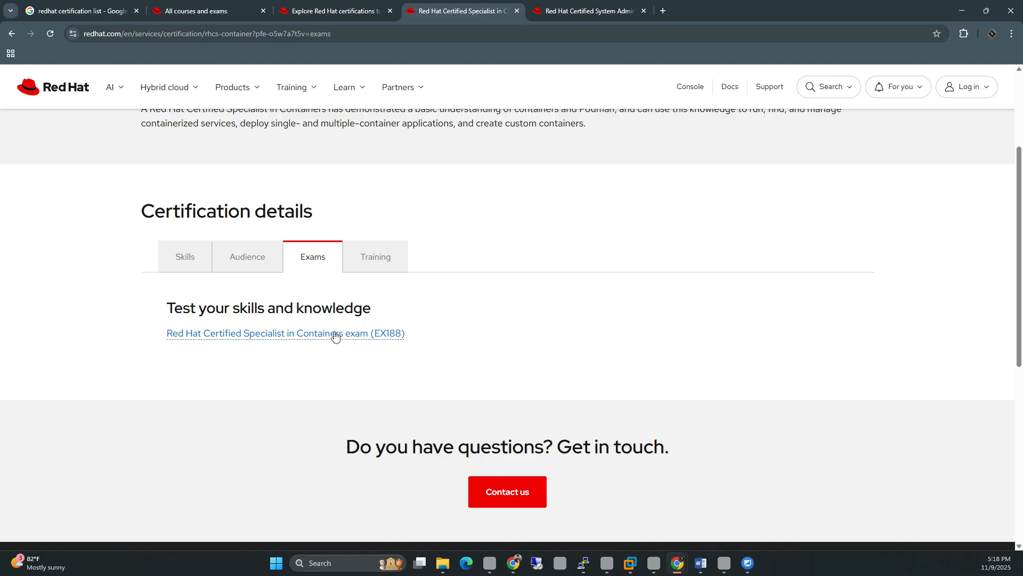
right_click(219, 337)
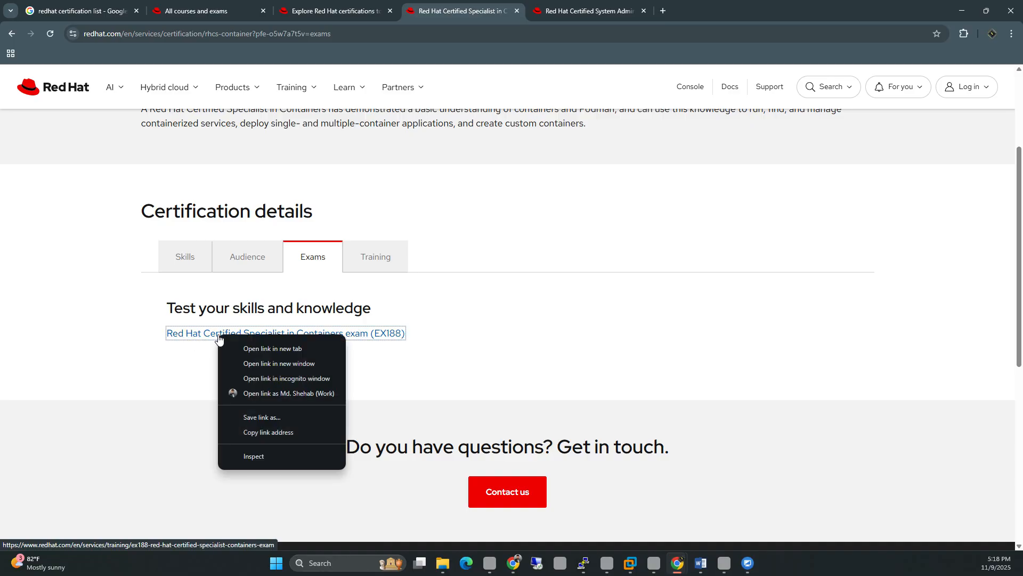
left_click(262, 344)
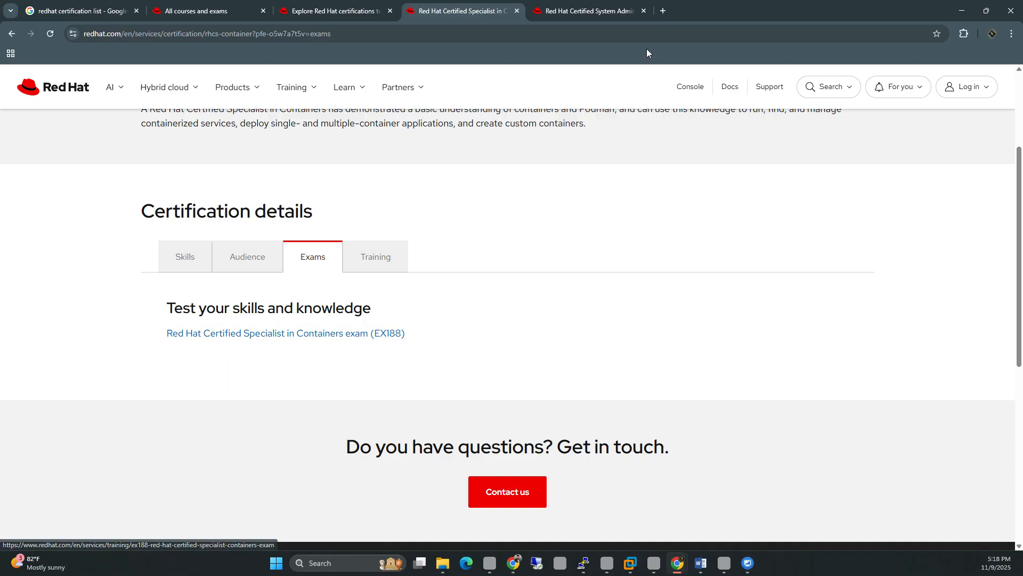
left_click(627, 10)
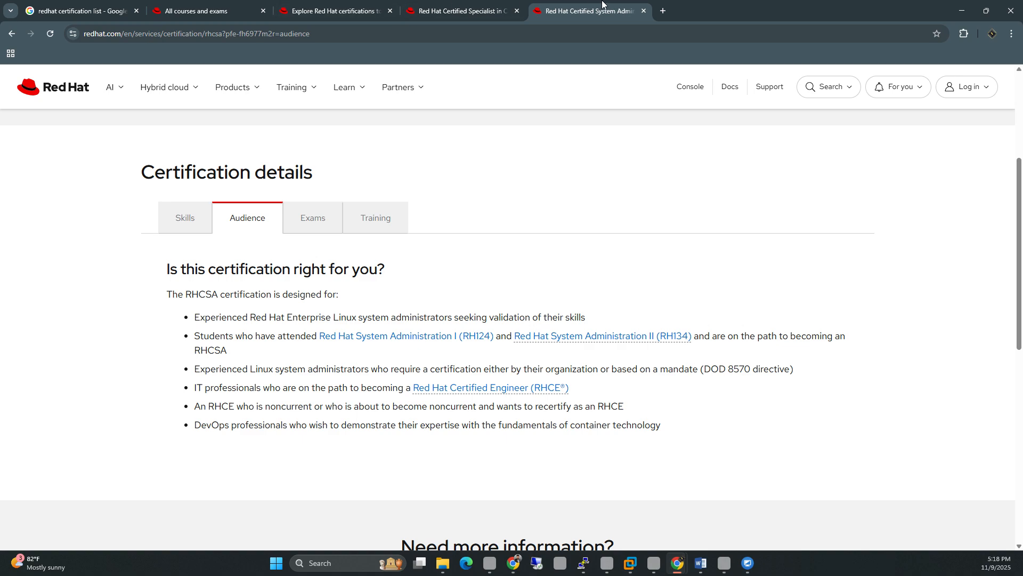
left_click(644, 11)
Step: Open the EX188 exam page in a new tab, skim it, and close it
left_click(339, 334, "ctrl")
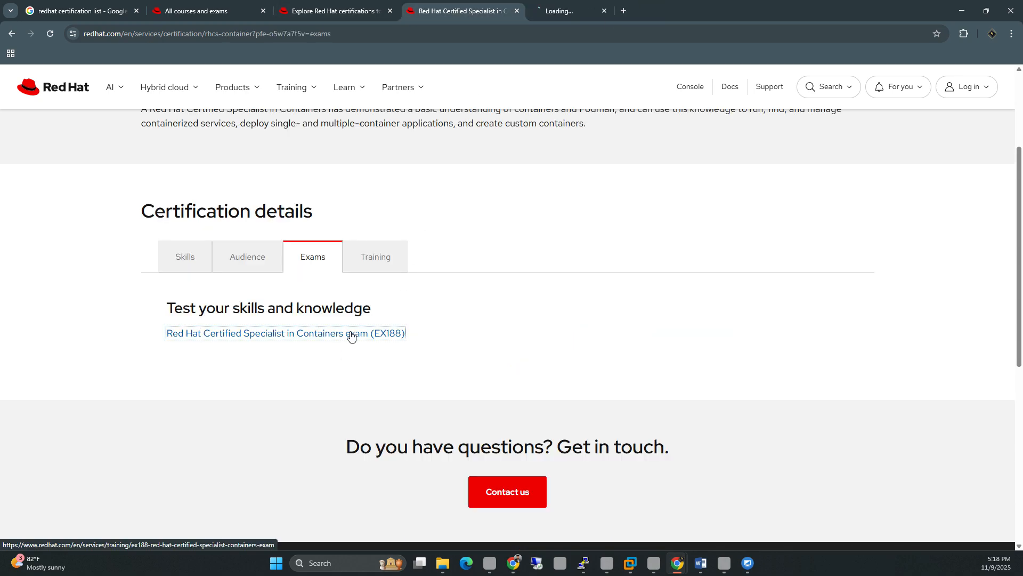
left_click(586, 11)
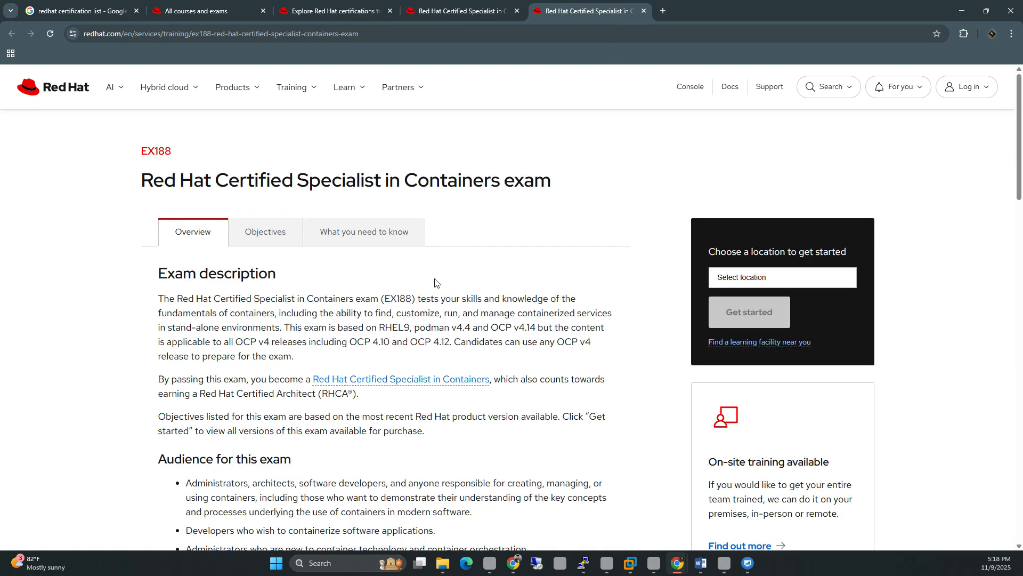
scroll(436, 286, "down", 8)
scroll(602, 287, "down", 4)
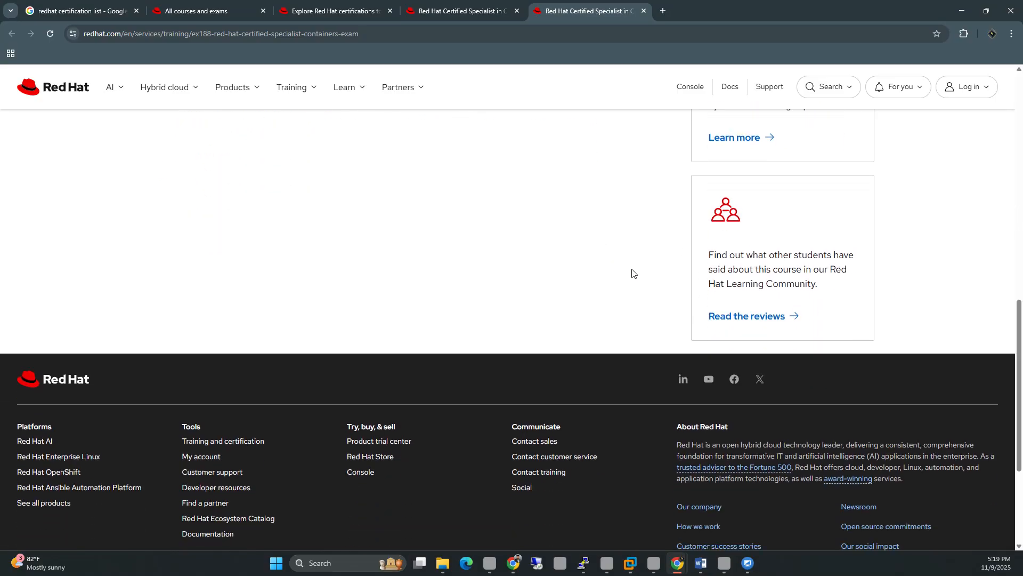
scroll(427, 213, "up", 6)
left_click(644, 11)
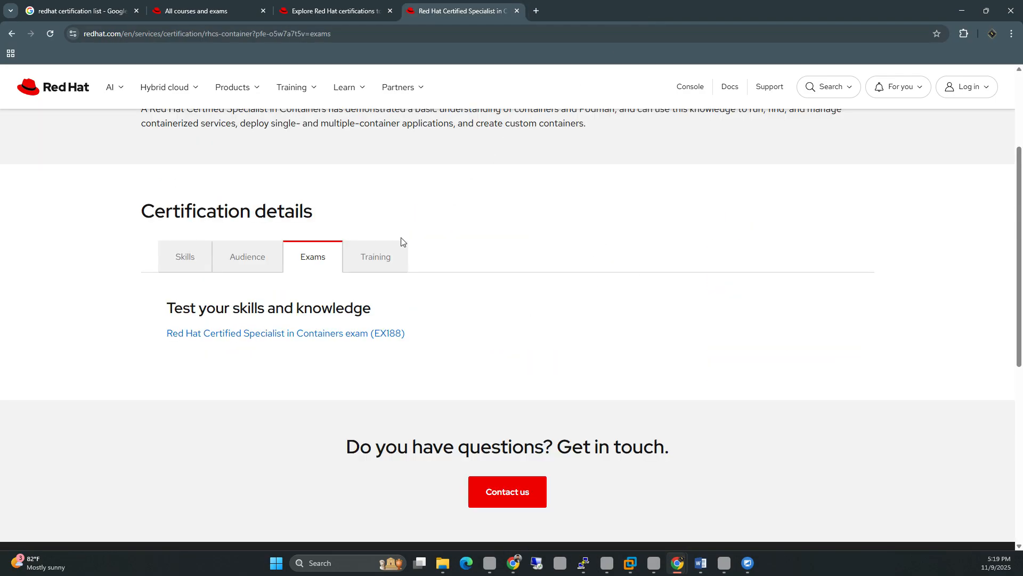
Step: Open the DO188 Podman course from the Training section, skim it, and close it with Ctrl+W
left_click(388, 257)
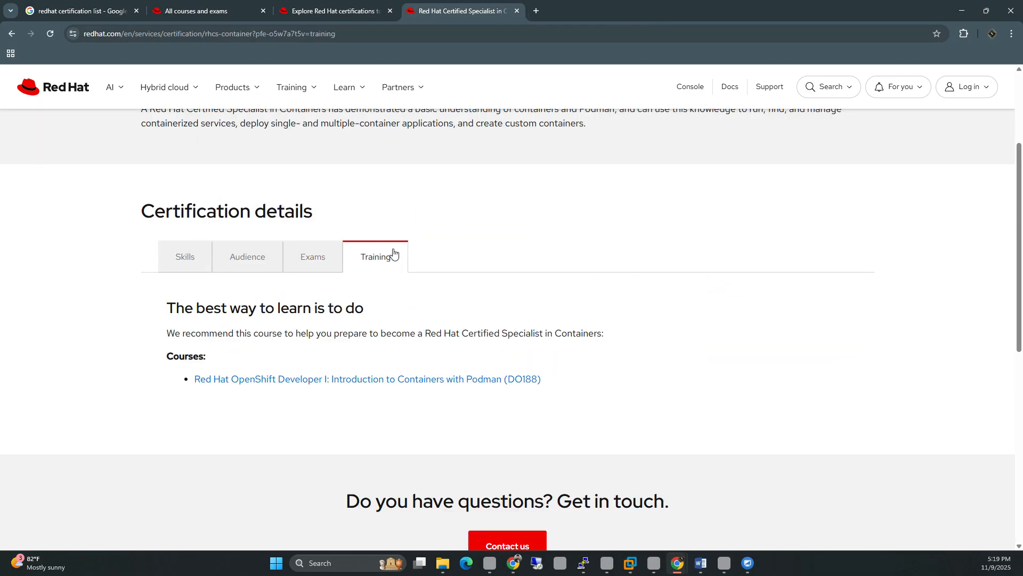
left_click(259, 380)
scroll(456, 294, "down", 4)
scroll(460, 294, "down", 10)
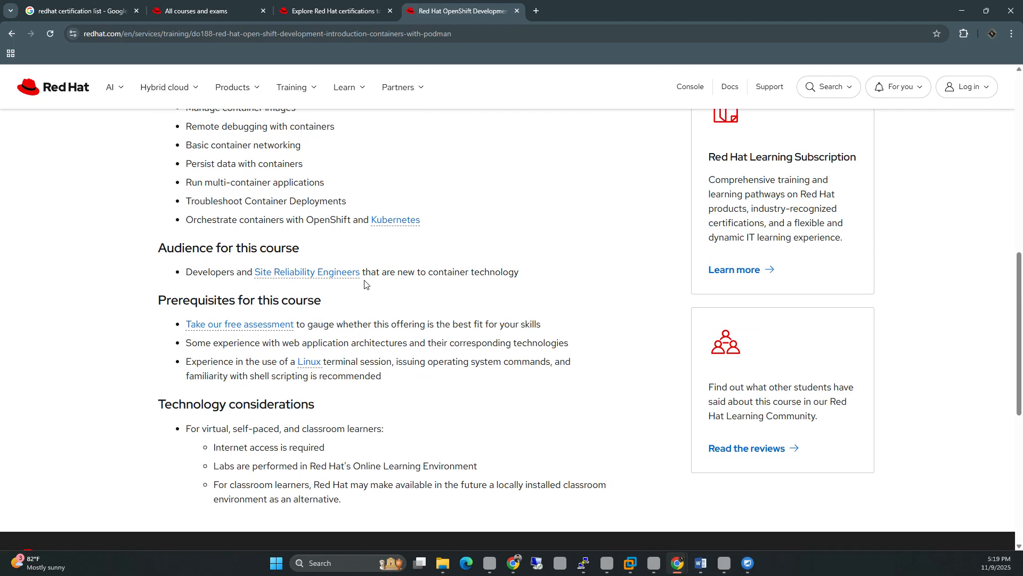
scroll(424, 221, "up", 7)
scroll(435, 212, "up", 2)
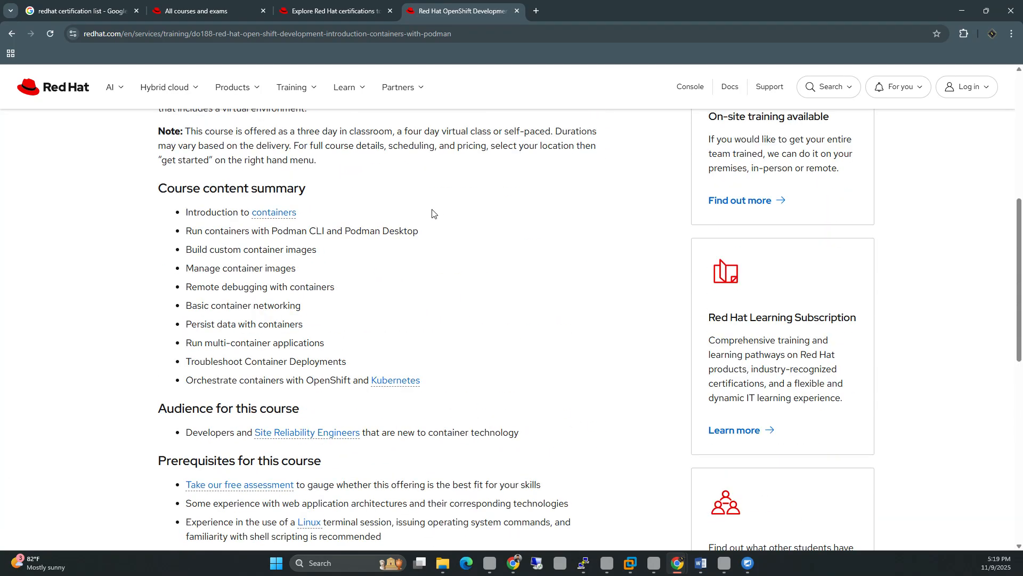
key("ctrl+w")
Step: Show the All courses and exams list, then minimize Chrome to reveal the remote VMware session
left_click(237, 312)
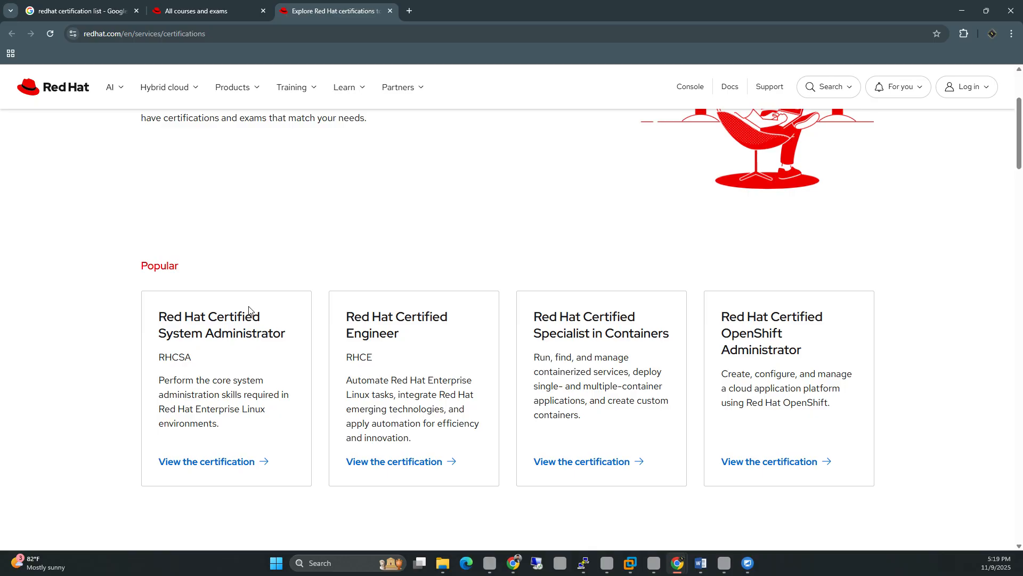
left_click(583, 561)
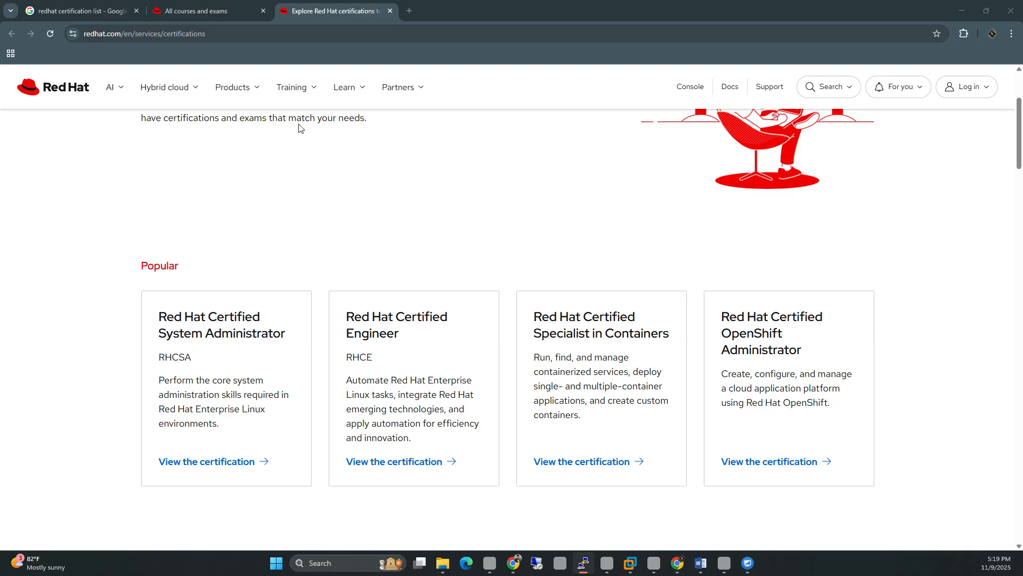
left_click(202, 7)
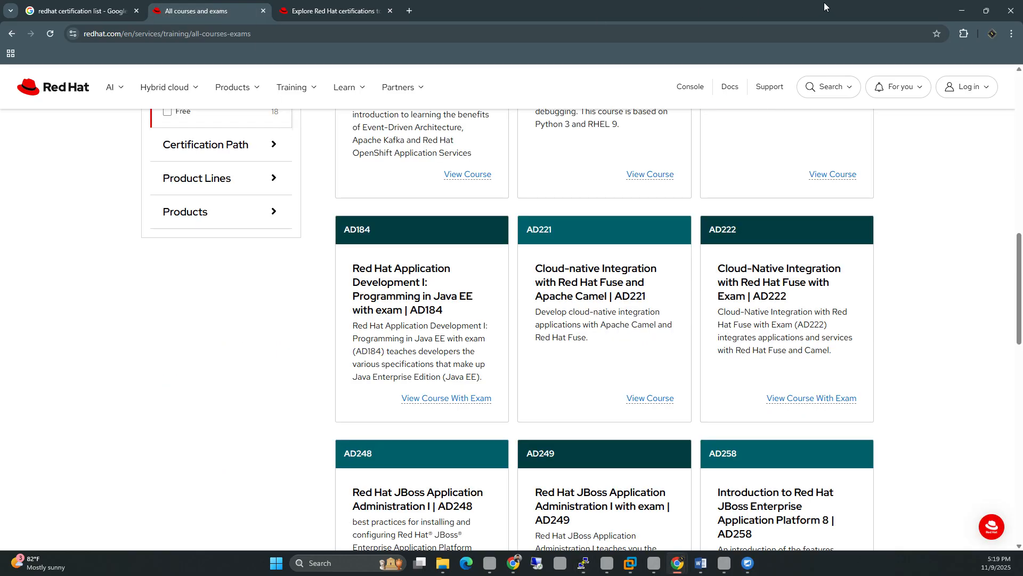
left_click(961, 10)
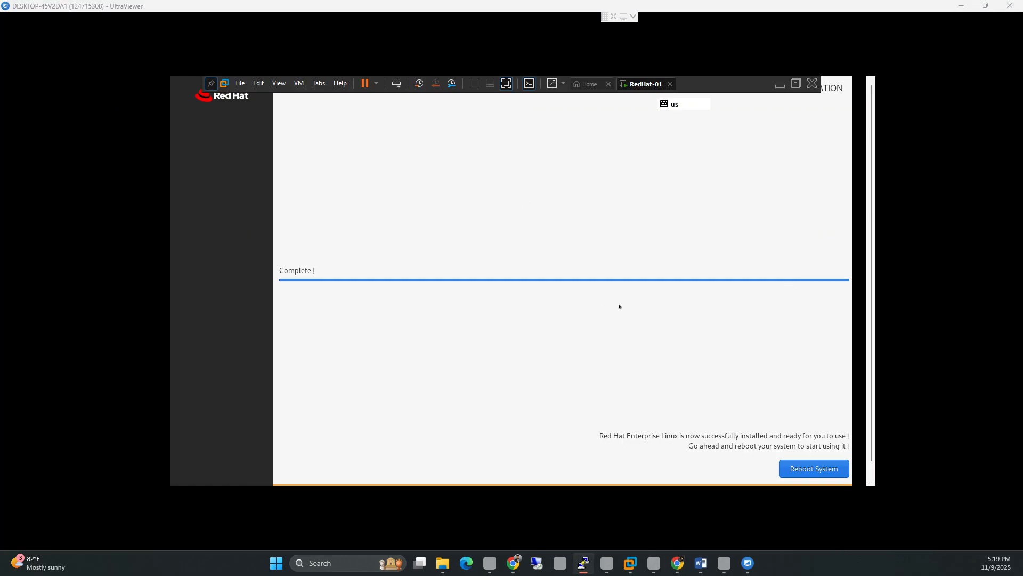
Step: Focus the RedHat-01 VM and choose Reboot System on the RHEL installer's Complete screen
key("alt+Tab")
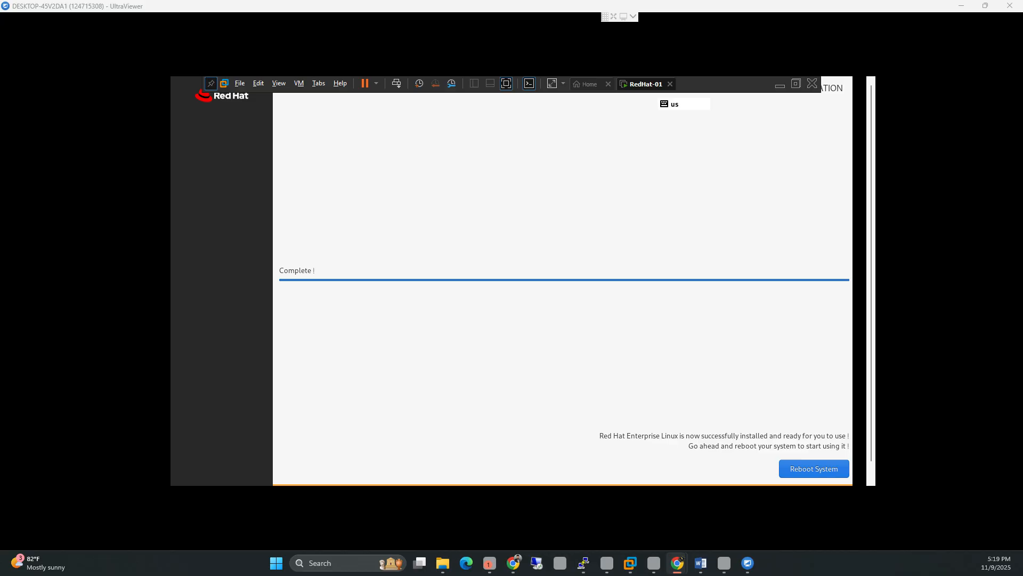
left_click(814, 469)
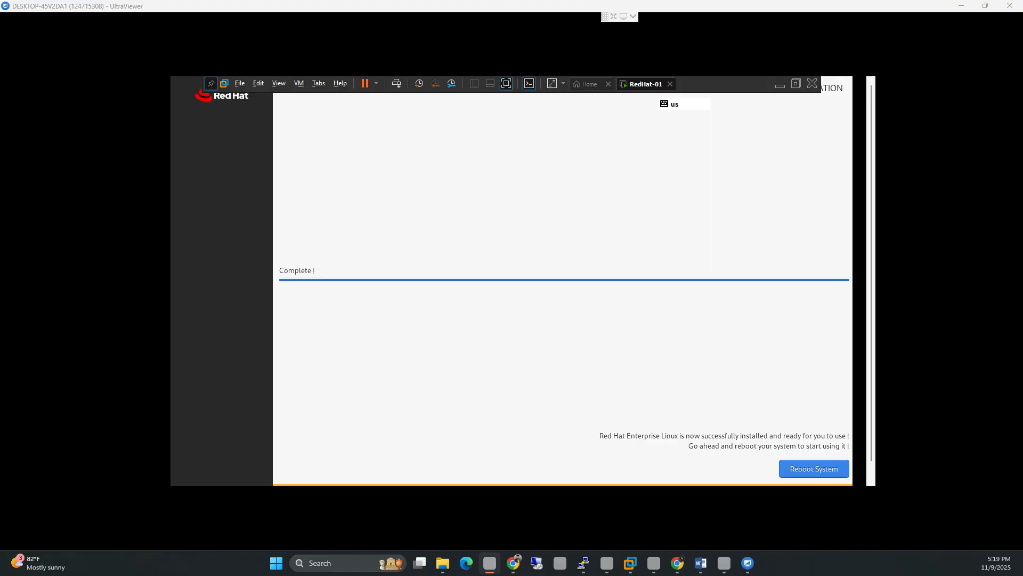
left_click(814, 468)
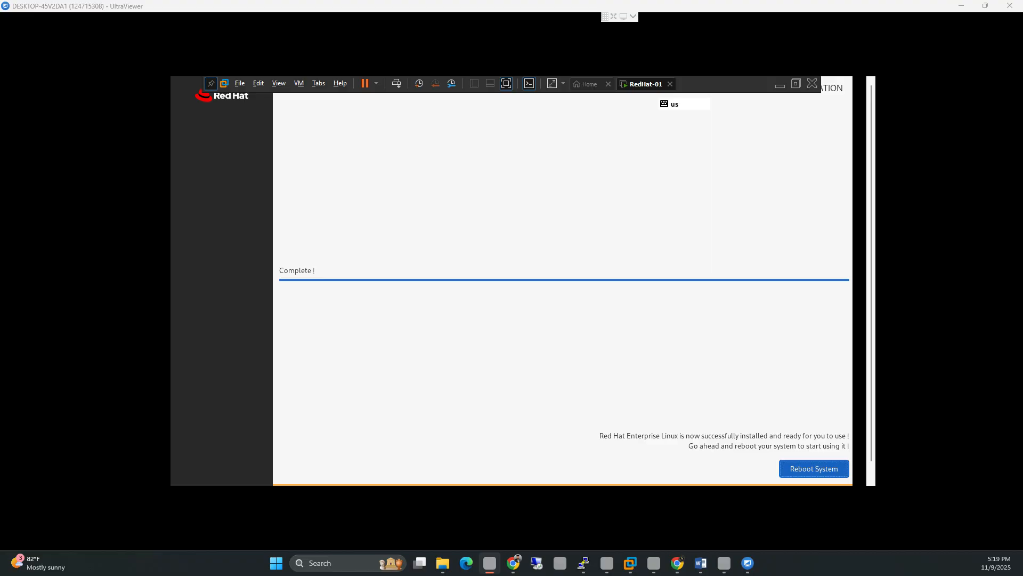
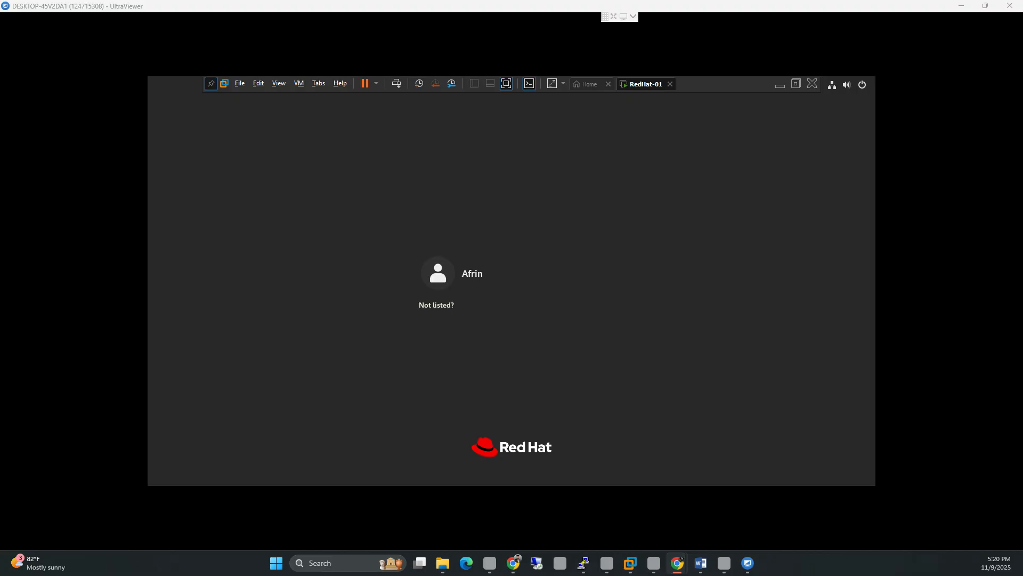
Step: Log in to the RHEL guest as root through 'Not listed?', entering the root password
left_click(436, 305)
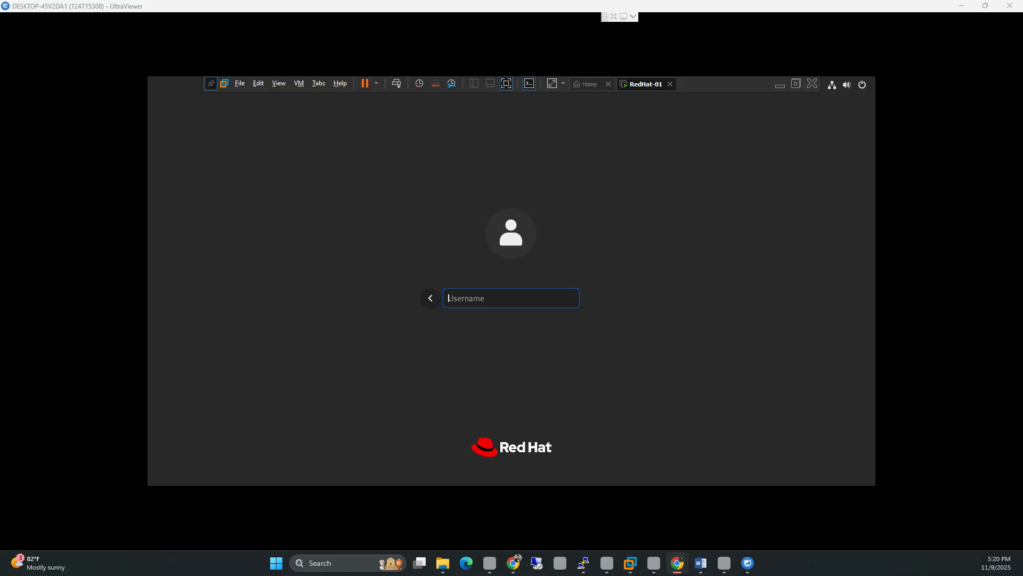
type("root")
key("Return")
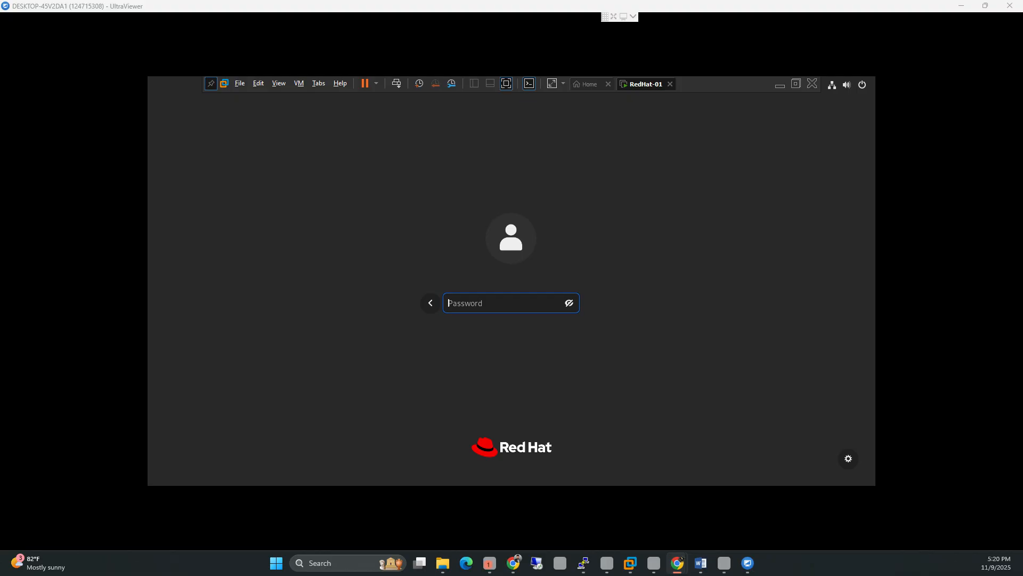
type("•••")
type("*")
key("Return")
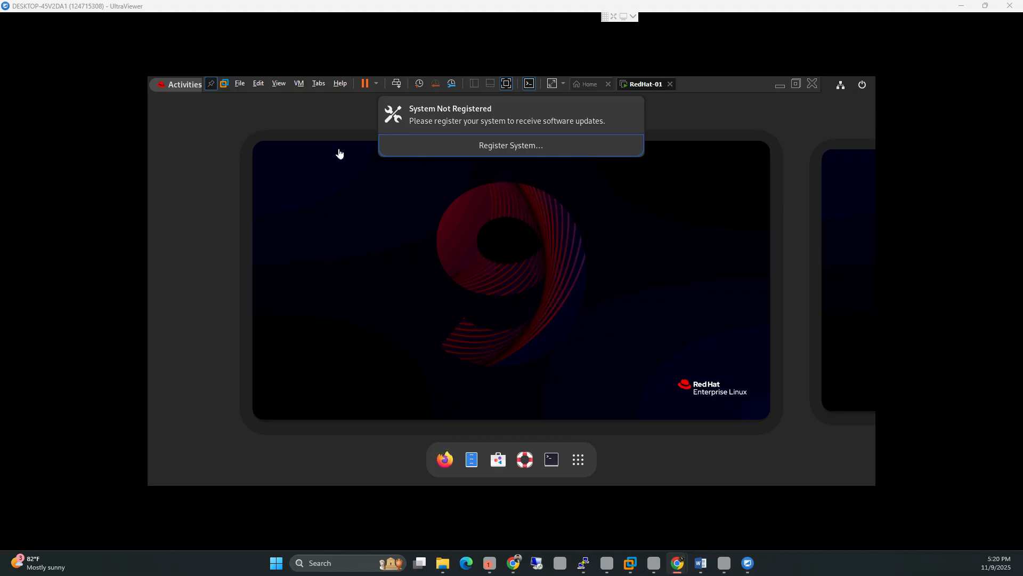
Step: Leave Activities for the desktop and close the registration and privileged-user notifications
left_click(459, 347)
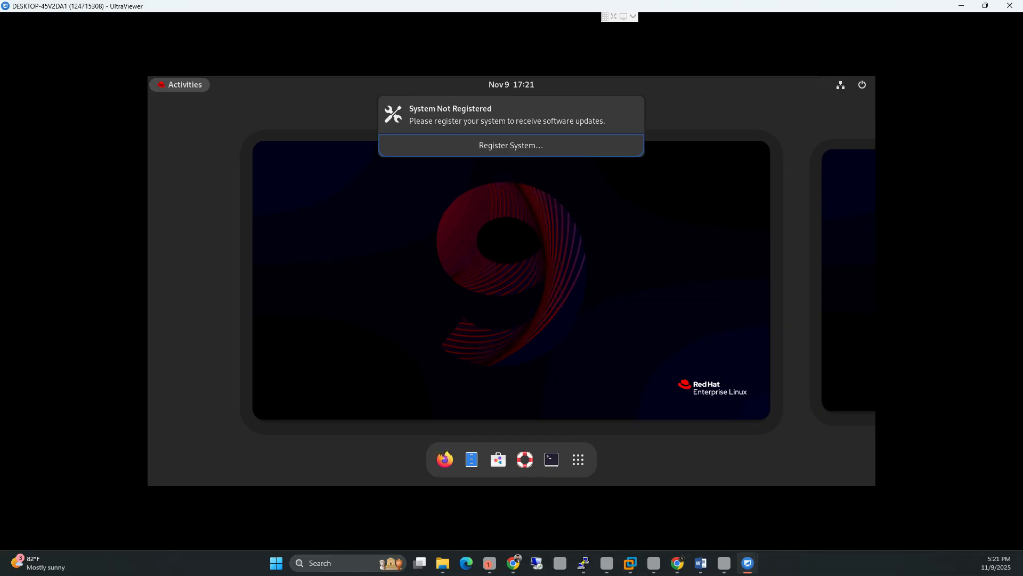
key("Escape")
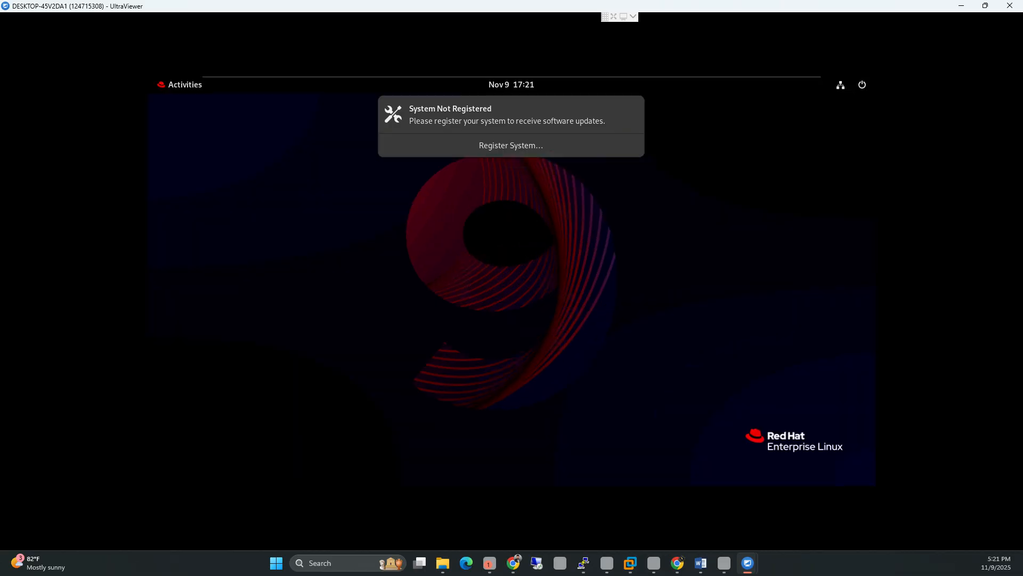
key("Tab")
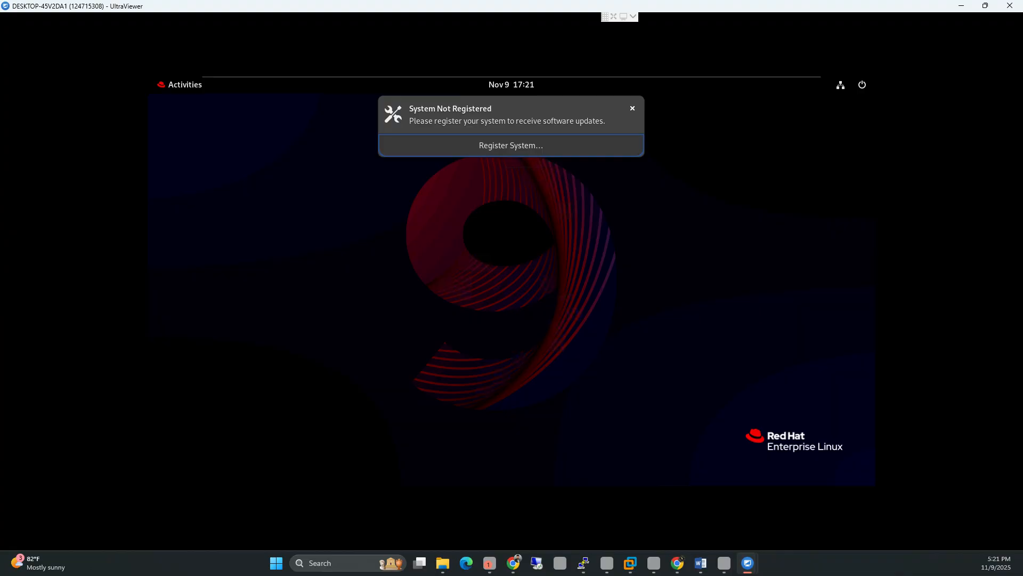
left_click(633, 108)
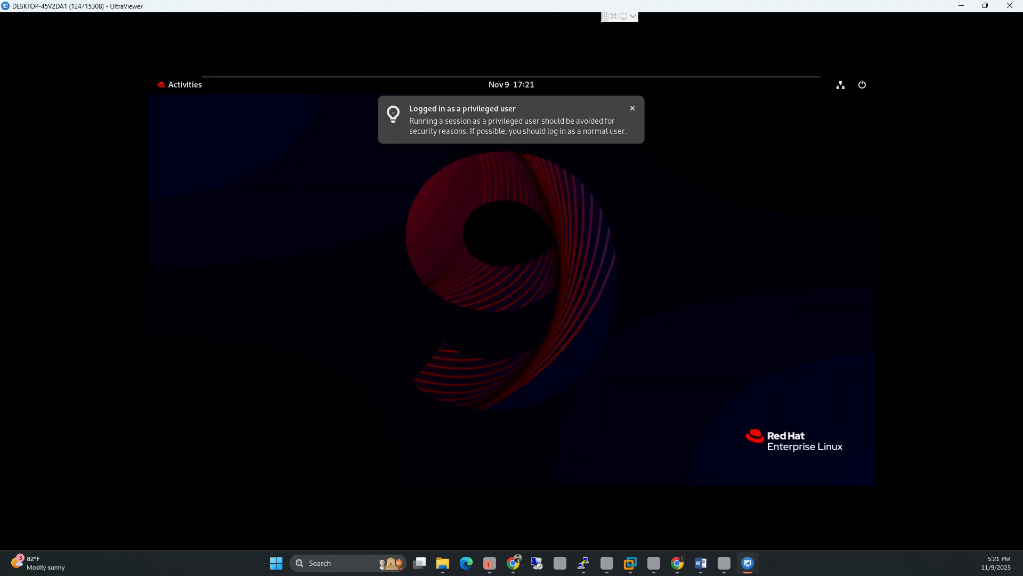
left_click(632, 108)
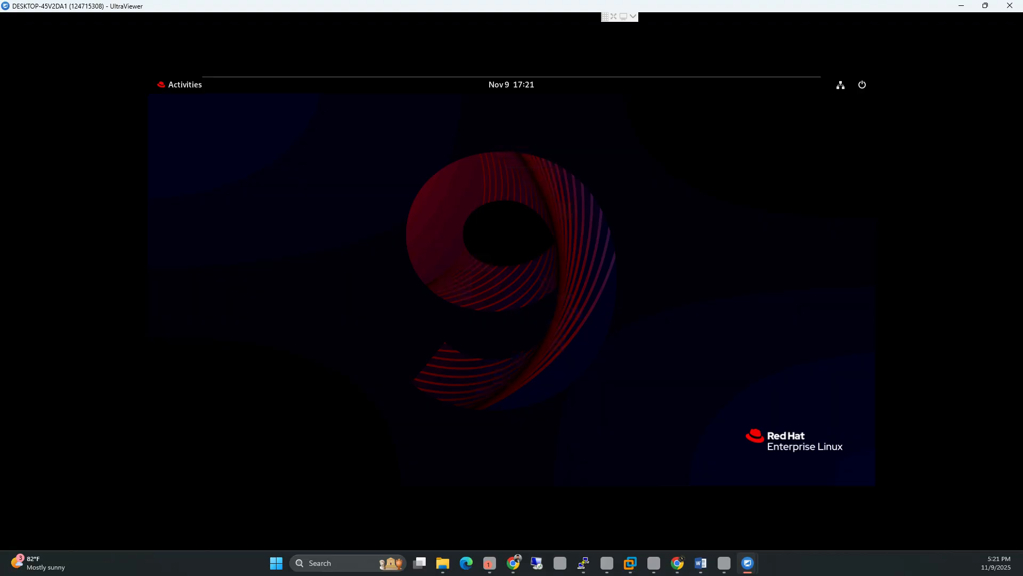
Step: Search the application overview for 'termi' to bring up Terminal
left_click(179, 85)
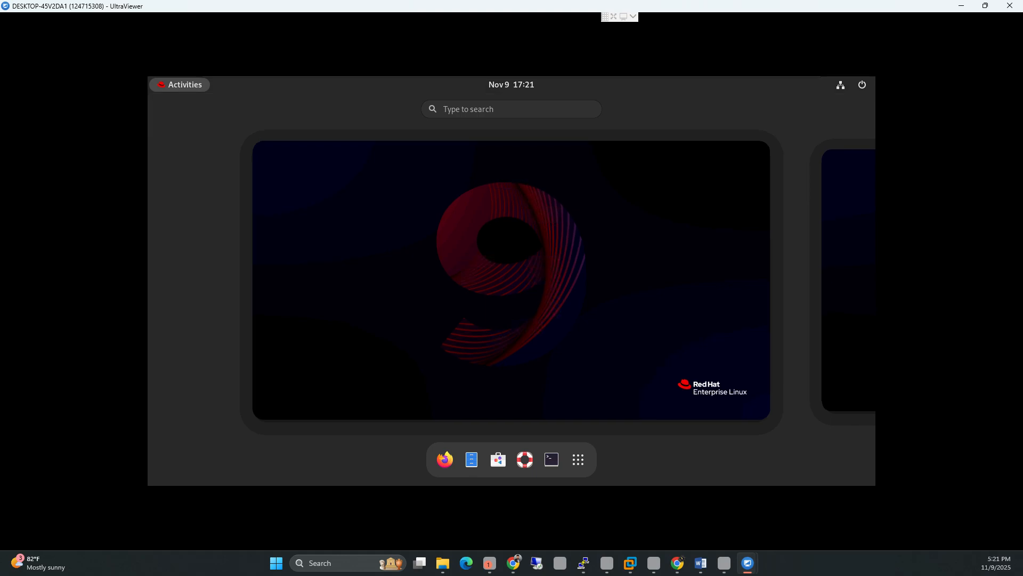
scroll(511, 280, "down", 1)
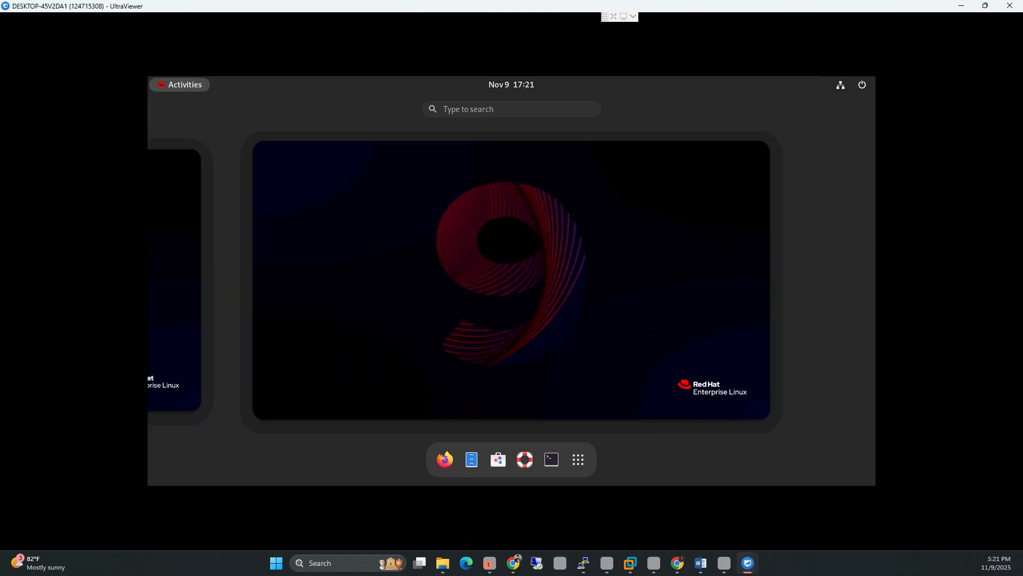
scroll(511, 281, "up", 1)
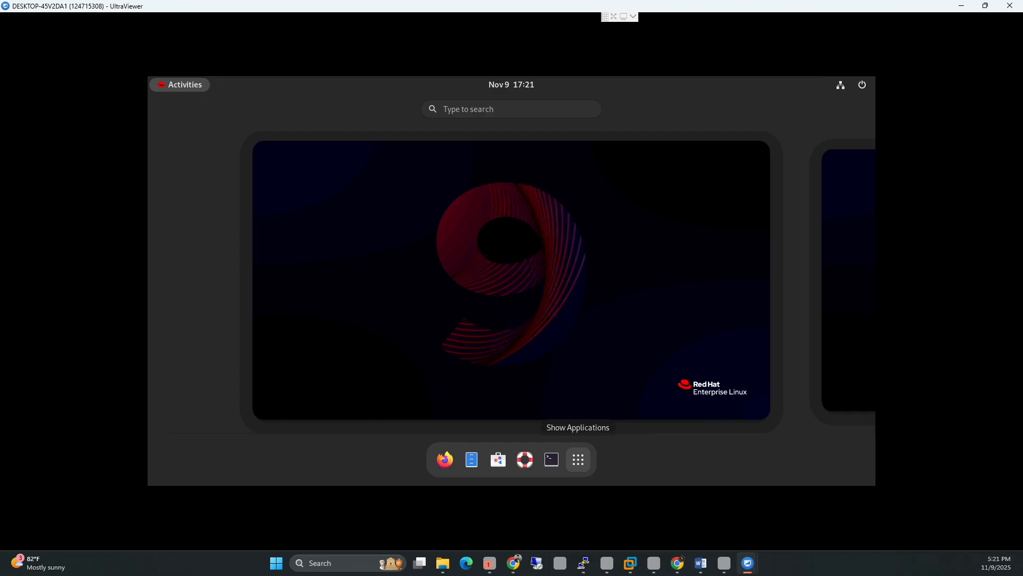
left_click(578, 459)
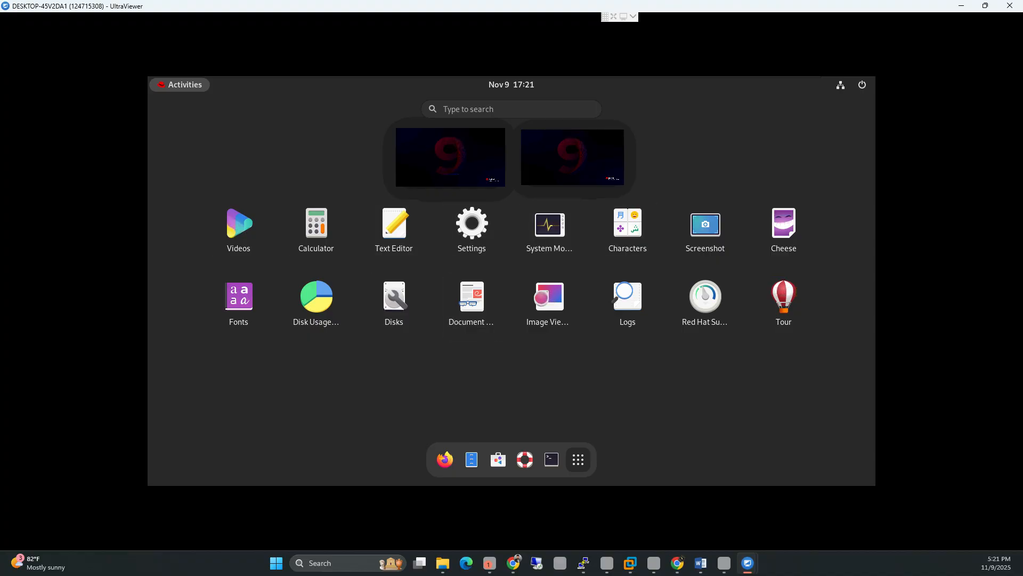
left_click(490, 109)
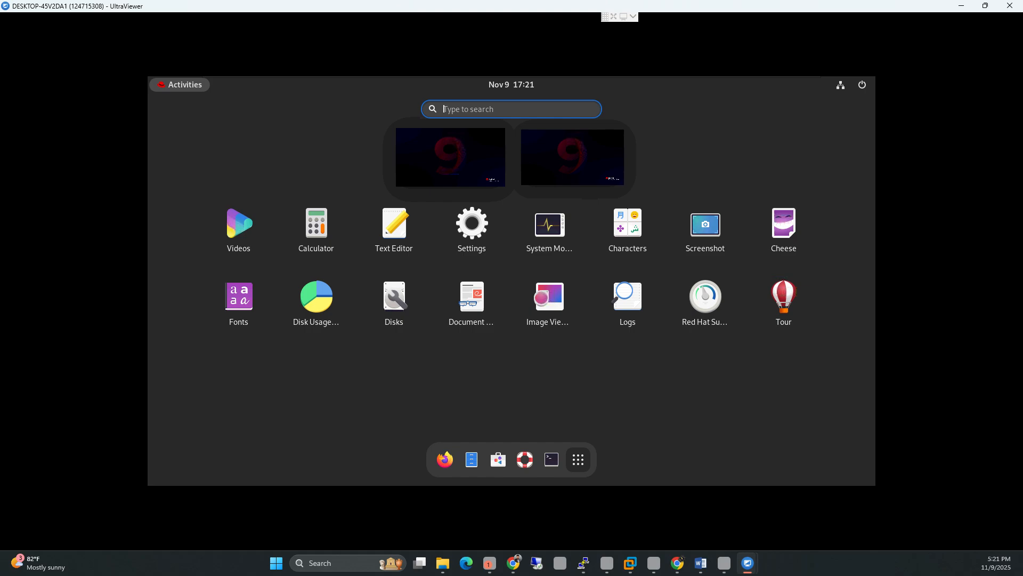
type("termi")
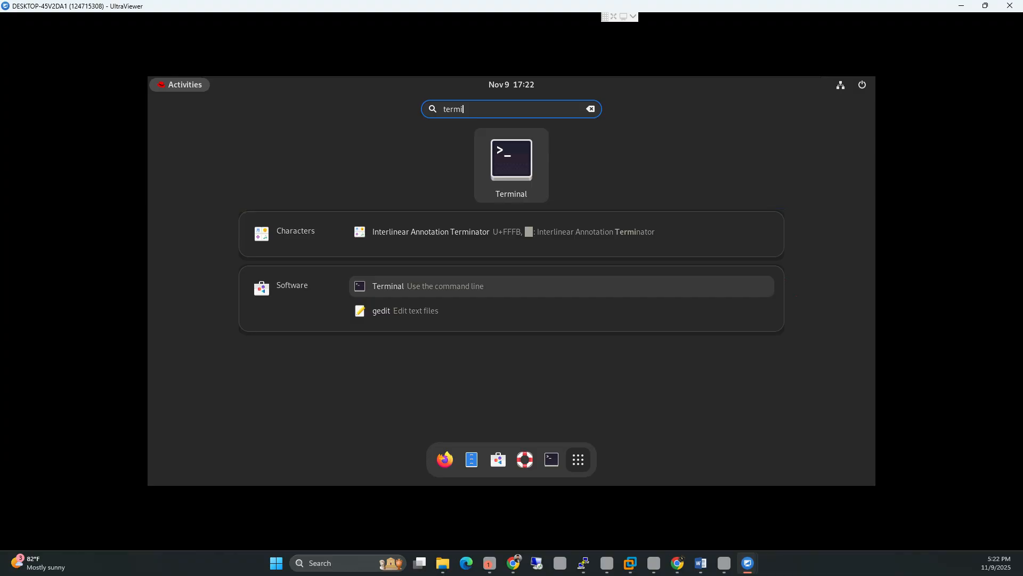
Step: Launch Terminal and run ls and pwd to inspect the root home directory
key("Return")
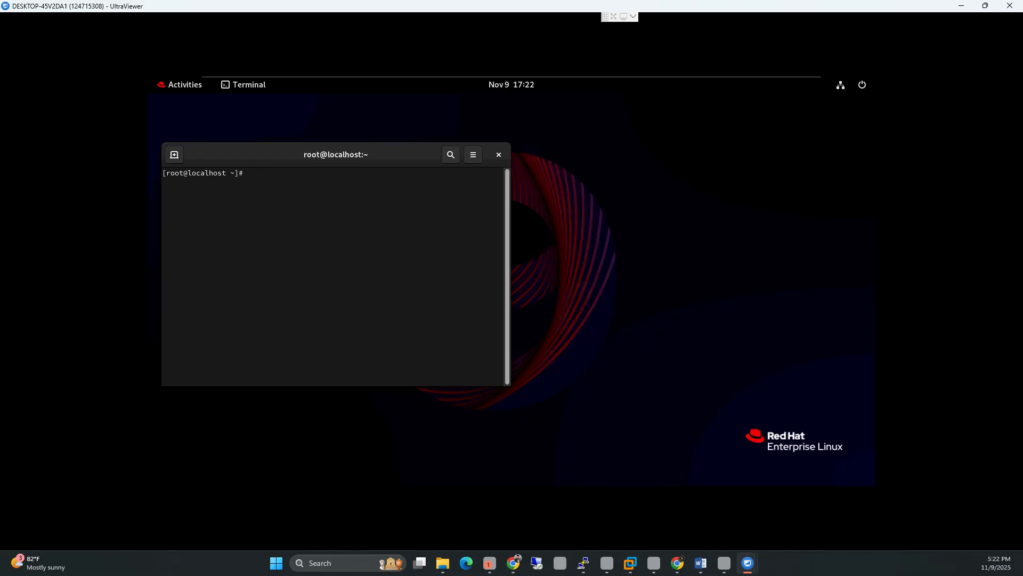
type("ls")
key("Return")
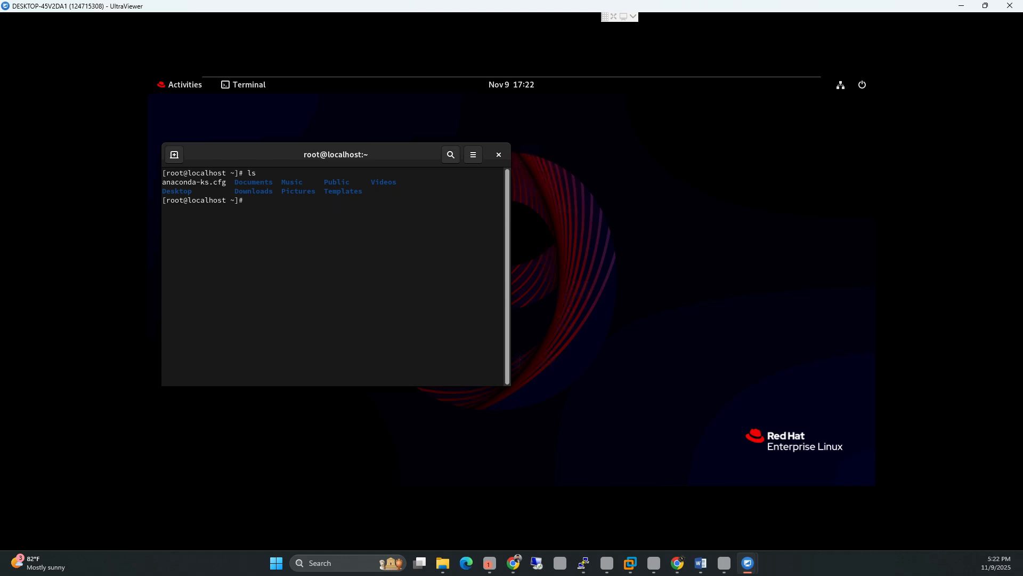
type("pwd")
key("Return")
Step: Create a test directory with mkdir test and list home to confirm it
type("mkdir test")
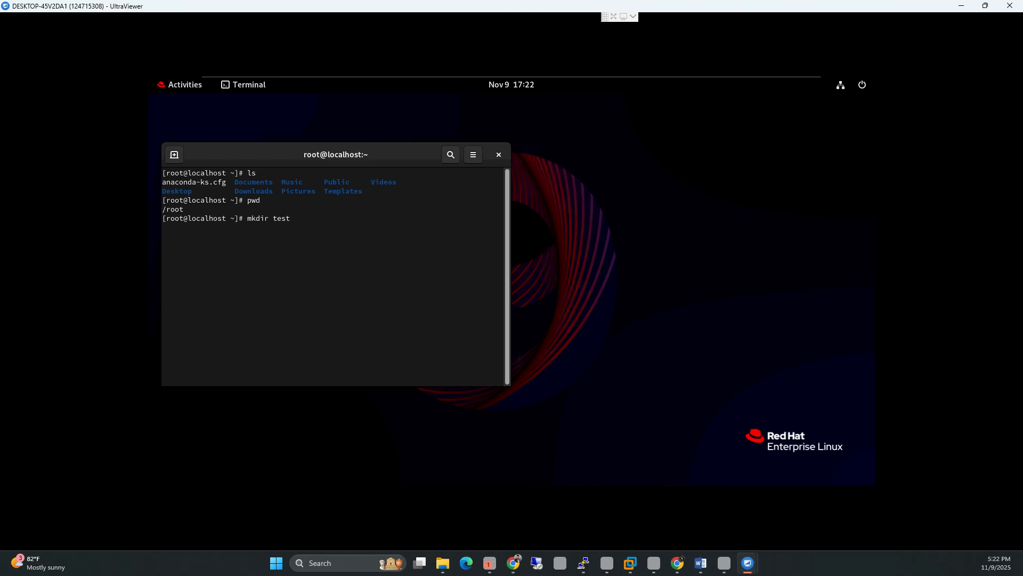
key("Return")
type("ls")
key("Return")
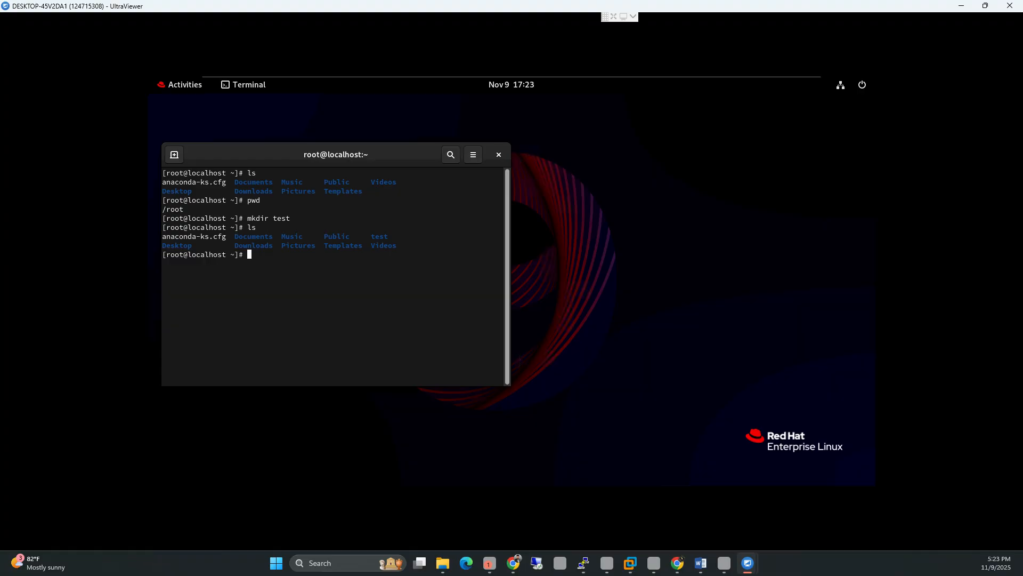
Step: Change into /root/test using Tab completion and confirm the path with pwd
type("cd")
key("Return")
type("cd test")
key("BackSpace")
key("Tab")
key("Return")
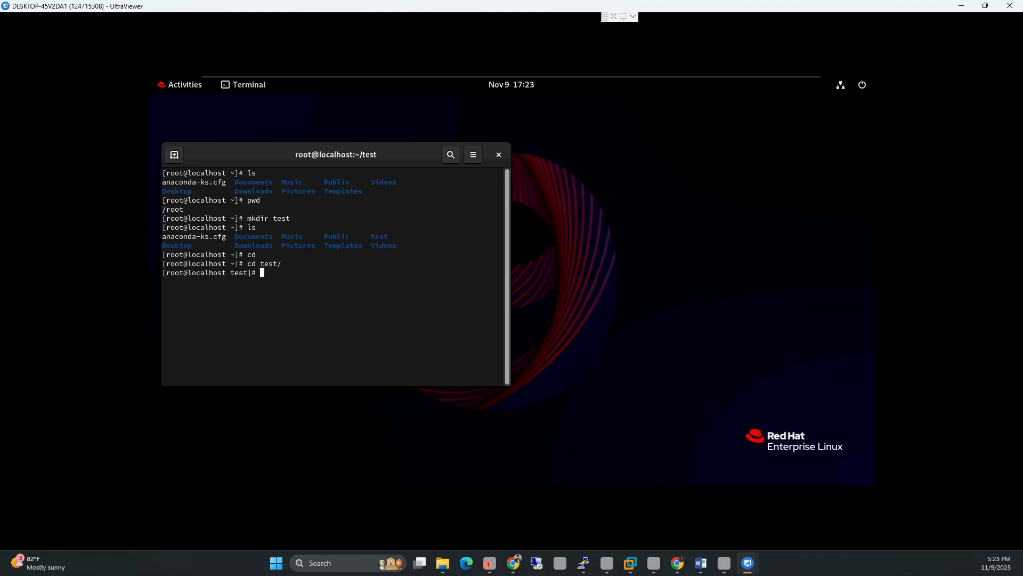
type("pwd")
key("Return")
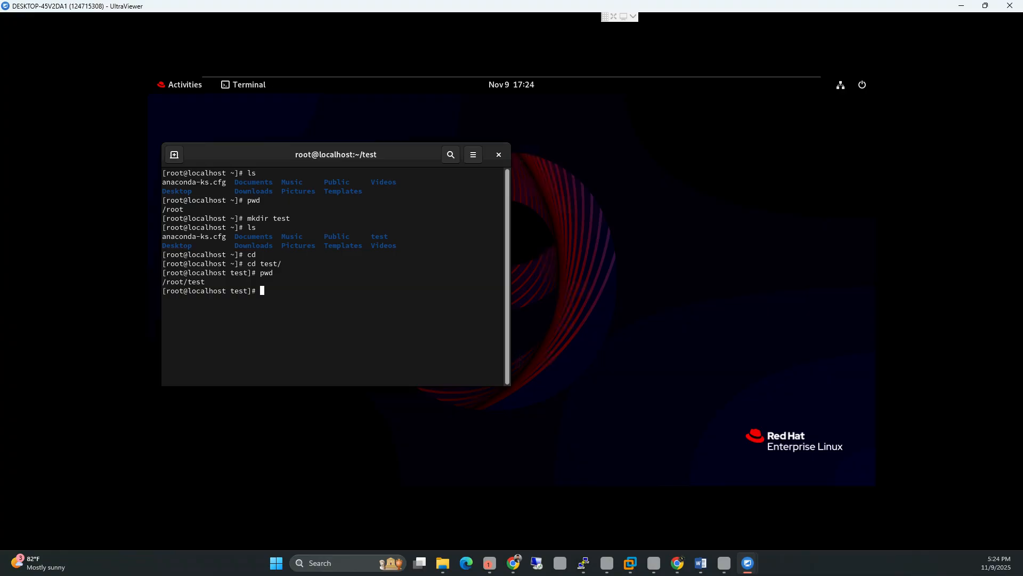
Step: Start a touch command at the /root/test prompt to create a new file
type("touch")
key("BackSpace")
key("BackSpace")
key("BackSpace")
key("BackSpace")
key("BackSpace")
type("touch")
type("new folder")
Step: Correct the file name and create the empty newfile.txt with touch
key("BackSpace")
key("BackSpace")
key("BackSpace")
key("BackSpace")
key("BackSpace")
key("BackSpace")
key("BackSpace")
key("BackSpace")
type("wfolder")
key("BackSpace")
key("BackSpace")
key("BackSpace")
key("BackSpace")
key("BackSpace")
type("ile.txt")
key("Return")
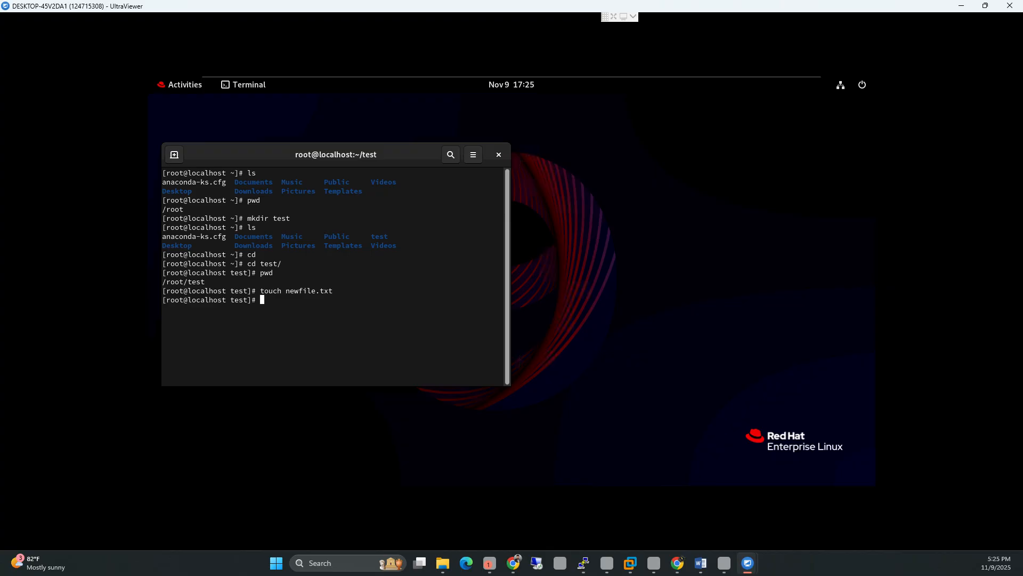
Step: List /root/test twice to confirm newfile.txt is the only file, then begin a vim command
type("ls")
key("Return")
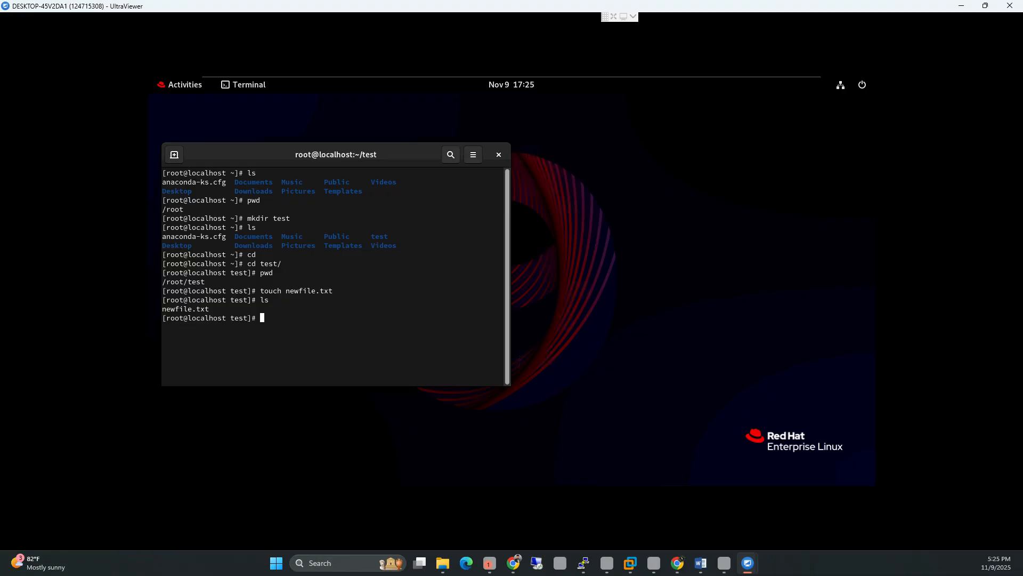
type("ls")
key("Return")
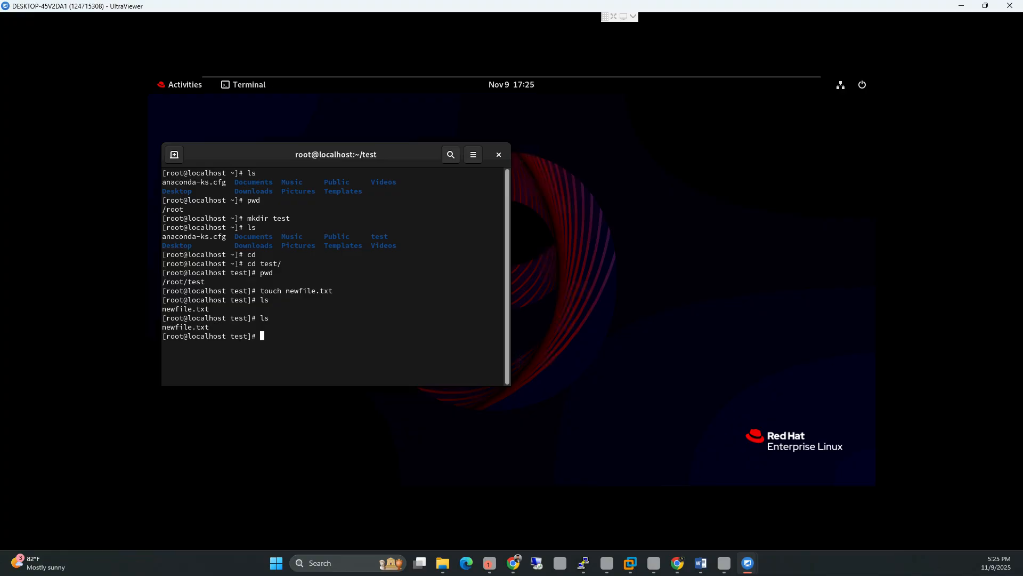
type("vim")
Step: Open newfile.txt in vim
type("newfile")
key("Tab")
key("Return")
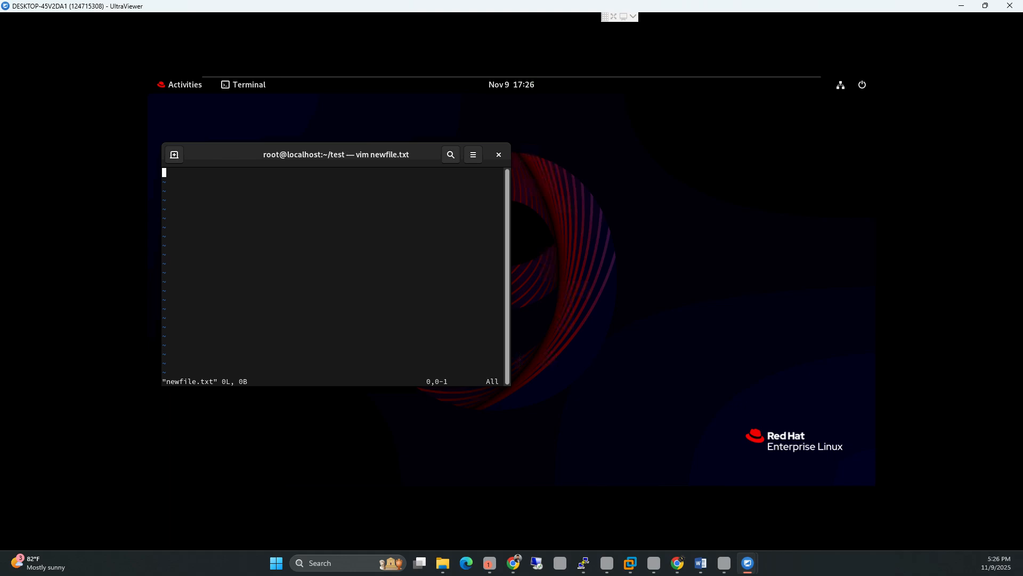
Step: Write a single line of text into newfile.txt and prepare the :wq command
key("i")
type("i")
key("BackSpace")
type("zahidur sir")
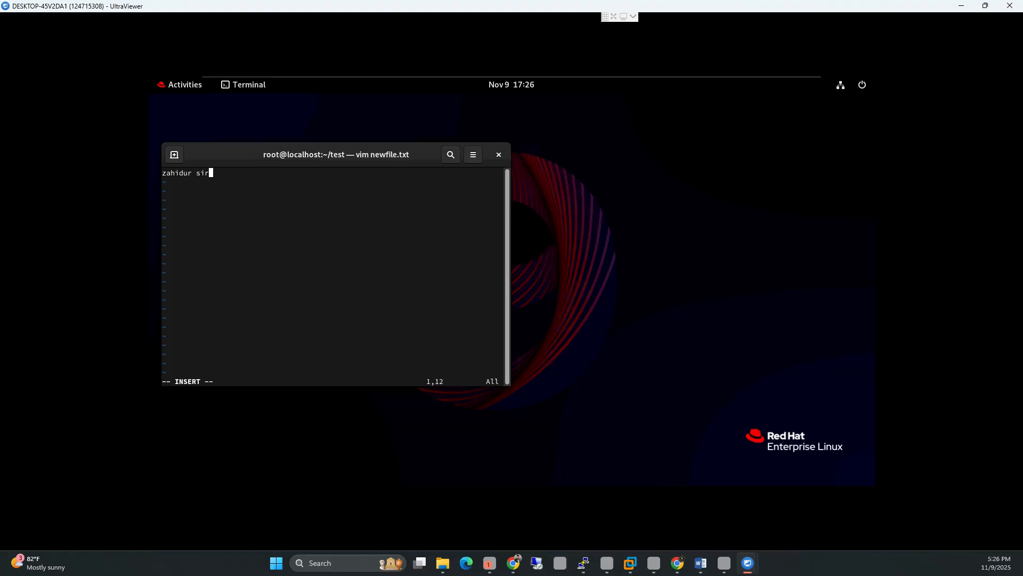
type(" peradayok")
key("Escape")
type("wq")
Step: Save newfile.txt, print its contents with cat, and return to /root with cd ..
key("Return")
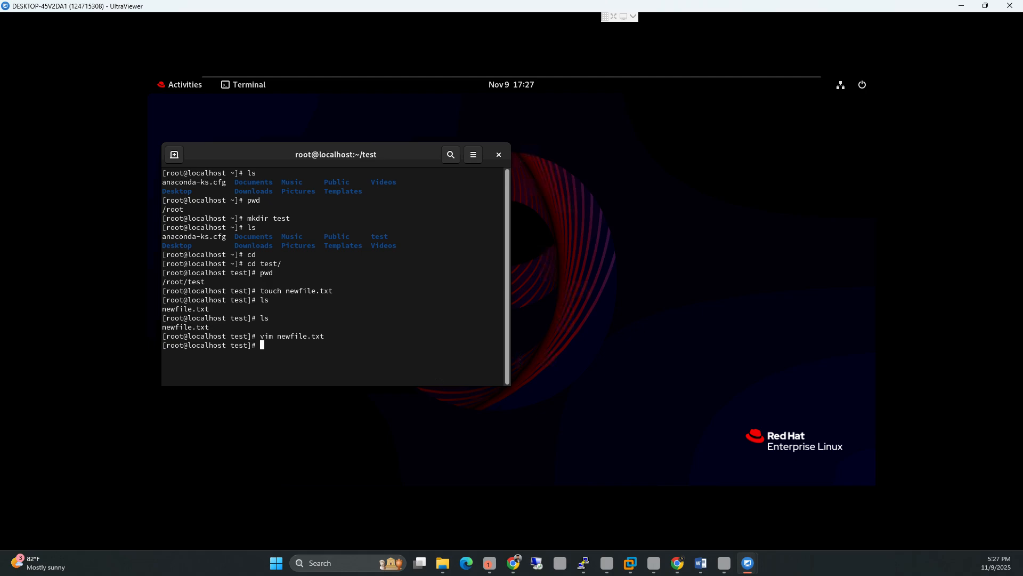
type("cat ne")
key("Tab")
key("Return")
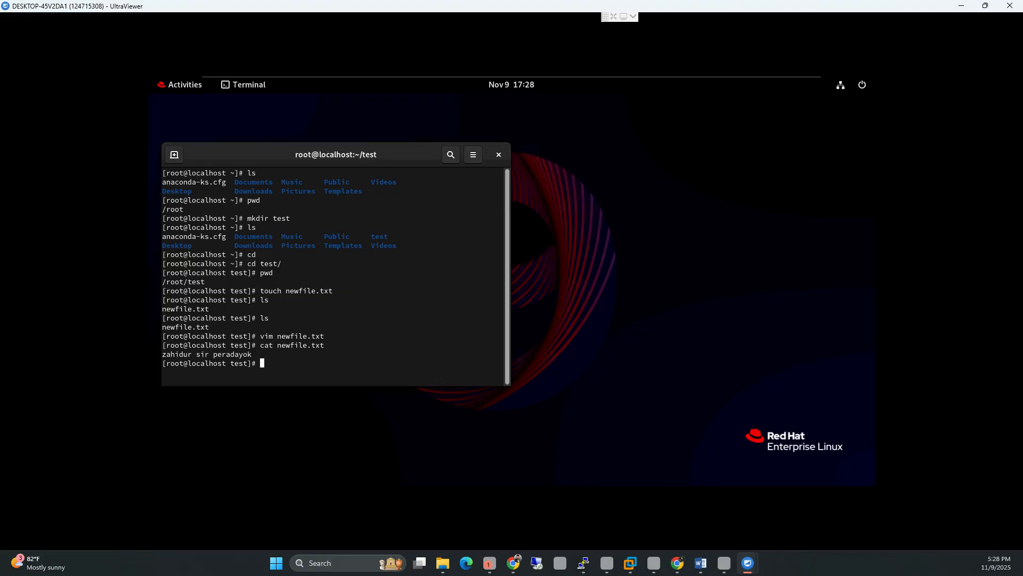
type("cd ..")
key("Return")
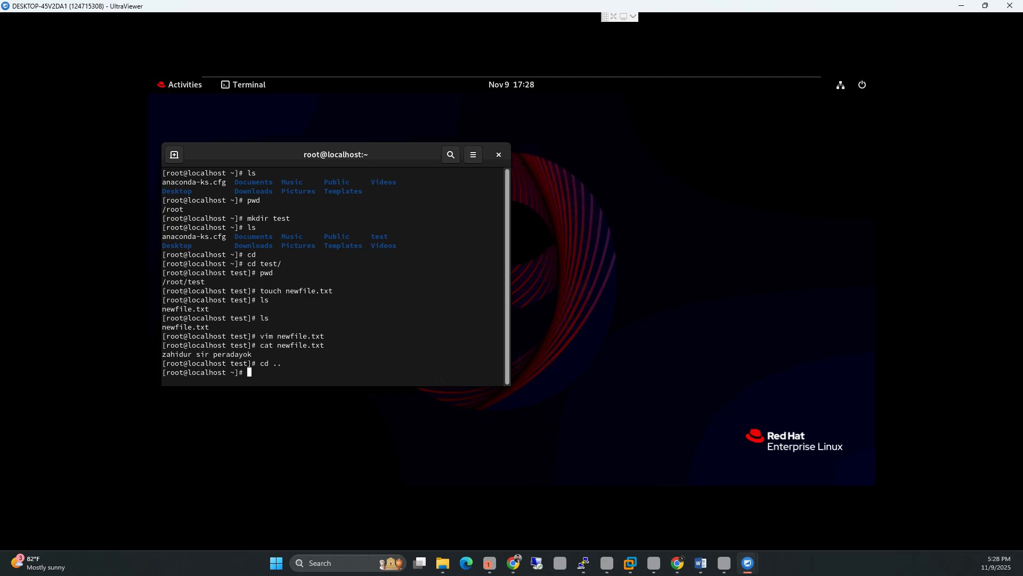
Step: Run pwd to confirm /root and select the /root/test and /root output lines
type("pwd")
key("Return")
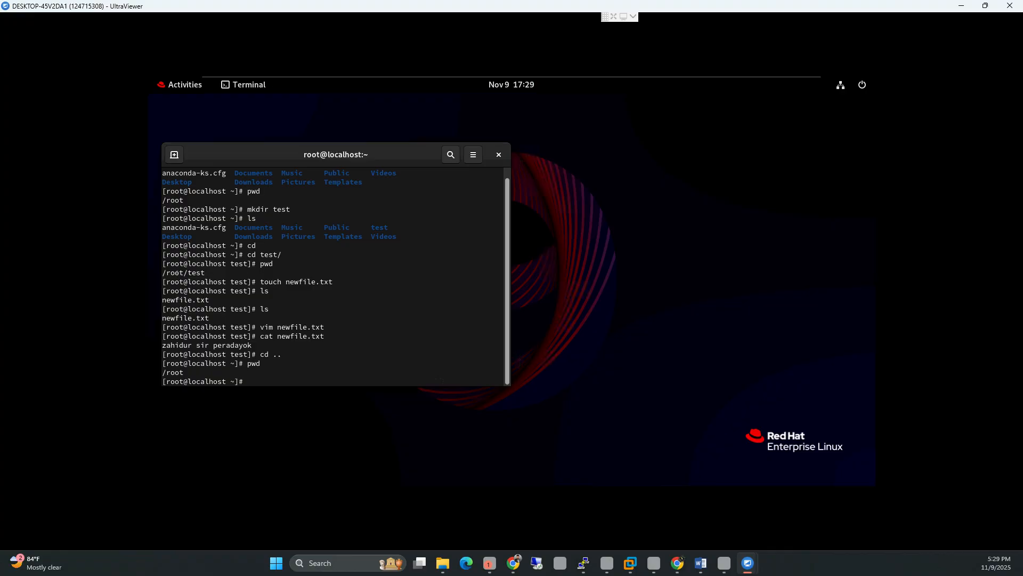
mouse_move(170, 272)
left_mouse_down()
mouse_move(165, 265)
mouse_move(164, 276)
left_mouse_up()
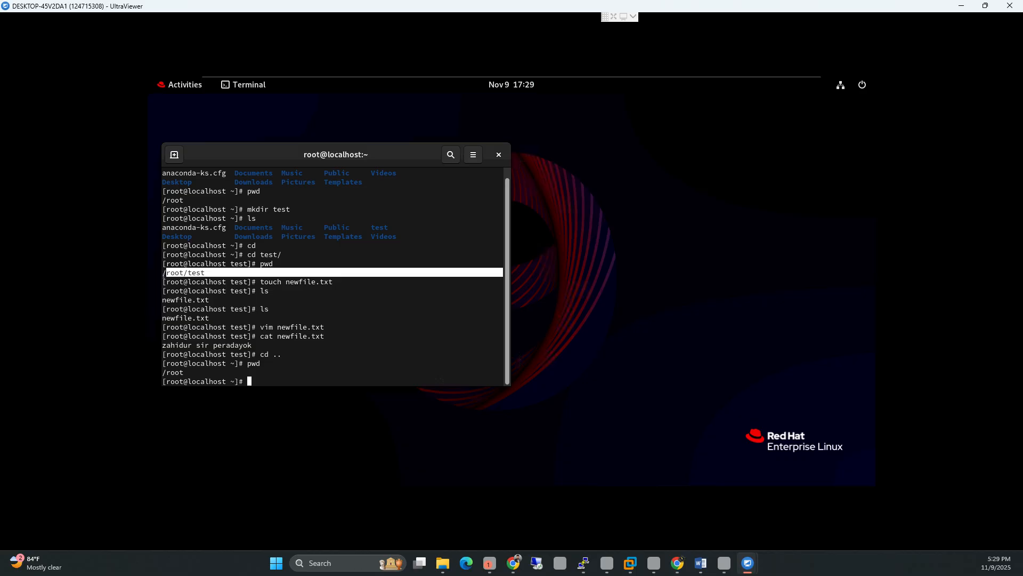
left_click(164, 281)
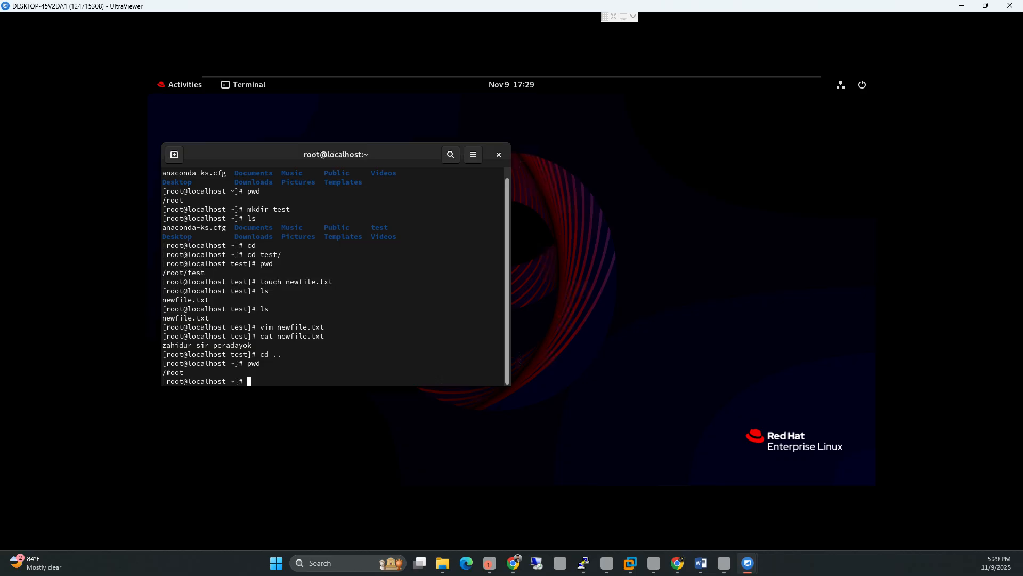
left_click_drag(193, 374, 168, 373)
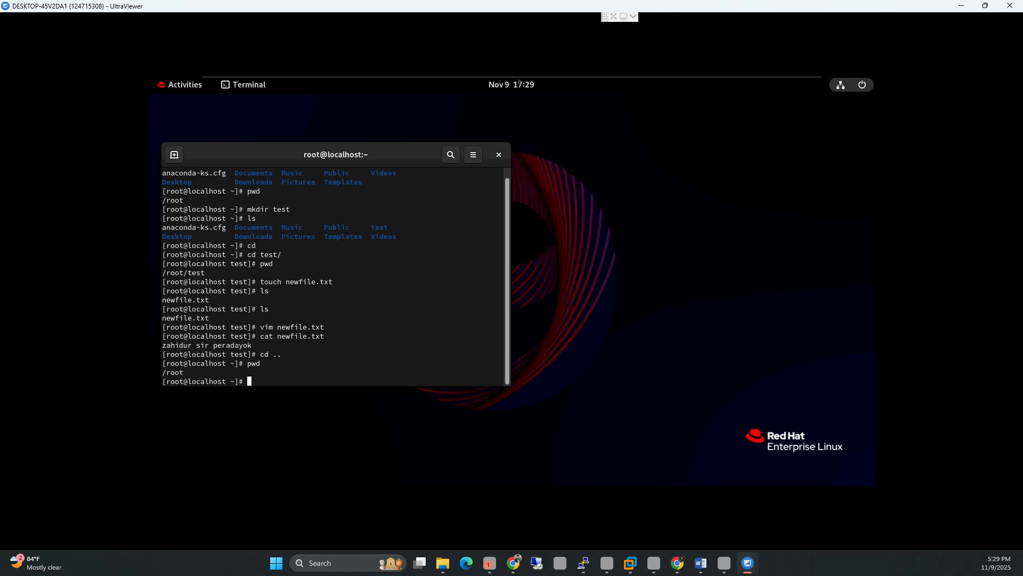
Step: Exit full screen and power off RedHat-01 by running init 0 in the guest
mouse_move(520, 76)
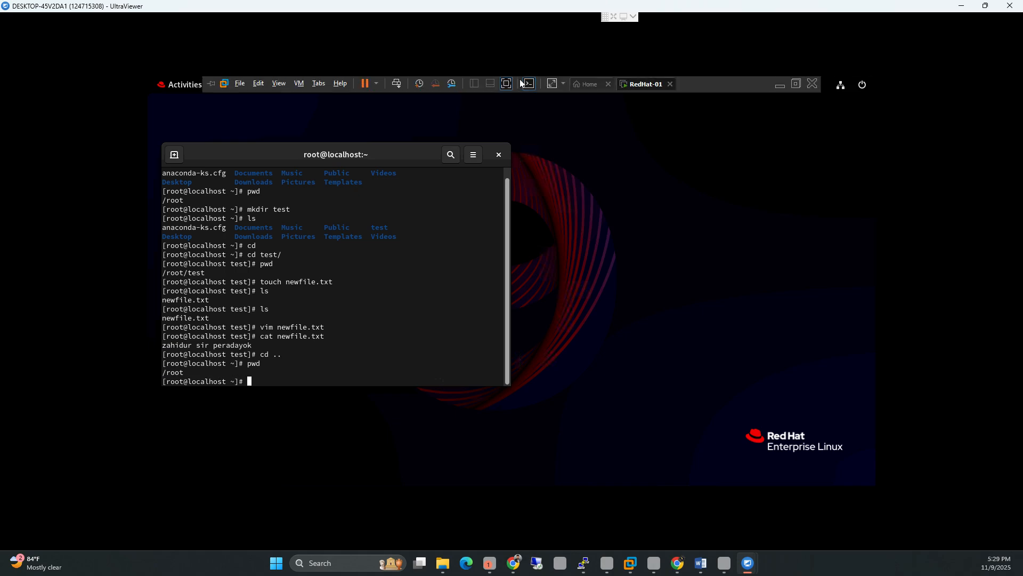
left_click(211, 83)
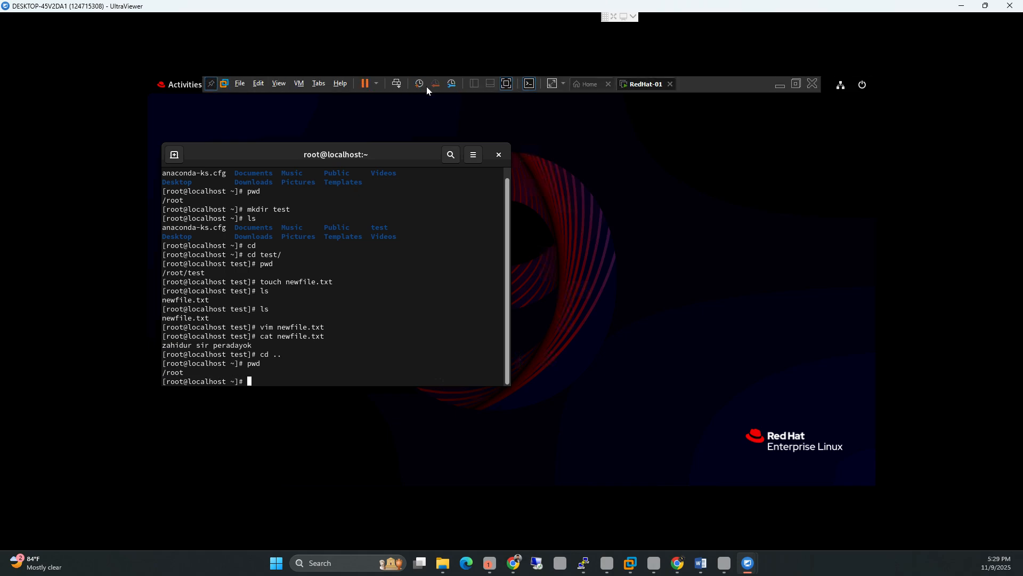
left_click(506, 83)
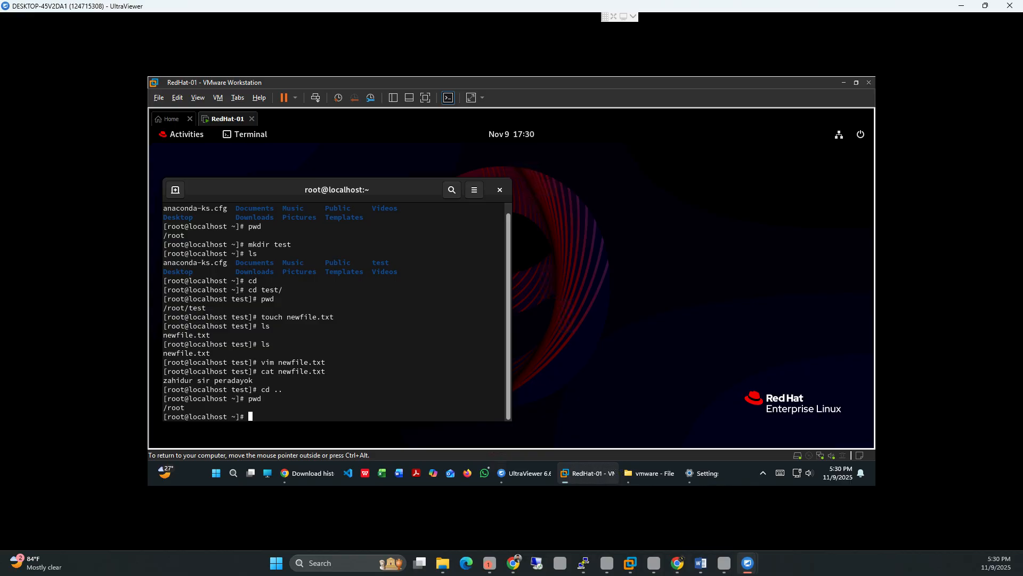
type("init 0")
key("Return")
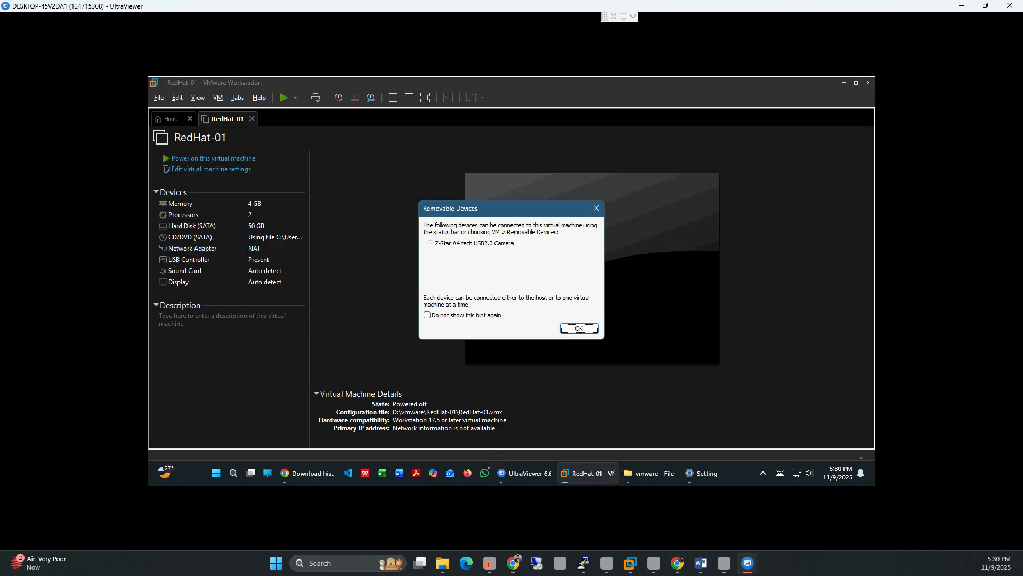
Step: Dismiss the Removable Devices notice, then close VMware Workstation and relaunch it from the desktop shortcut
left_click(579, 329)
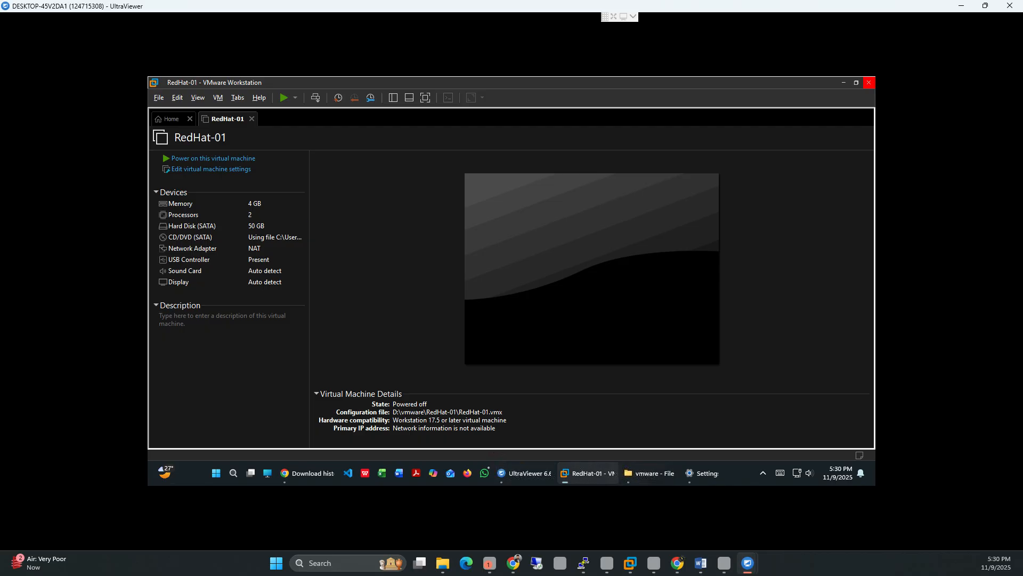
left_click(869, 82)
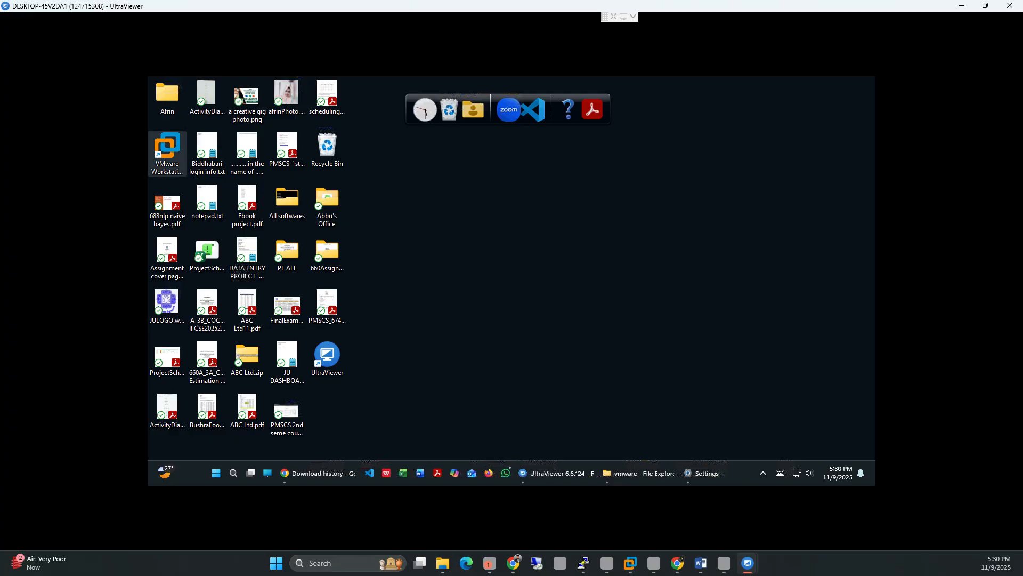
left_click(167, 145)
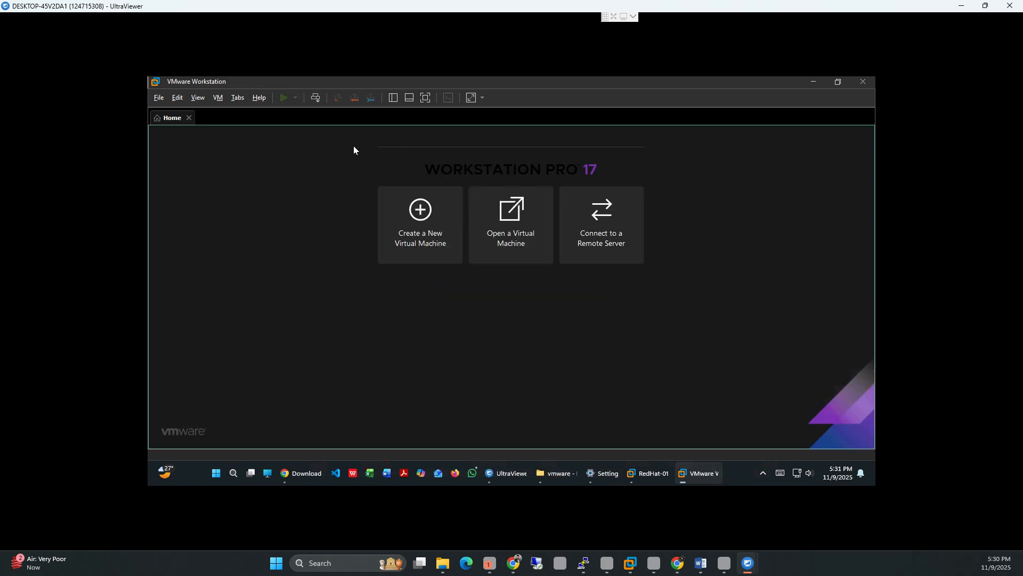
Step: Show the Library pane and select RedHat-01 under My Computer
left_click(393, 98)
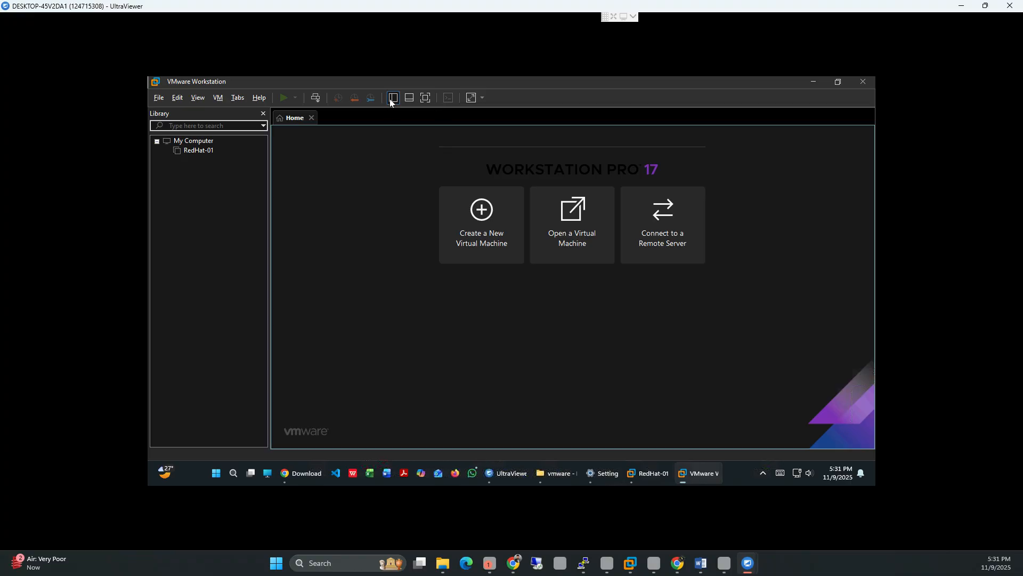
left_click(196, 151)
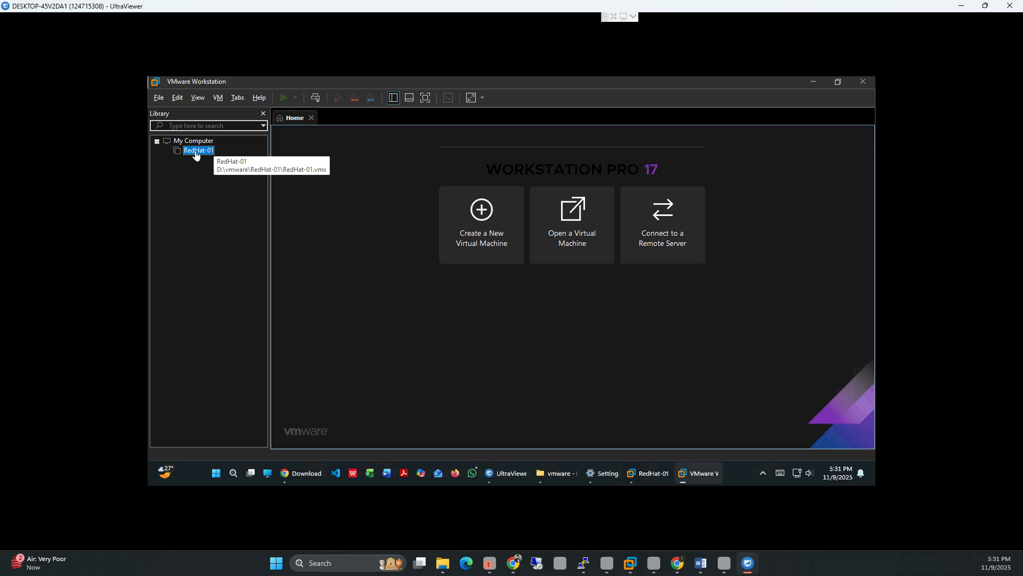
Step: Remove the in-use RedHat-01 entry from the Home window's library and bring RedHat-01's window forward
double_click(196, 151)
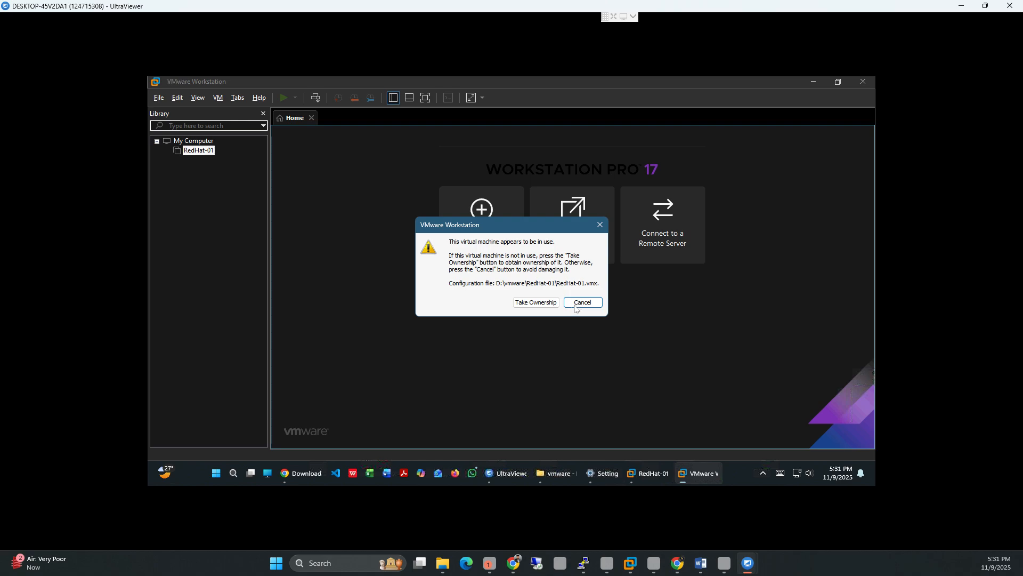
left_click(578, 304)
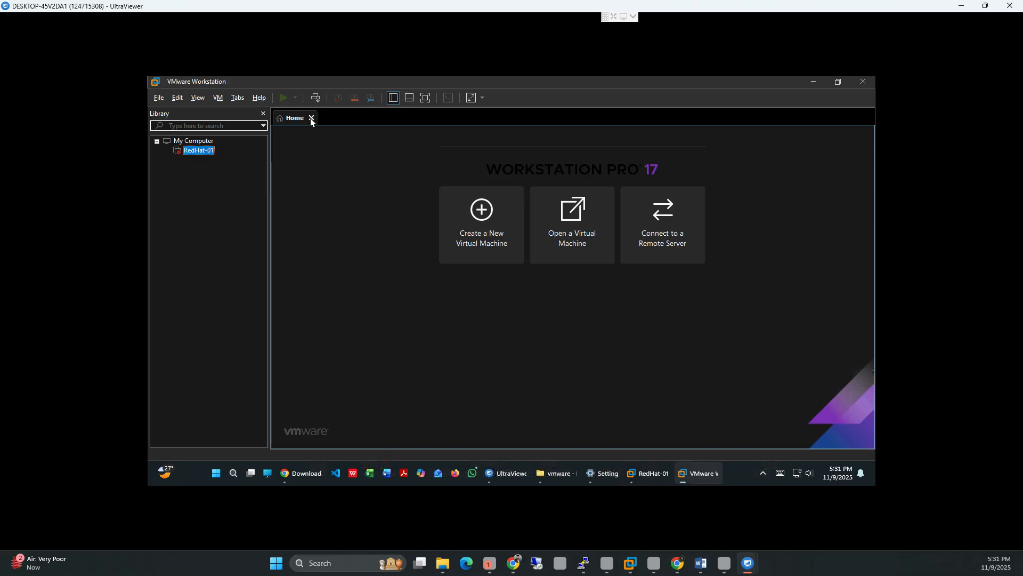
double_click(188, 154)
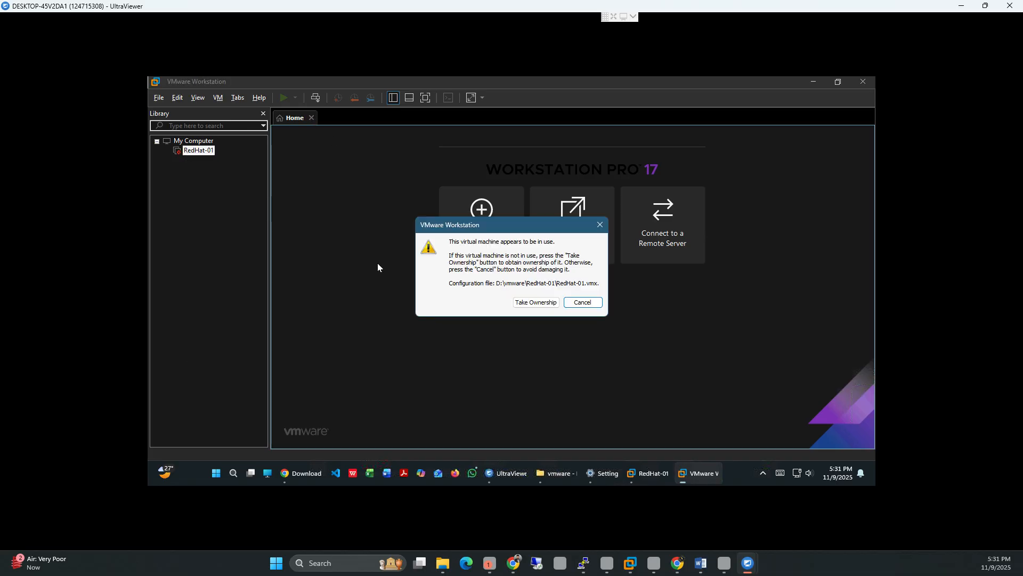
left_click(528, 302)
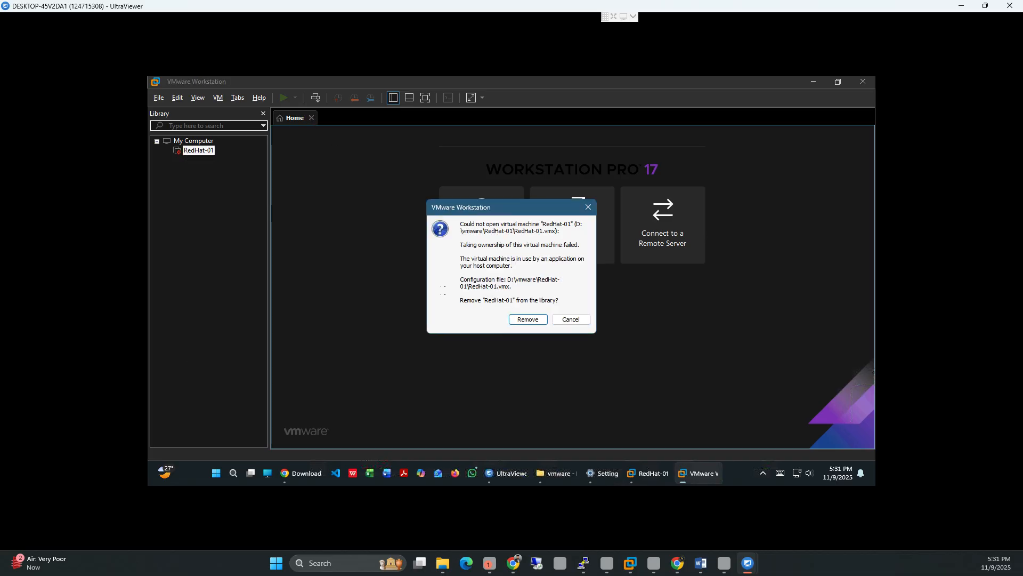
left_click(525, 323)
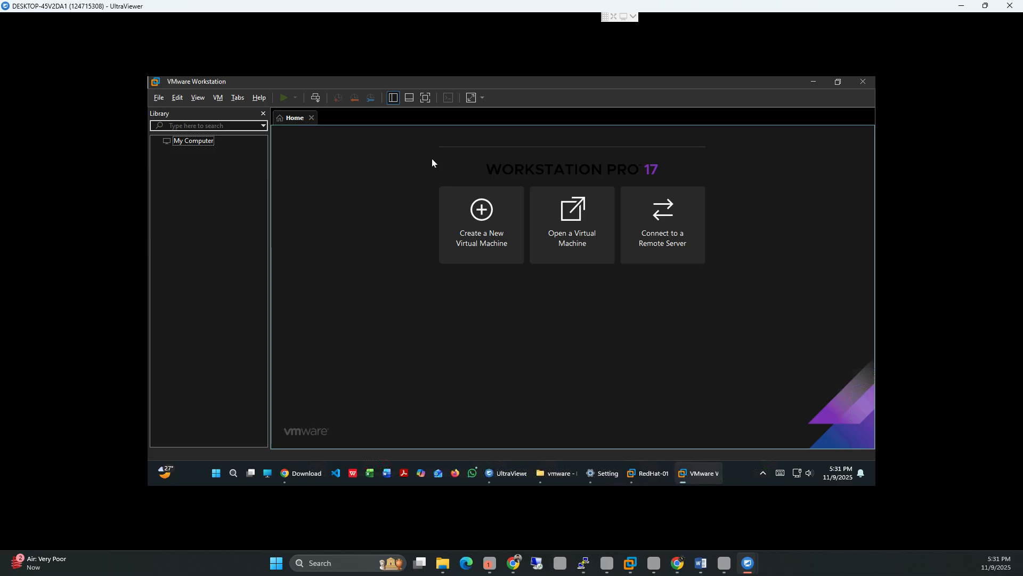
left_click(814, 79)
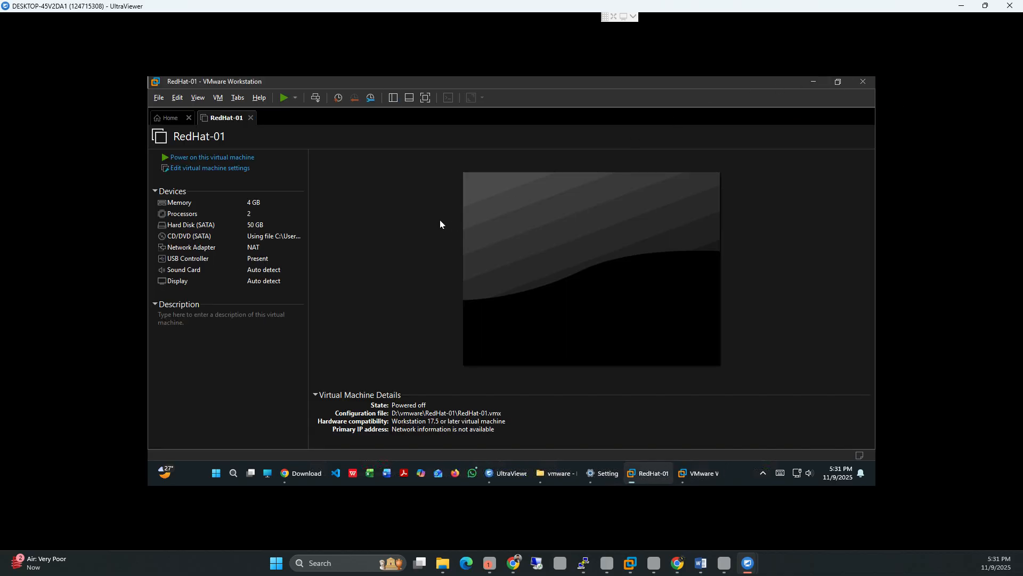
Step: Close the duplicate Workstation Home window, keeping only the RedHat-01 window
left_click(813, 83)
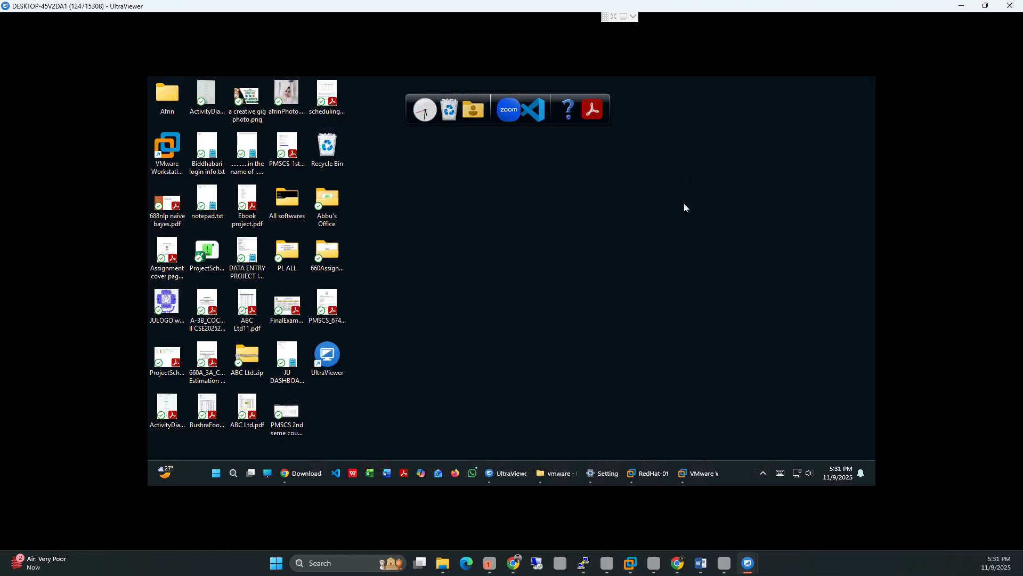
left_click(691, 474)
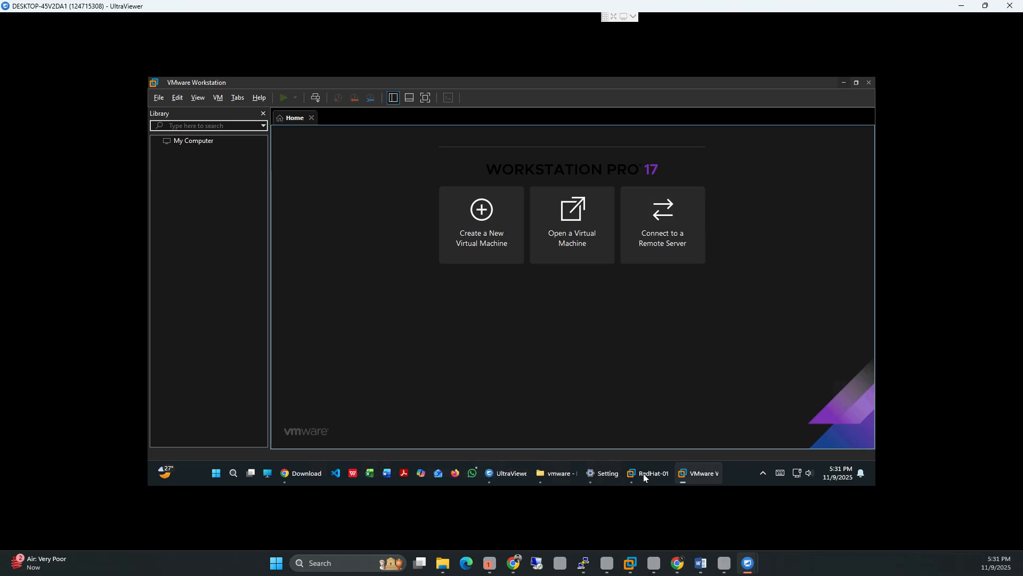
left_click(643, 474)
left_click(702, 475)
left_click(871, 84)
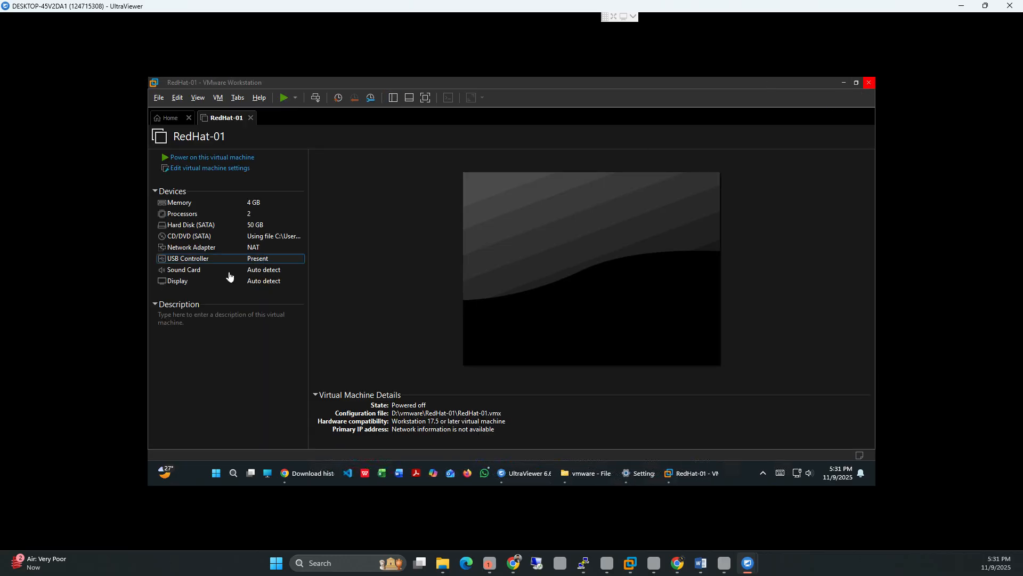
Step: Return to the RedHat-01 summary with the Library pane shown beside it
left_click(171, 118)
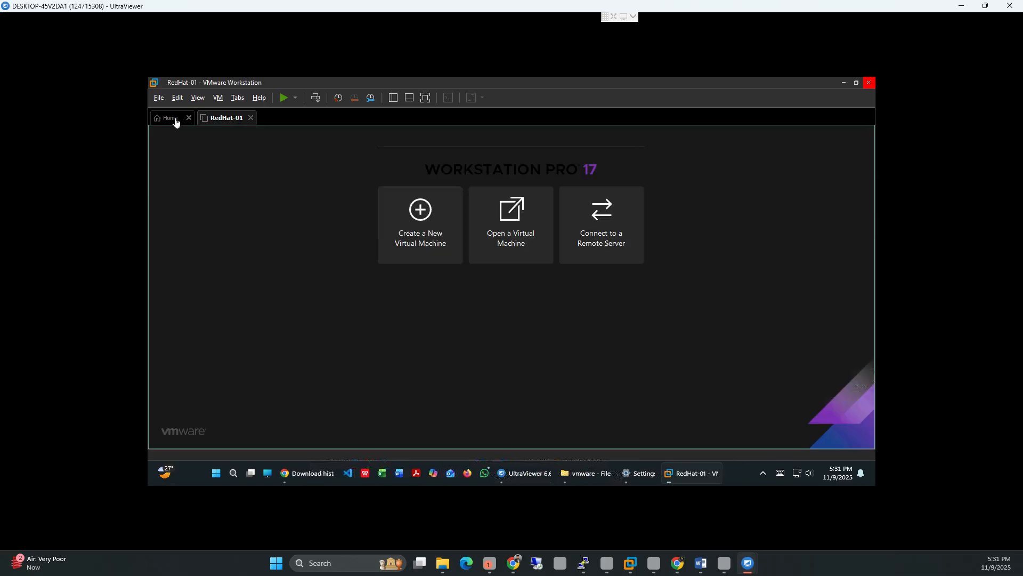
left_click(223, 121)
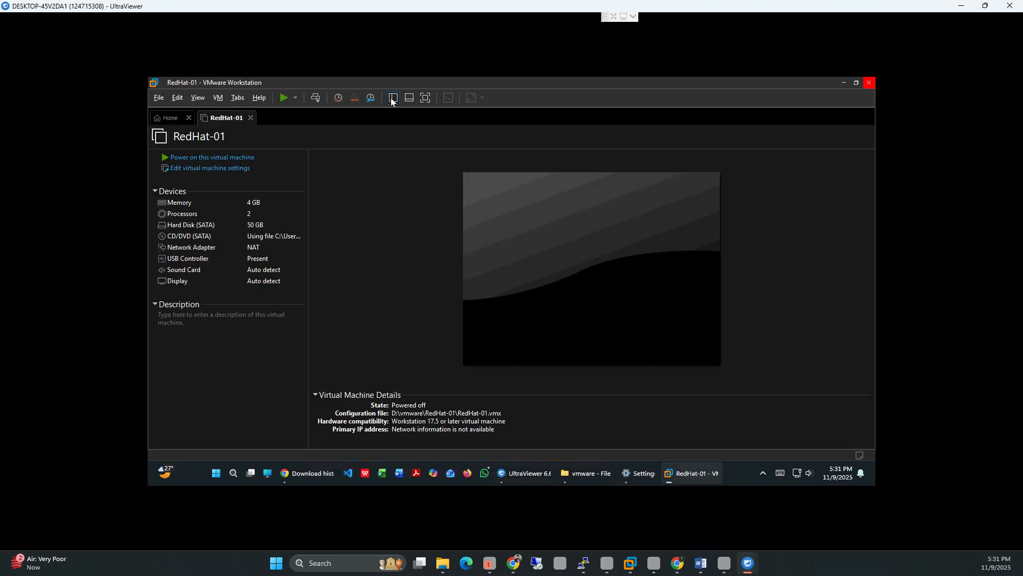
left_click(394, 98)
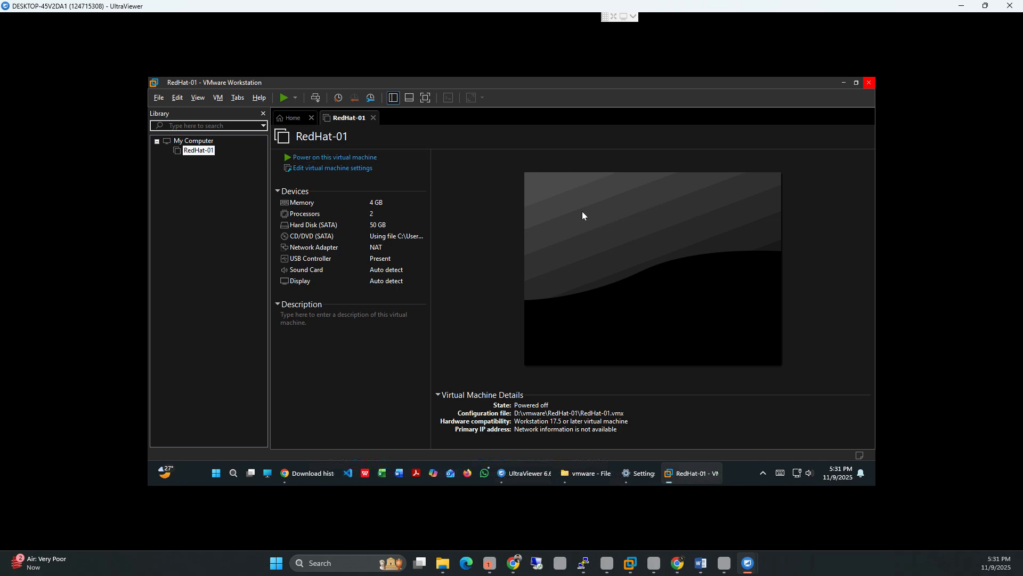
left_click(843, 84)
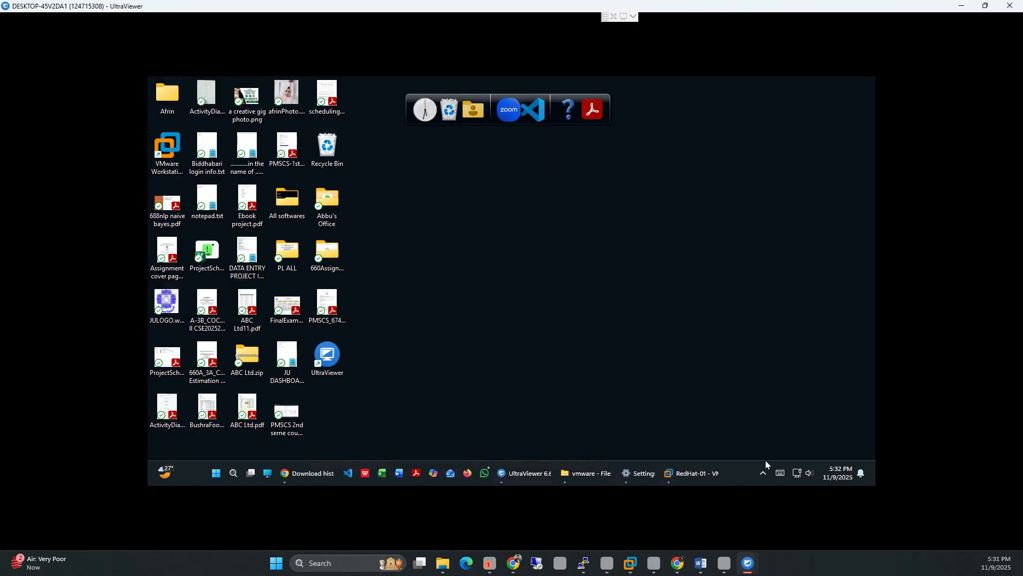
left_click(762, 473)
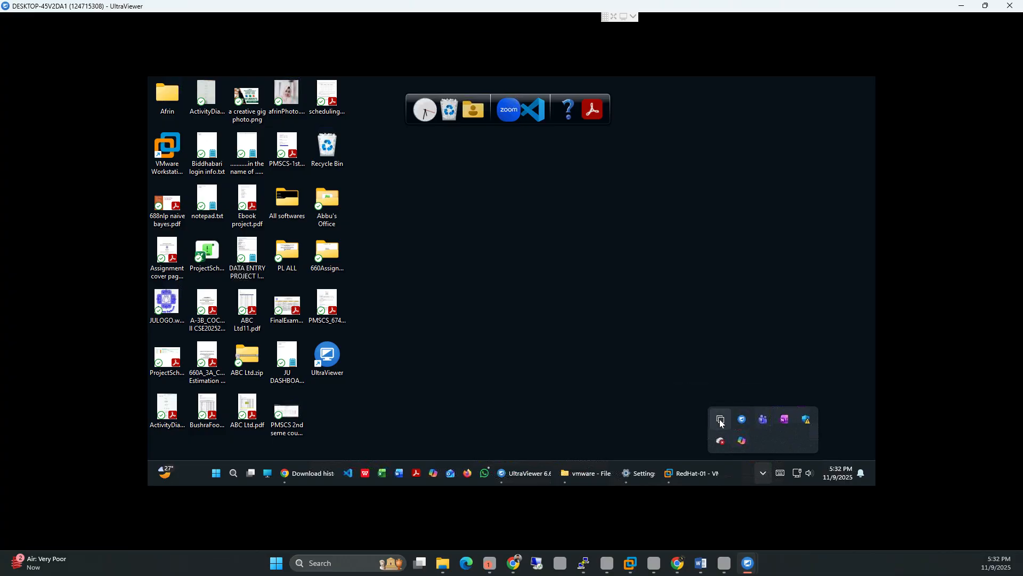
left_click(616, 404)
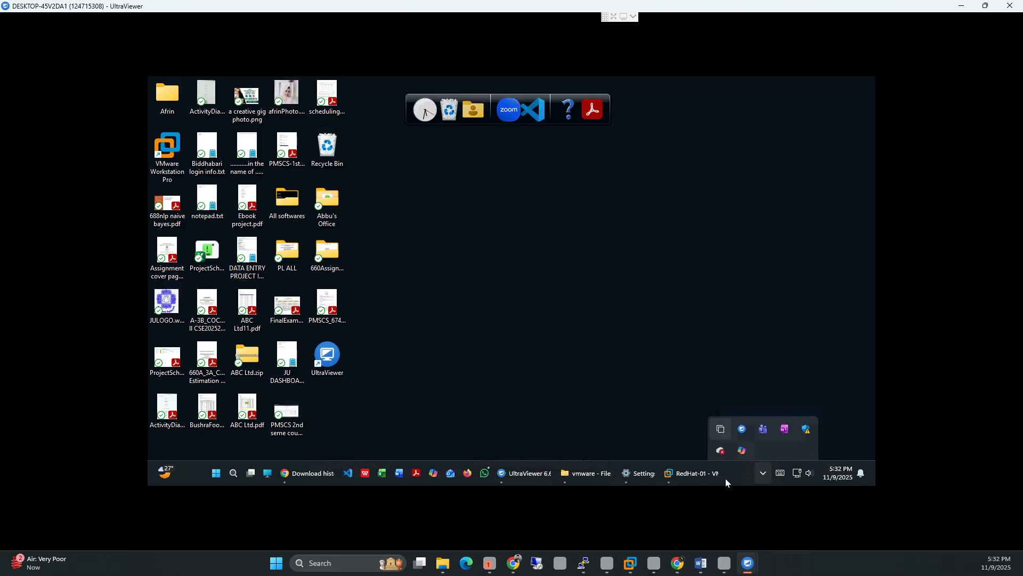
left_click(691, 471)
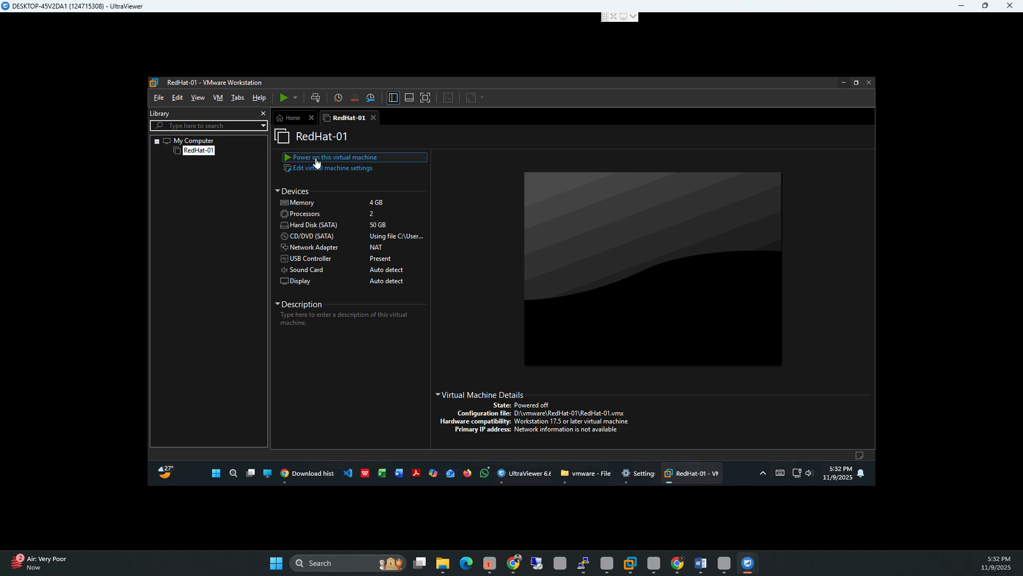
Step: Power on RedHat-01 and let it boot to the Red Hat login screen
left_click(359, 159)
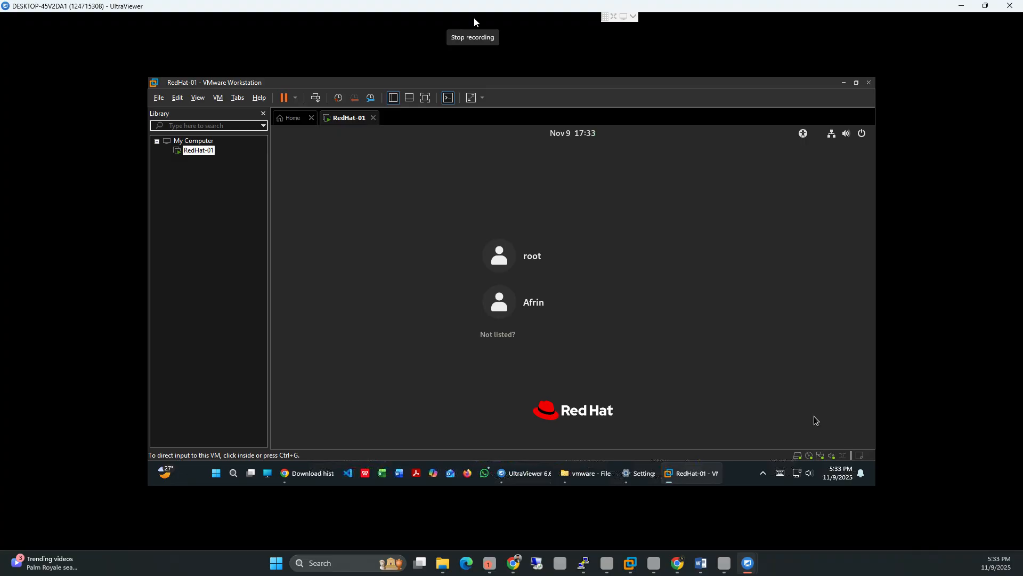
Step: Log in to RedHat-01 as root with the root password, then close the browser window that opened
left_click(816, 420)
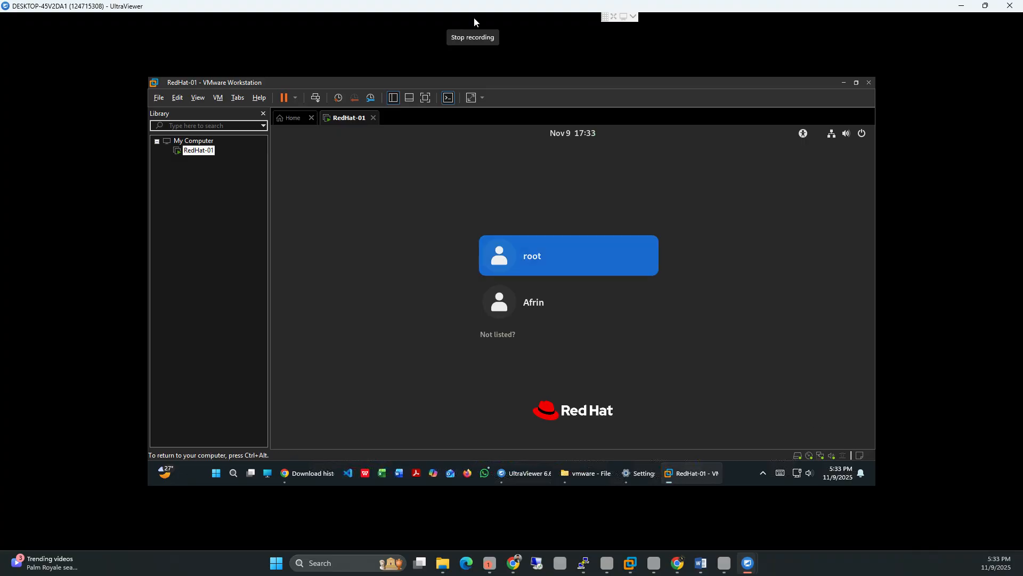
key("Return")
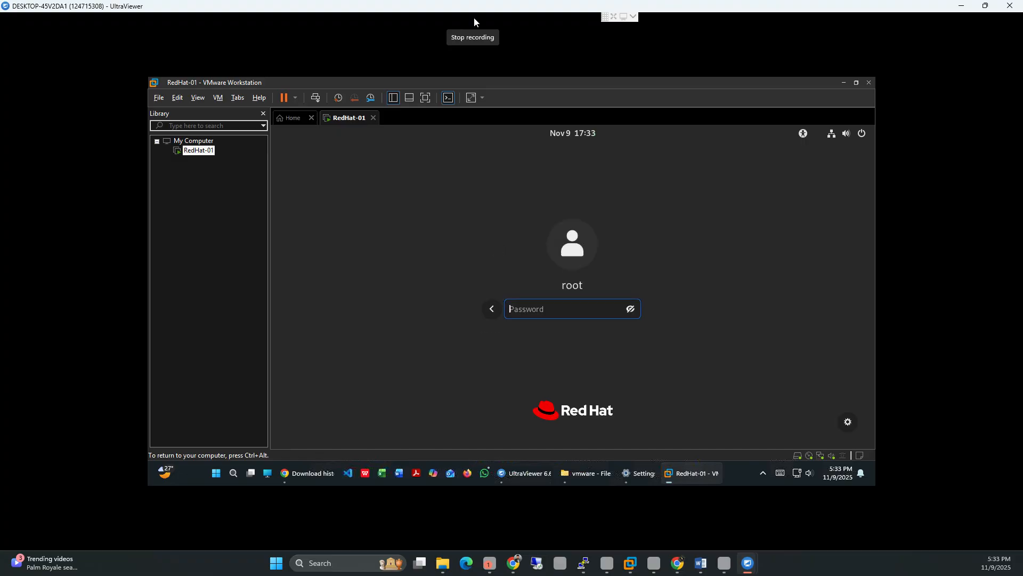
type("rootat")
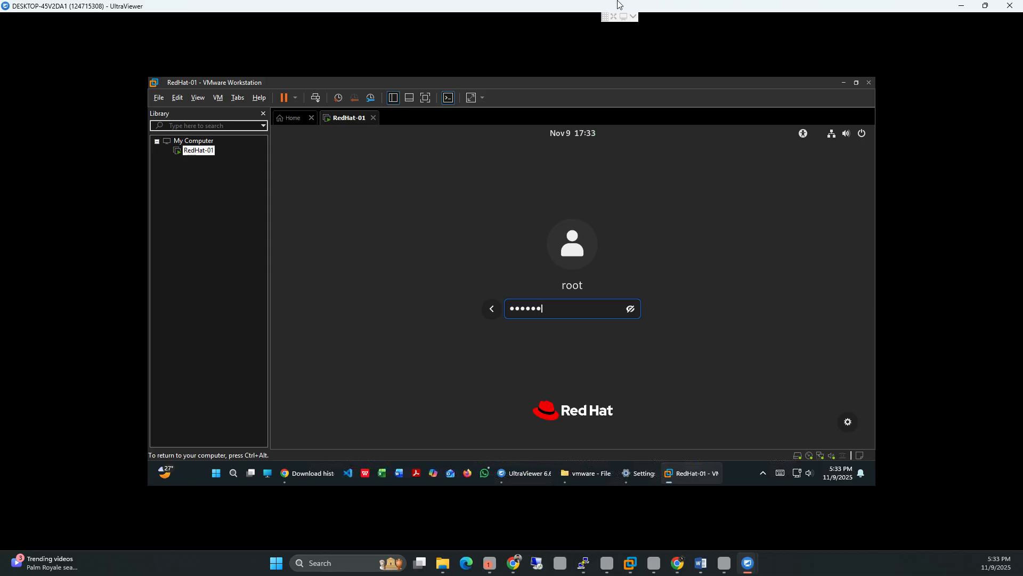
key("Return")
left_click(466, 563)
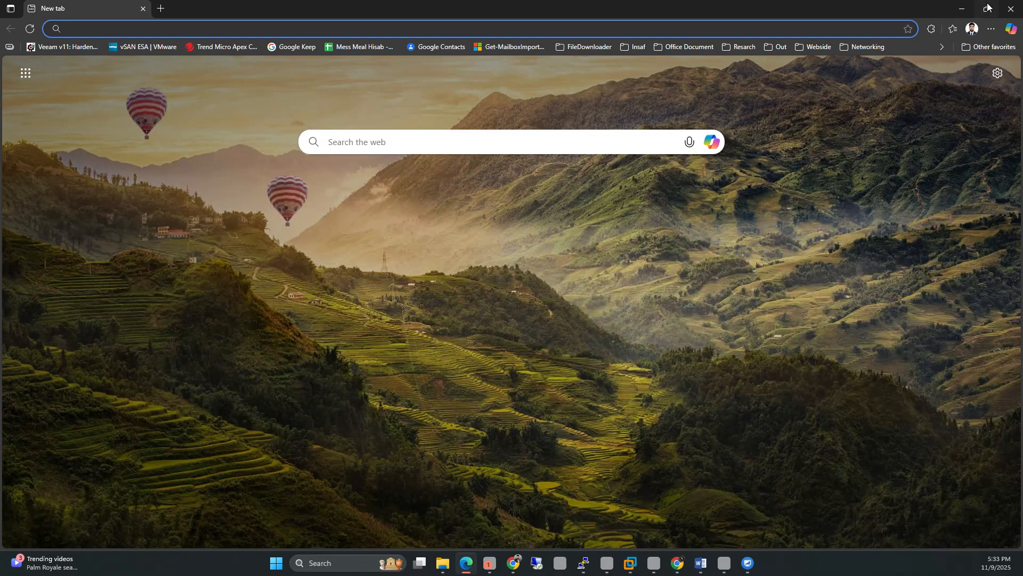
left_click(1010, 8)
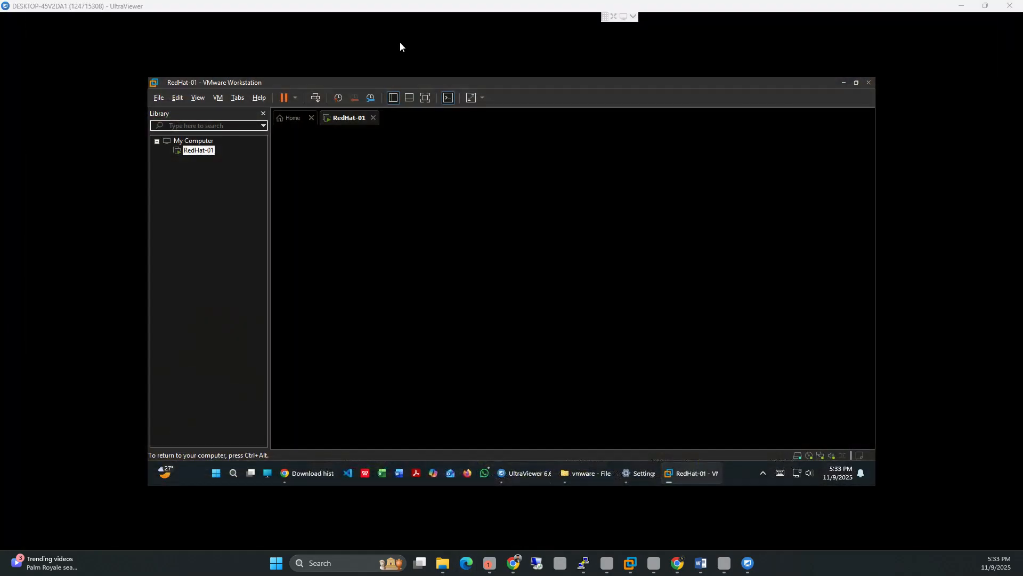